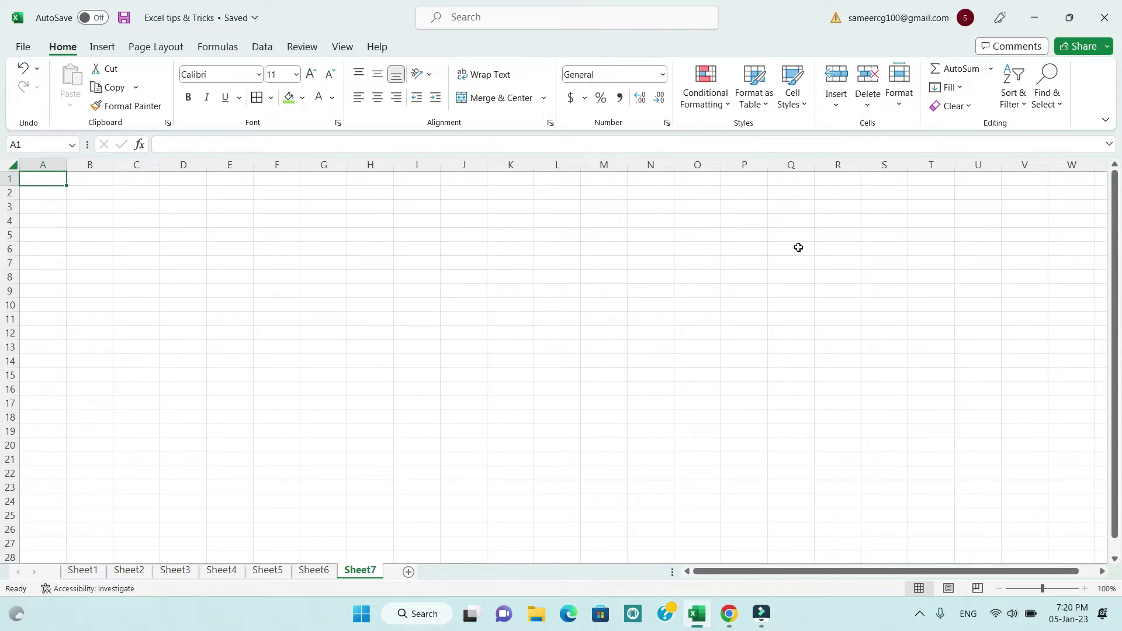
Open Sheet1 with the Staff name and Mark table.
{"action": "left_click", "coordinate": [92, 571]}
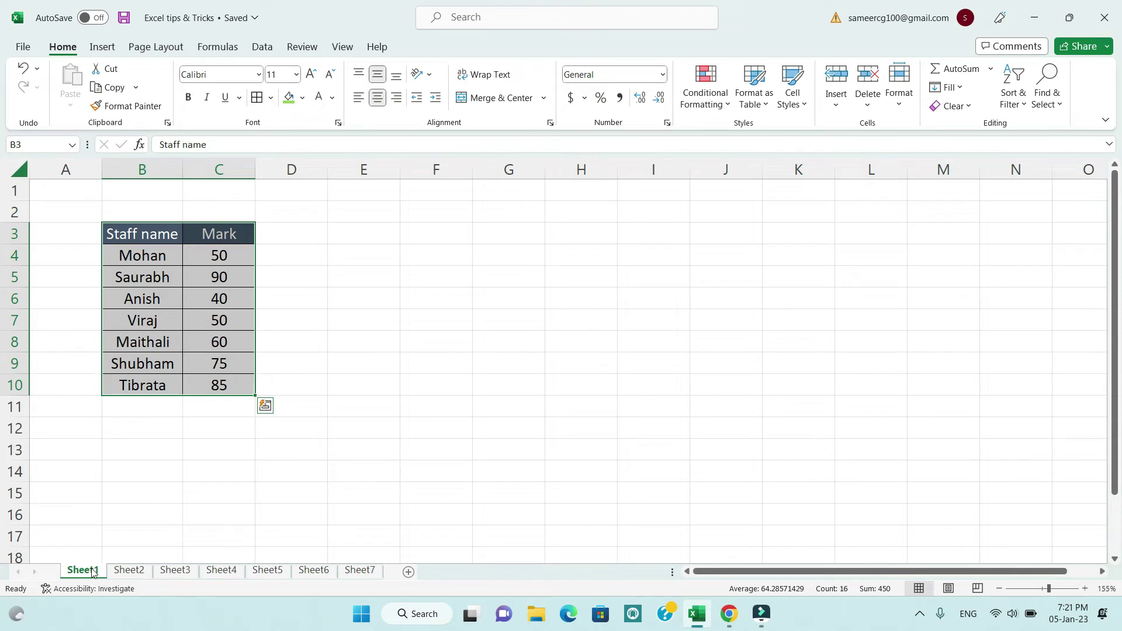
{"action": "left_click", "coordinate": [150, 387]}
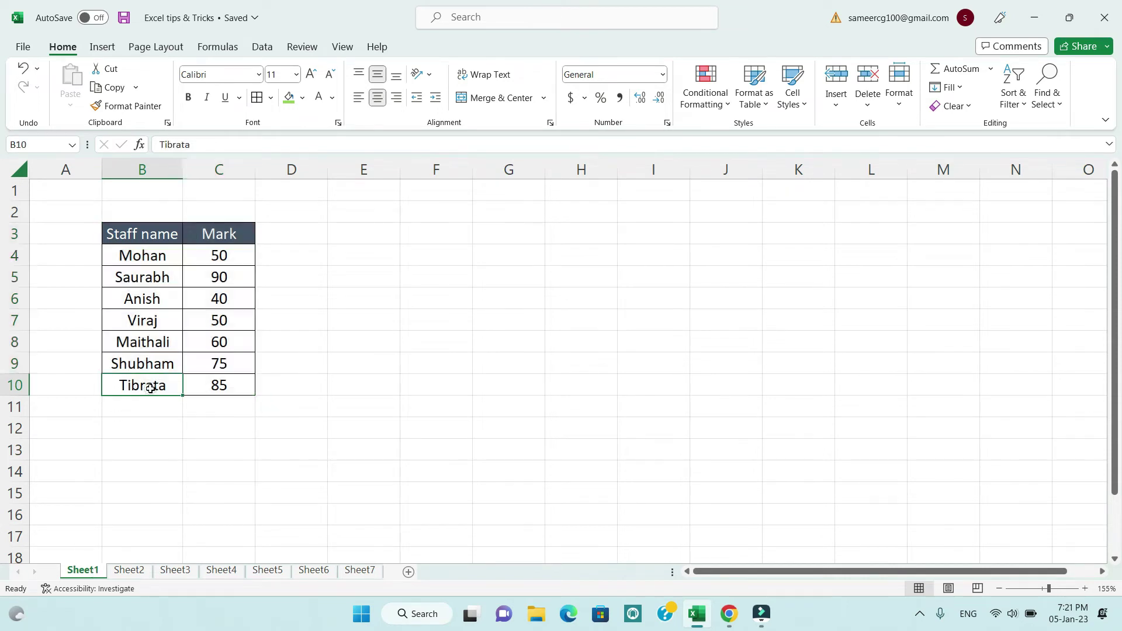
{"action": "left_click", "coordinate": [151, 212]}
Copy the whole Staff name and Mark table to E3:F10, and copy it again to H3:I10.
{"action": "left_click", "coordinate": [153, 235]}
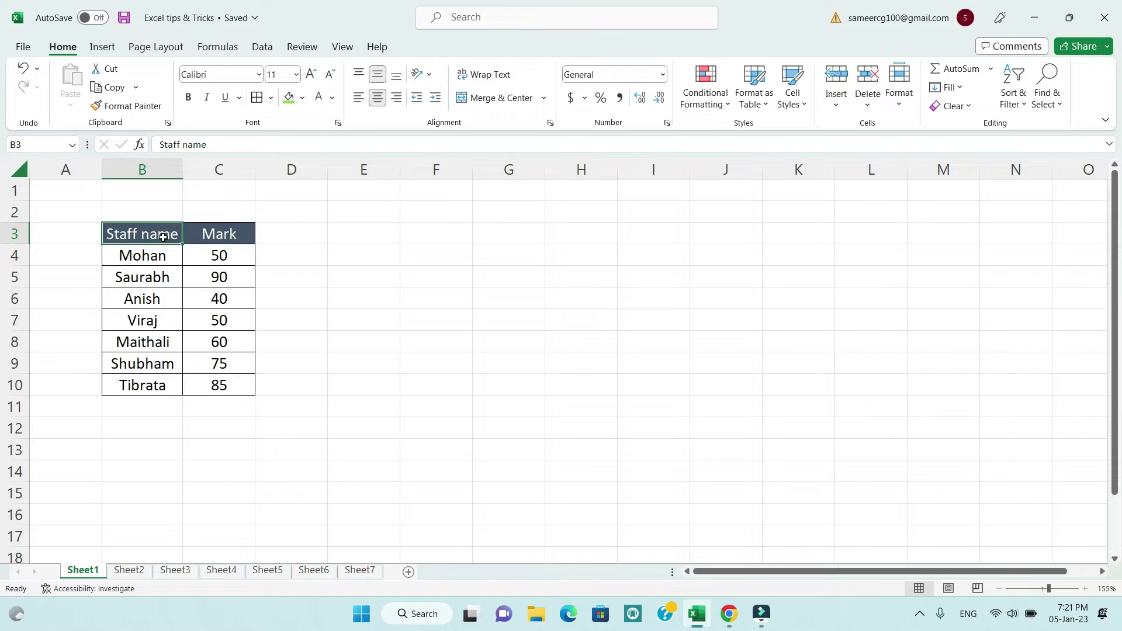
{"action": "key", "text": "ctrl+a"}
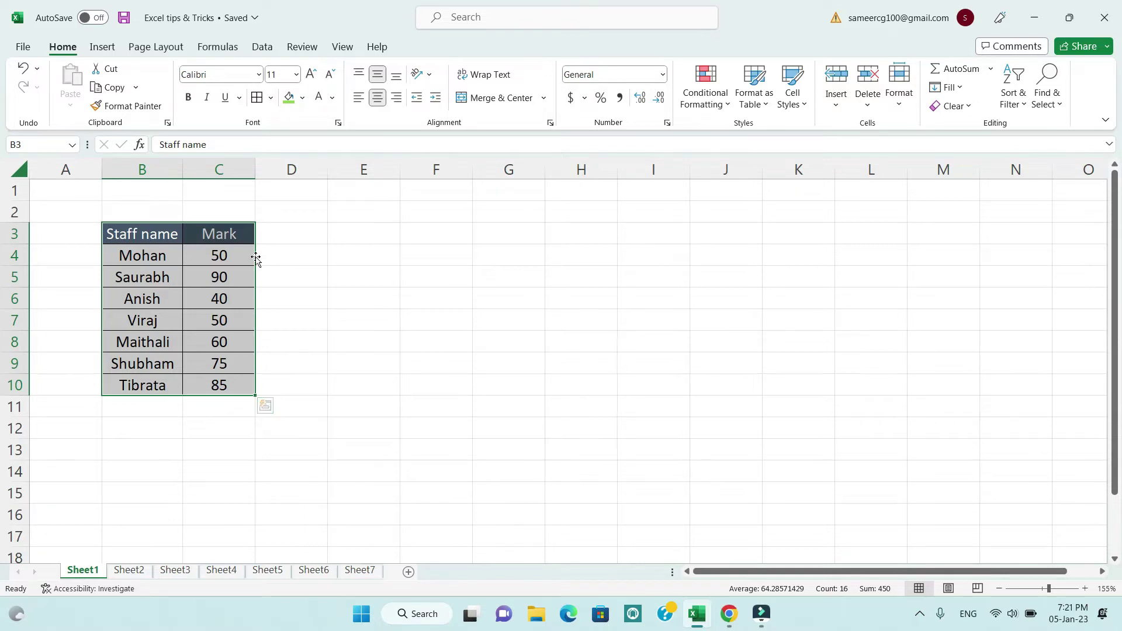
{"action": "left_click_drag", "start_coordinate": [256, 258], "coordinate": [420, 253]}
{"action": "key", "text": "ctrl"}
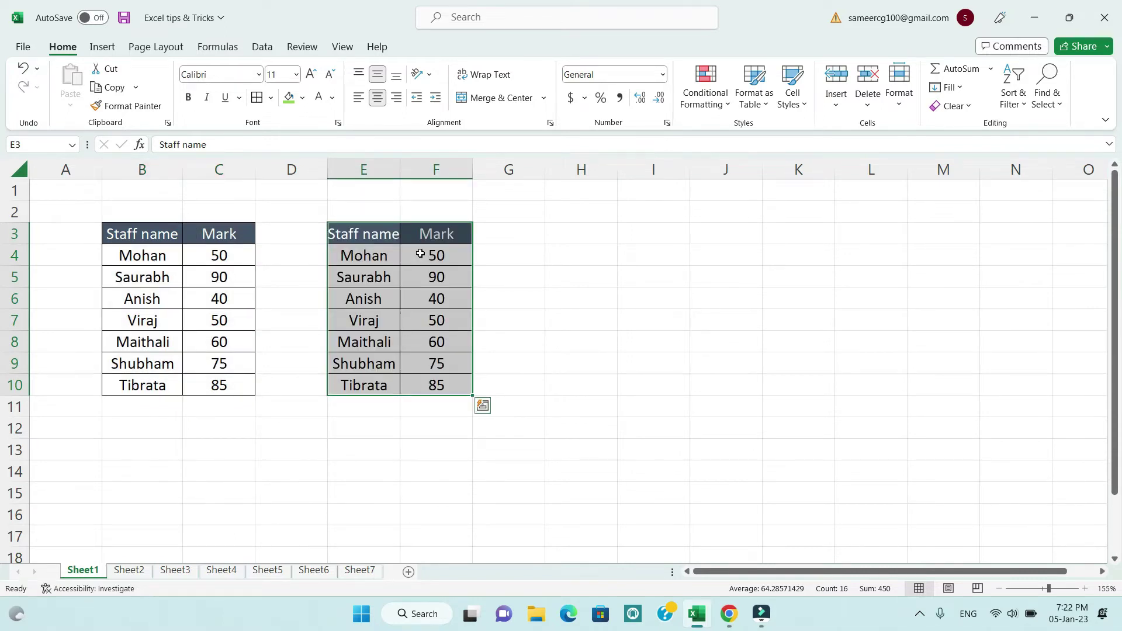
{"action": "left_click_drag", "start_coordinate": [473, 260], "coordinate": [653, 255]}
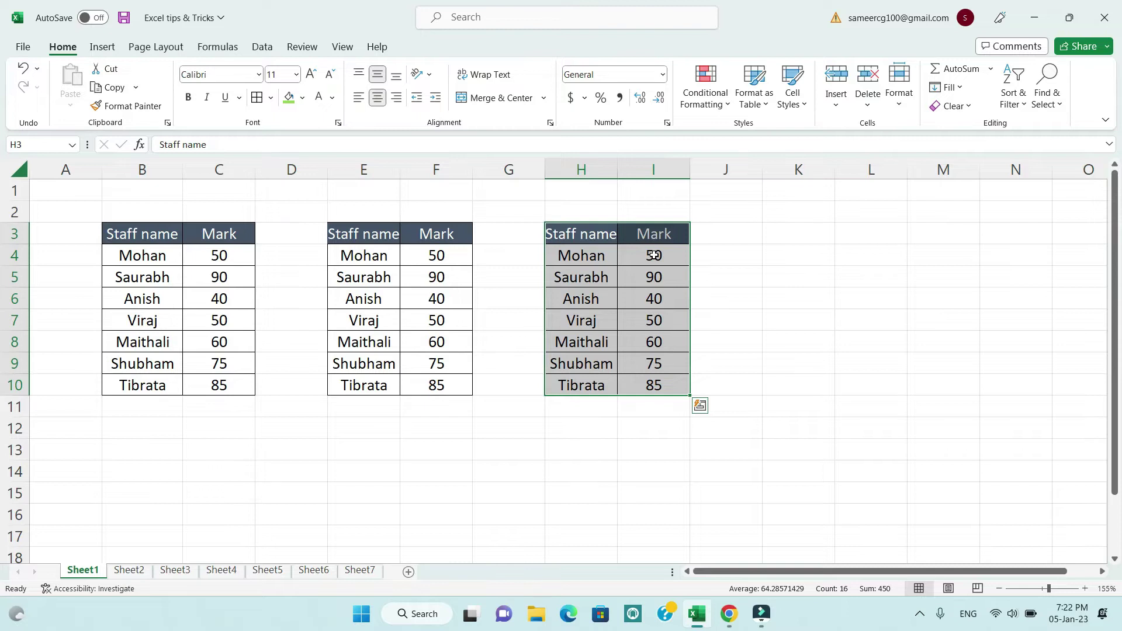
Undo both copies of the staff marks table.
{"action": "key", "text": "ctrl+z"}
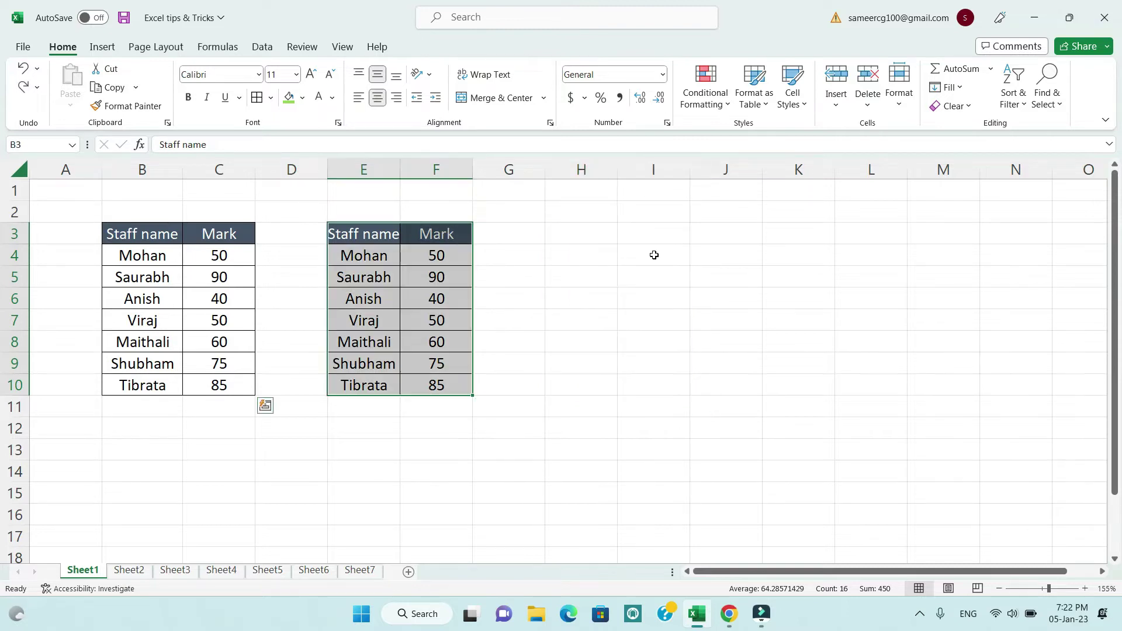
{"action": "key", "text": "ctrl+z"}
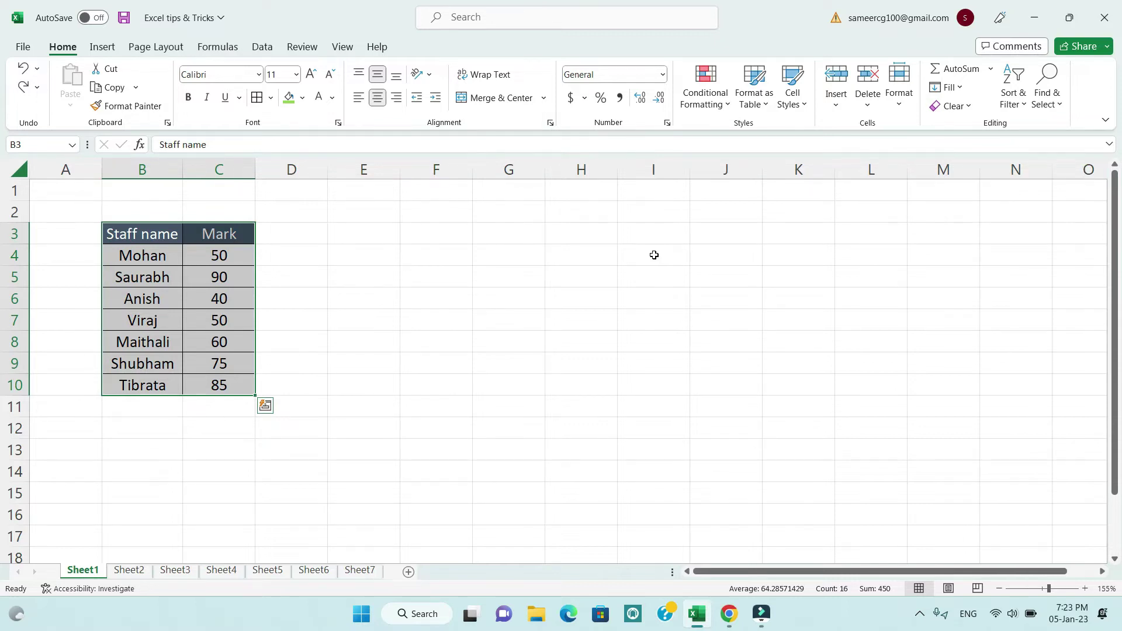
{"action": "left_click", "coordinate": [654, 255]}
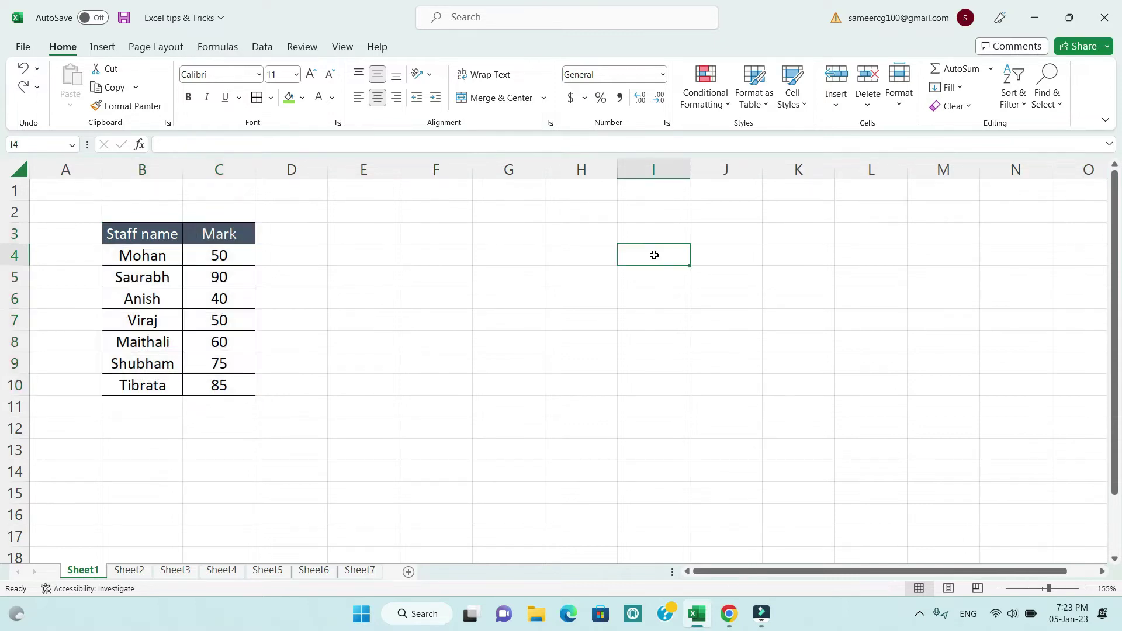
Move the whole staff marks table to start at E1, and then move it to start at B4.
{"action": "left_click", "coordinate": [127, 279]}
{"action": "key", "text": "ctrl+a"}
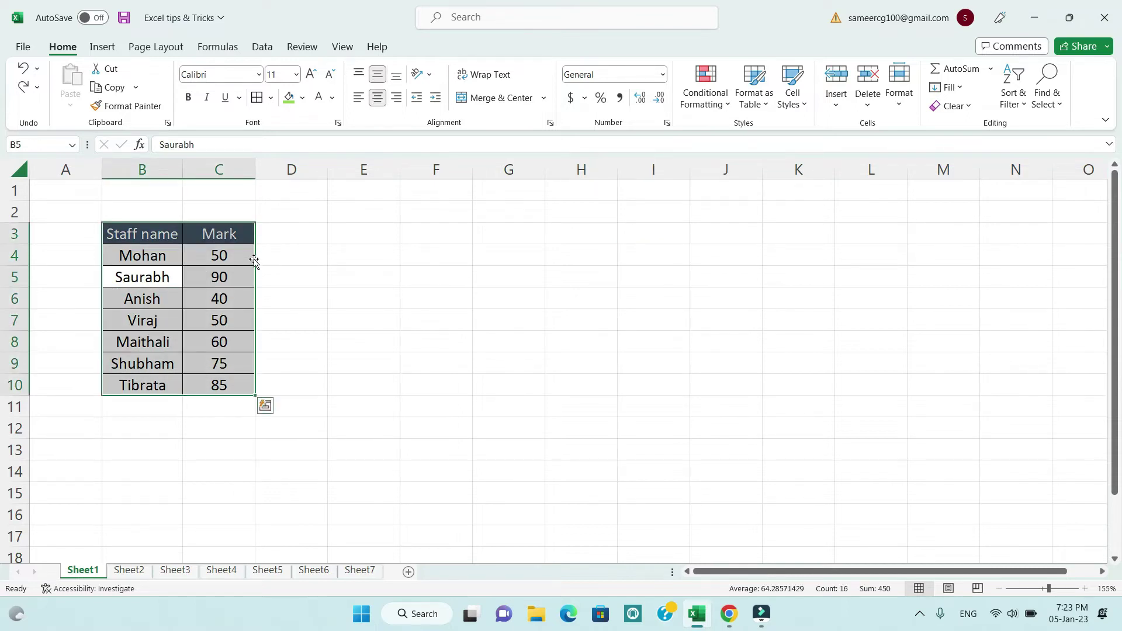
{"action": "left_click_drag", "start_coordinate": [254, 261], "coordinate": [255, 263]}
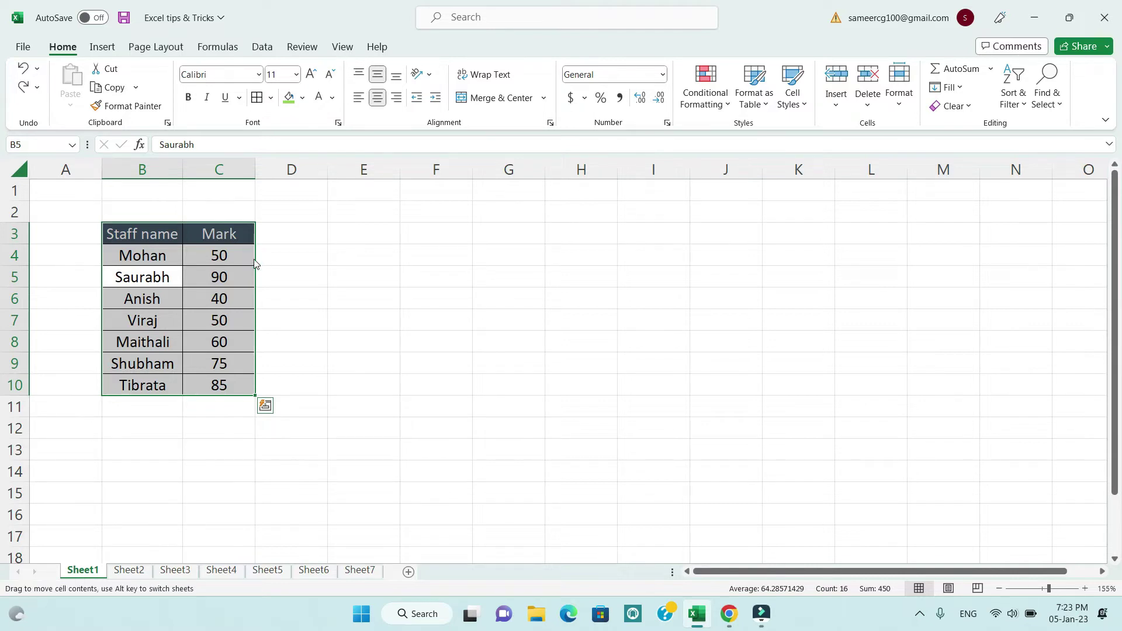
{"action": "left_click_drag", "start_coordinate": [256, 264], "coordinate": [437, 217]}
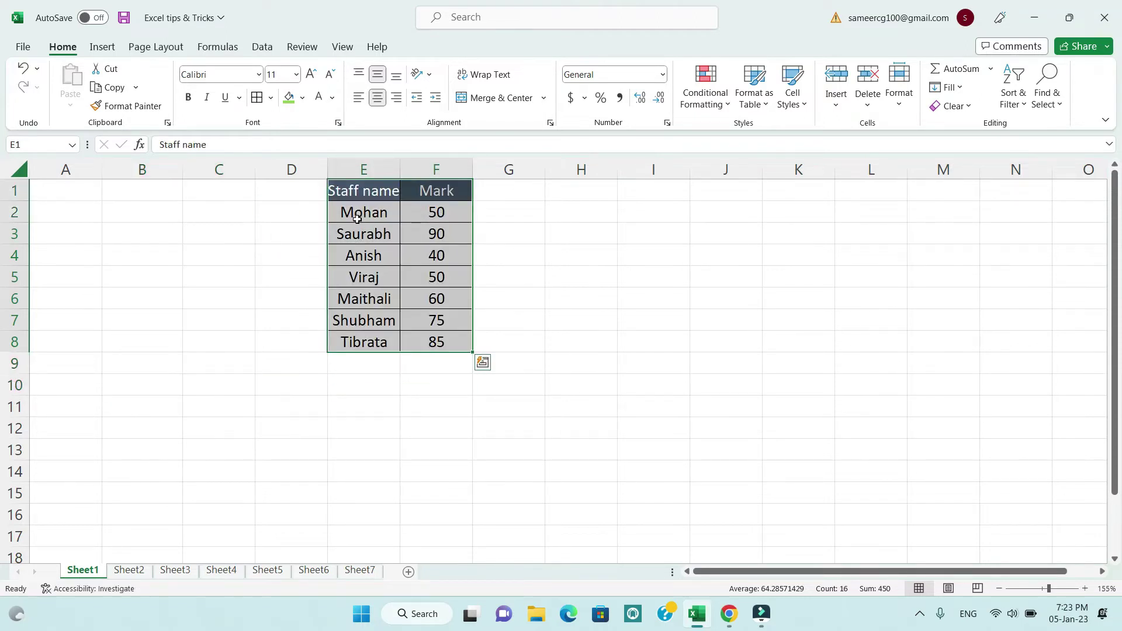
{"action": "left_click_drag", "start_coordinate": [327, 218], "coordinate": [124, 300]}
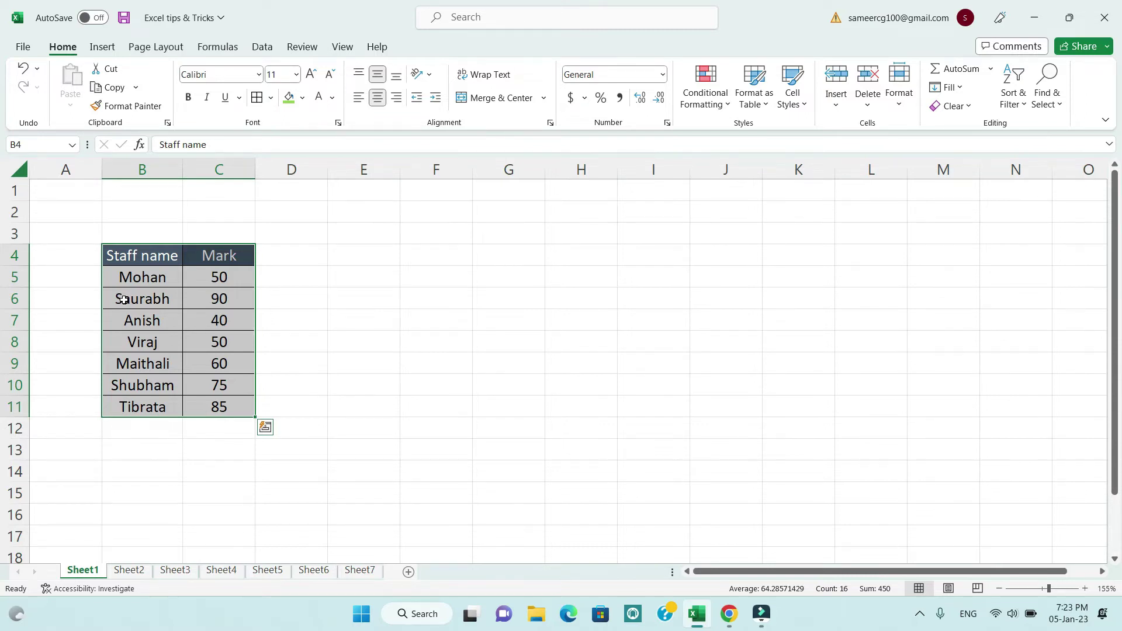
On Sheet2, add the item names printer, dkd, dkd and dkd in cells C7:C10 below keyboard.
{"action": "key", "text": "ctrl+Page_Down"}
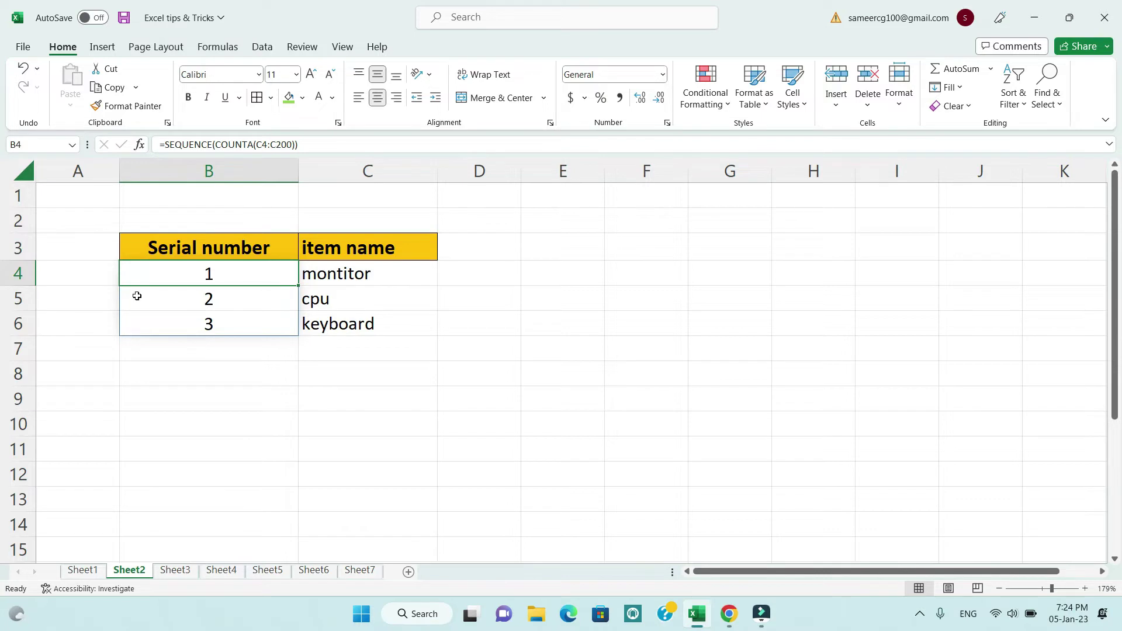
{"action": "left_click", "coordinate": [396, 345]}
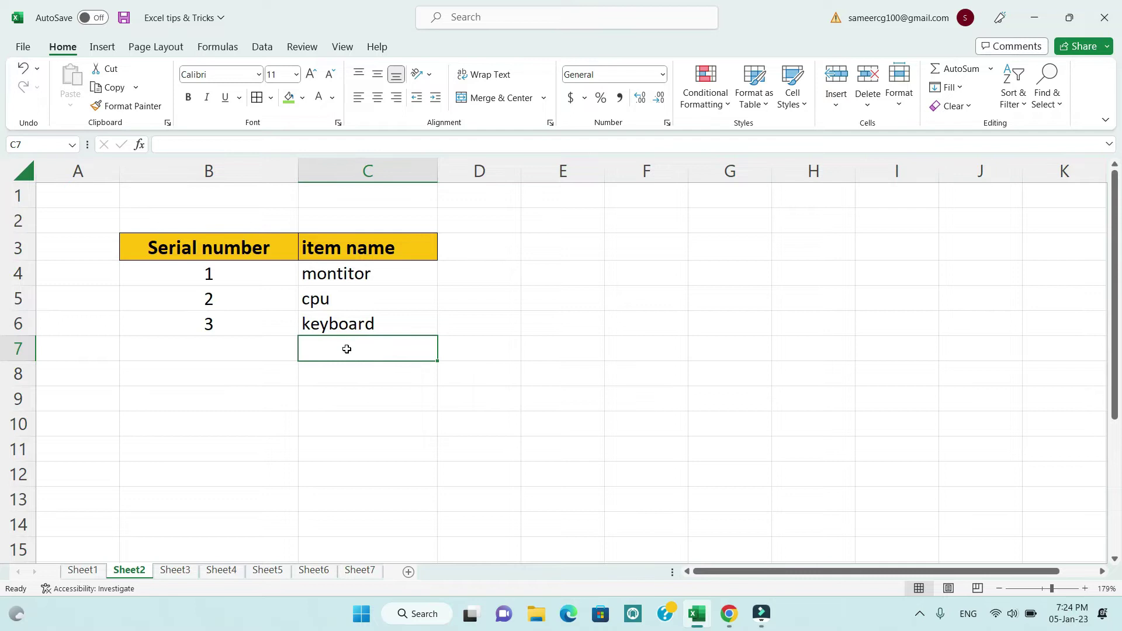
{"action": "type", "text": "printer"}
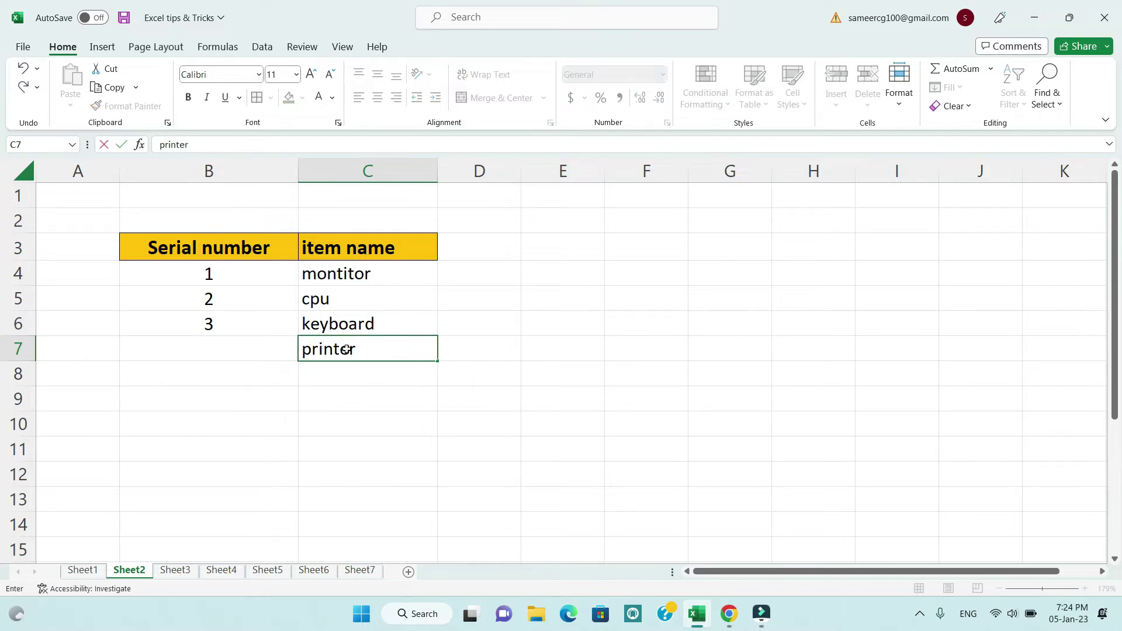
{"action": "key", "text": "Return"}
{"action": "type", "text": "dkd"}
{"action": "key", "text": "Return"}
{"action": "type", "text": "dkd"}
{"action": "key", "text": "Return"}
{"action": "type", "text": "dkd"}
{"action": "key", "text": "Return"}
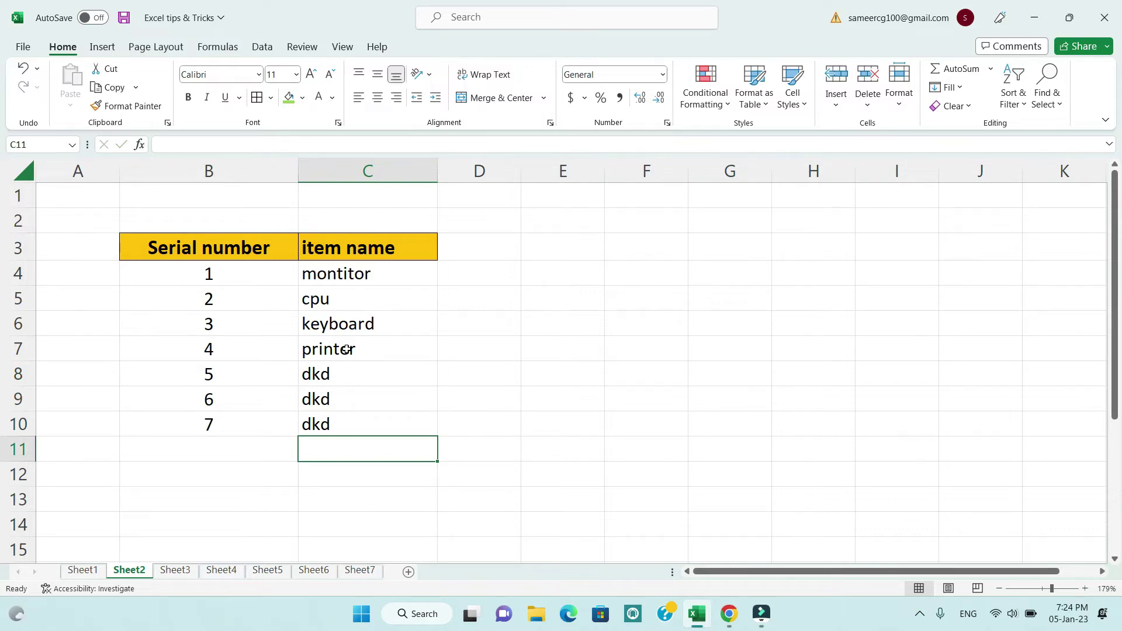
Clear the item names in C7:C10, from printer through the last dkd entry.
{"action": "key", "text": "Up"}
{"action": "key", "text": "Up"}
{"action": "key", "text": "Up"}
{"action": "key", "text": "Up"}
{"action": "key", "text": "Up"}
{"action": "key", "text": "Down"}
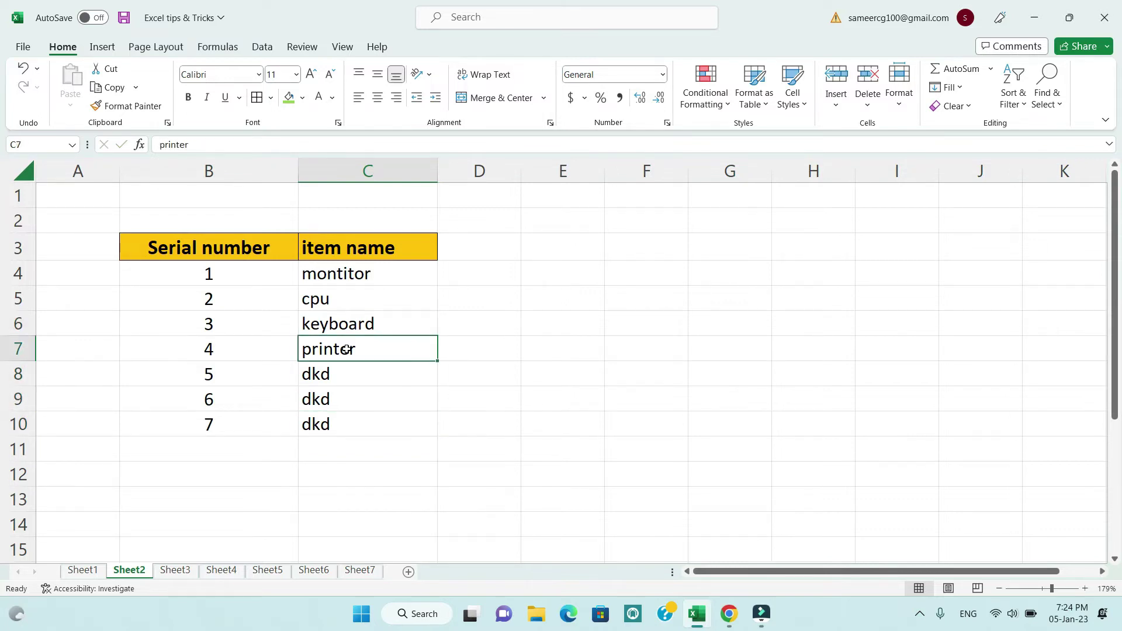
{"action": "key", "text": "shift+Down"}
{"action": "key", "text": "shift+Down"}
{"action": "key", "text": "shift+Down"}
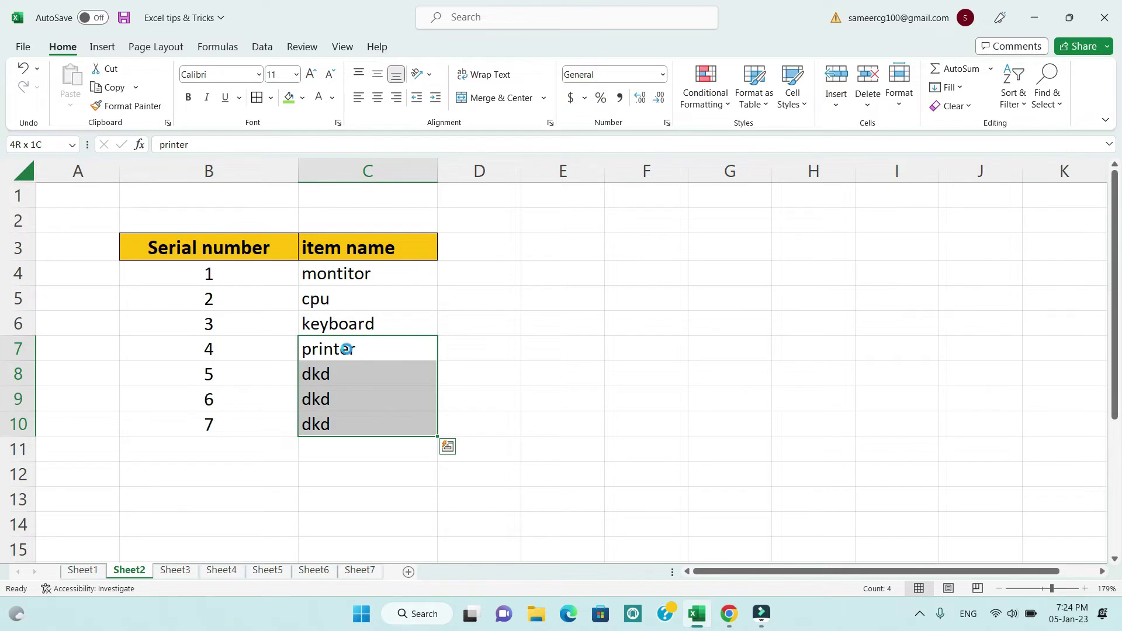
{"action": "key", "text": "Delete"}
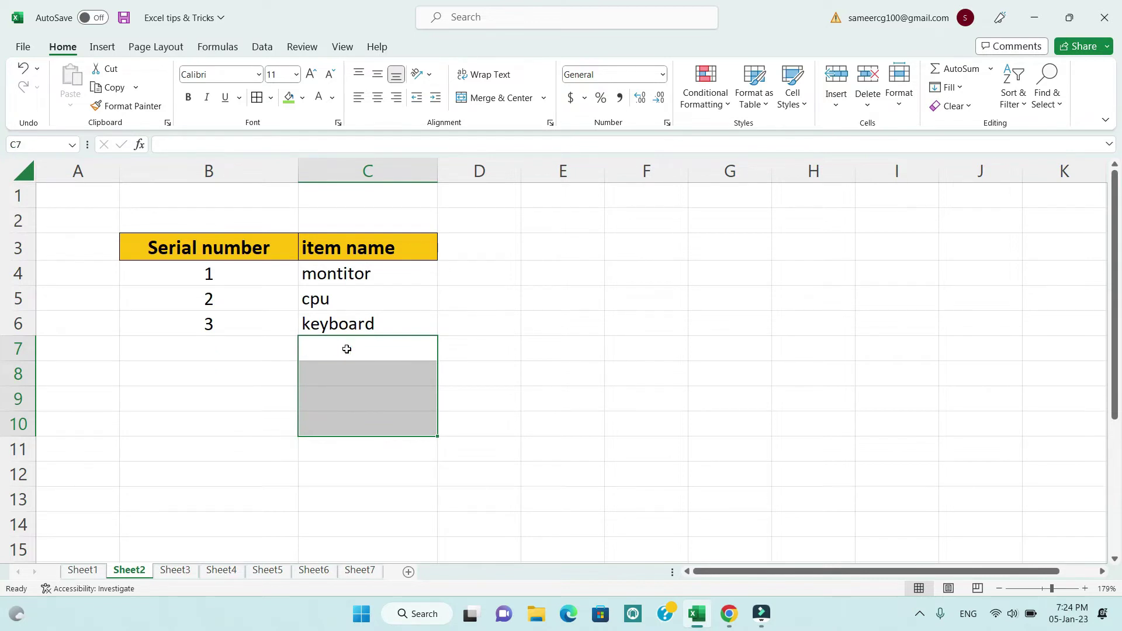
Clear the existing serial numbers from cells B4:B6.
{"action": "left_click", "coordinate": [216, 279]}
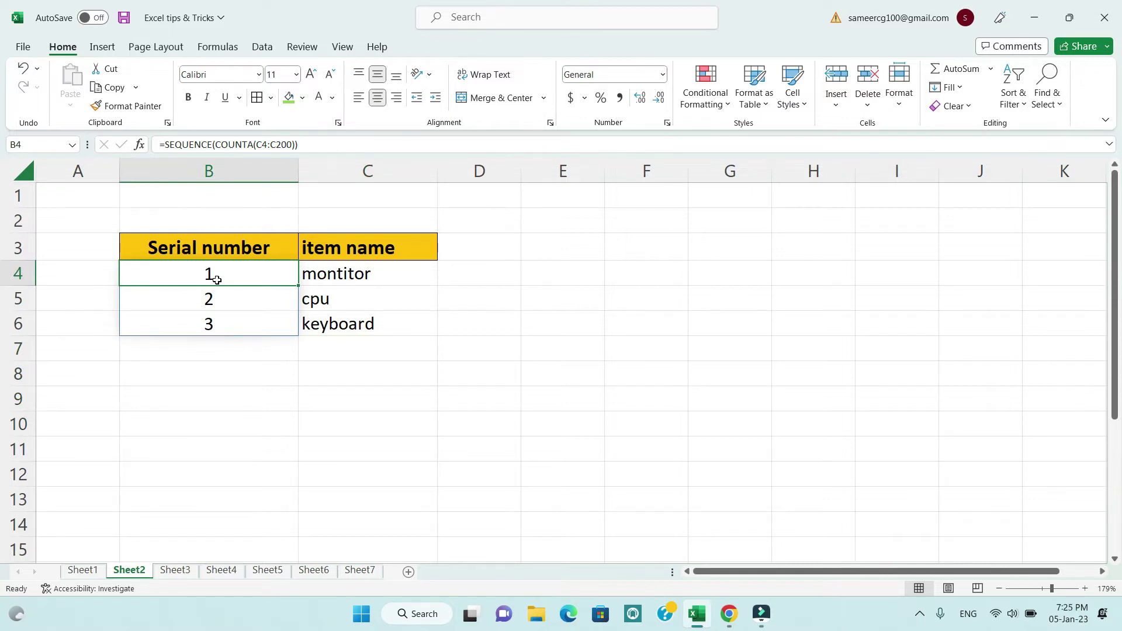
{"action": "key", "text": "shift+Down"}
{"action": "key", "text": "shift+Down"}
{"action": "key", "text": "Delete"}
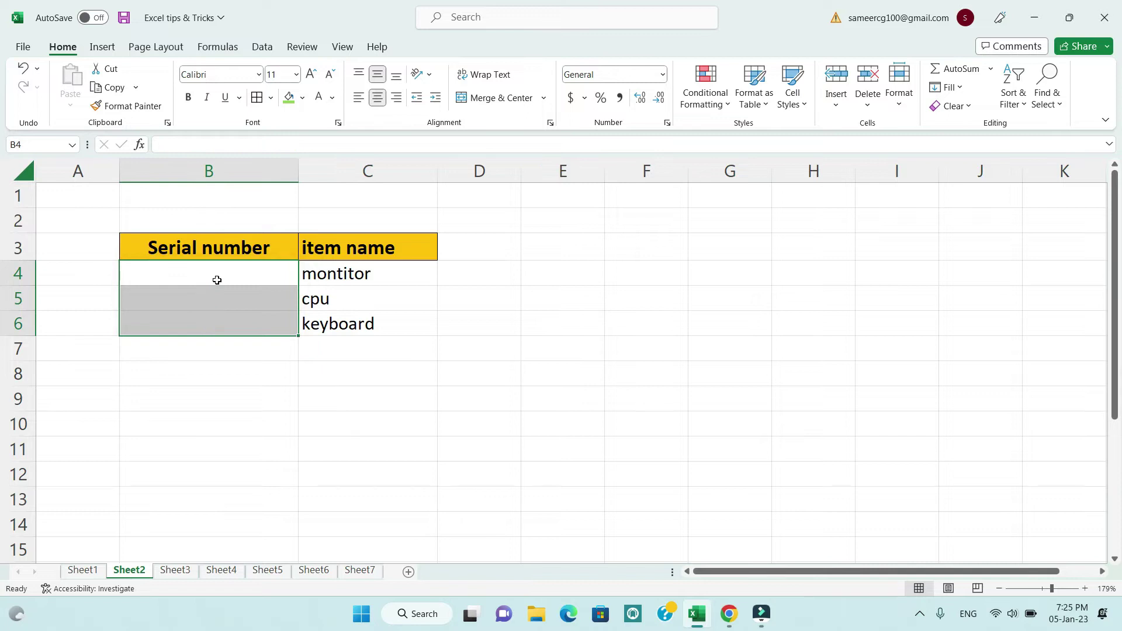
{"action": "left_click", "coordinate": [217, 280]}
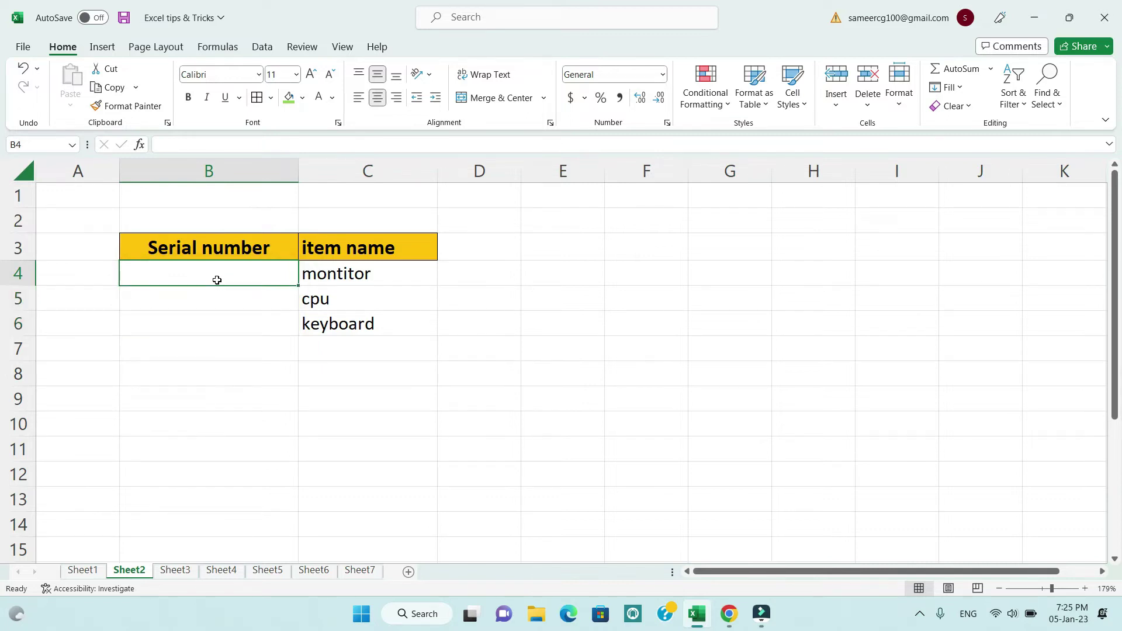
Enter the formula =SEQUENCE(20) in cell B4 under the Serial number header.
{"action": "double_click", "coordinate": [217, 280]}
{"action": "double_click", "coordinate": [205, 299]}
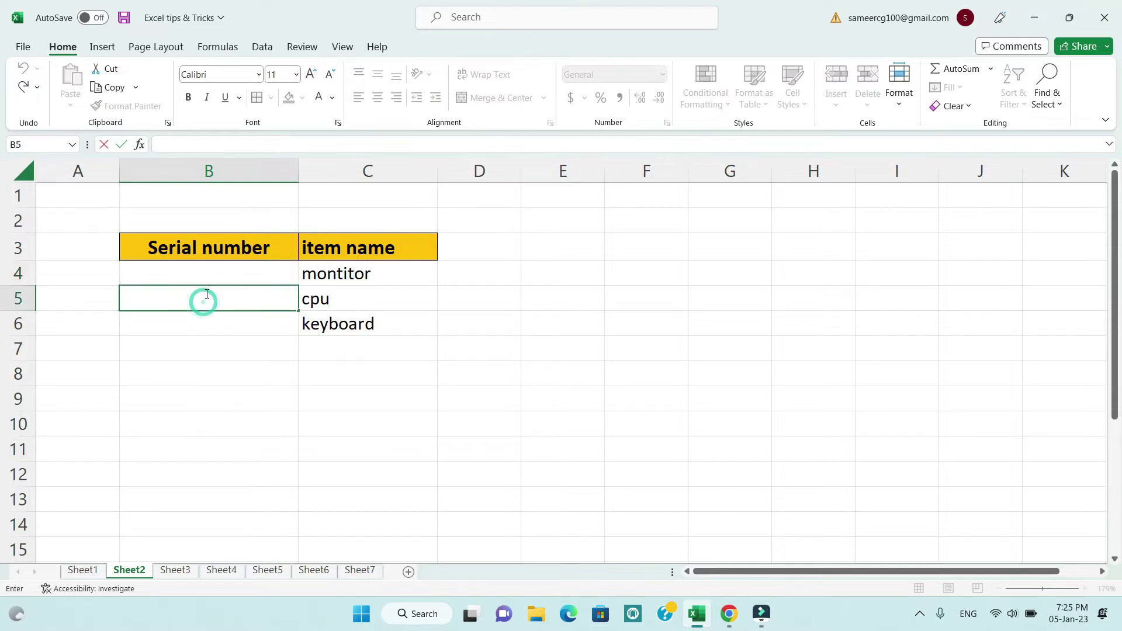
{"action": "left_click", "coordinate": [214, 274]}
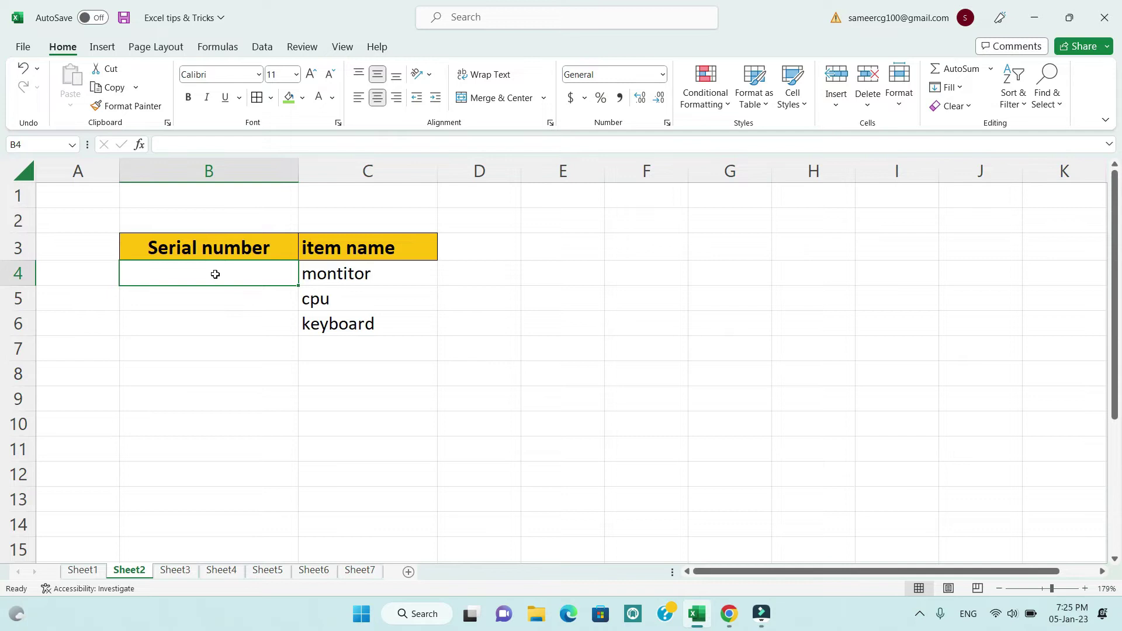
{"action": "double_click", "coordinate": [215, 274]}
{"action": "type", "text": "="}
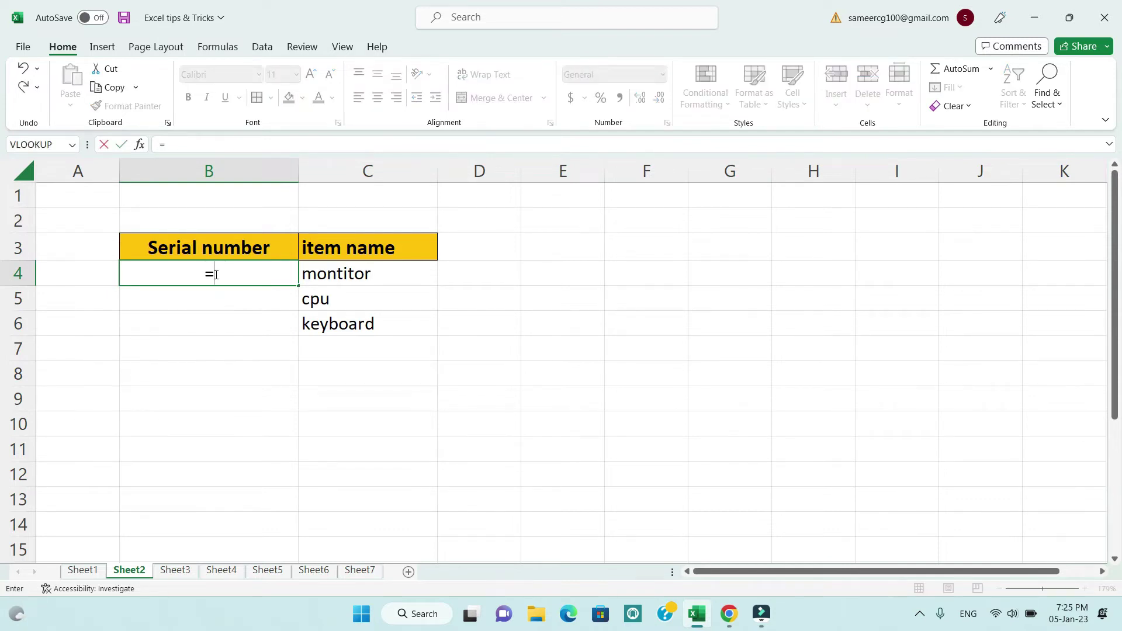
{"action": "type", "text": "se"}
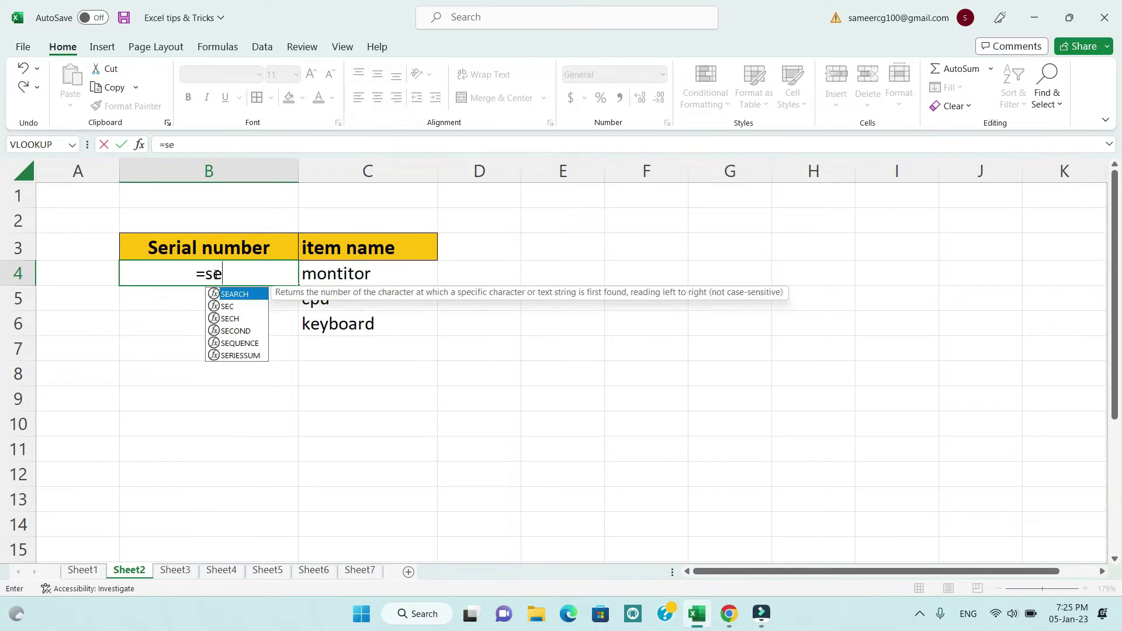
{"action": "type", "text": "qqu"}
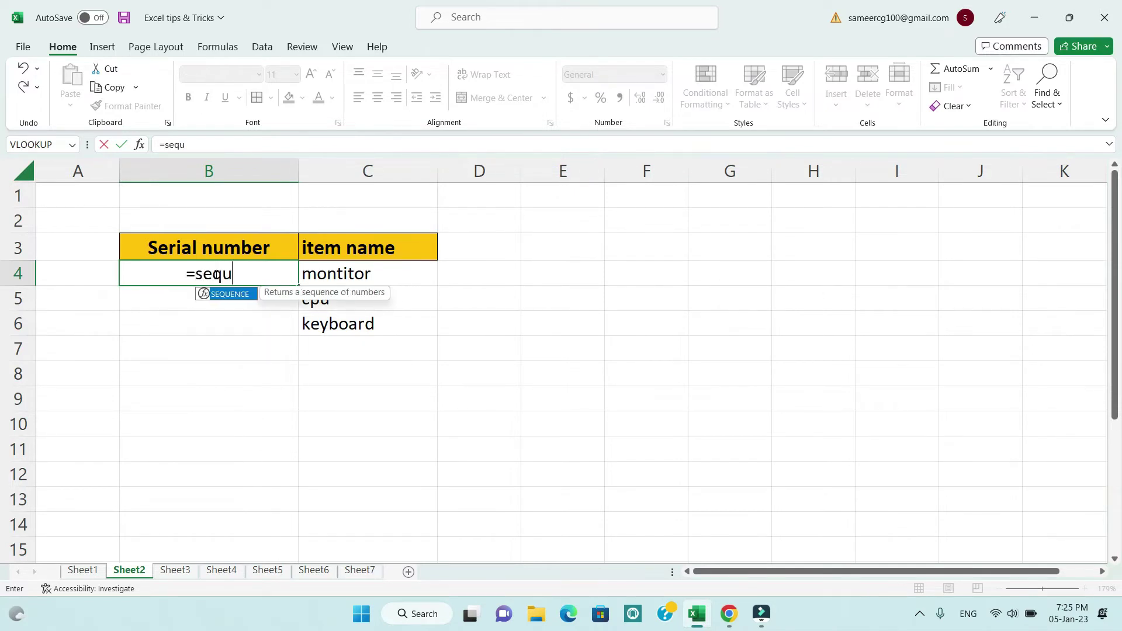
{"action": "type", "text": "ence"}
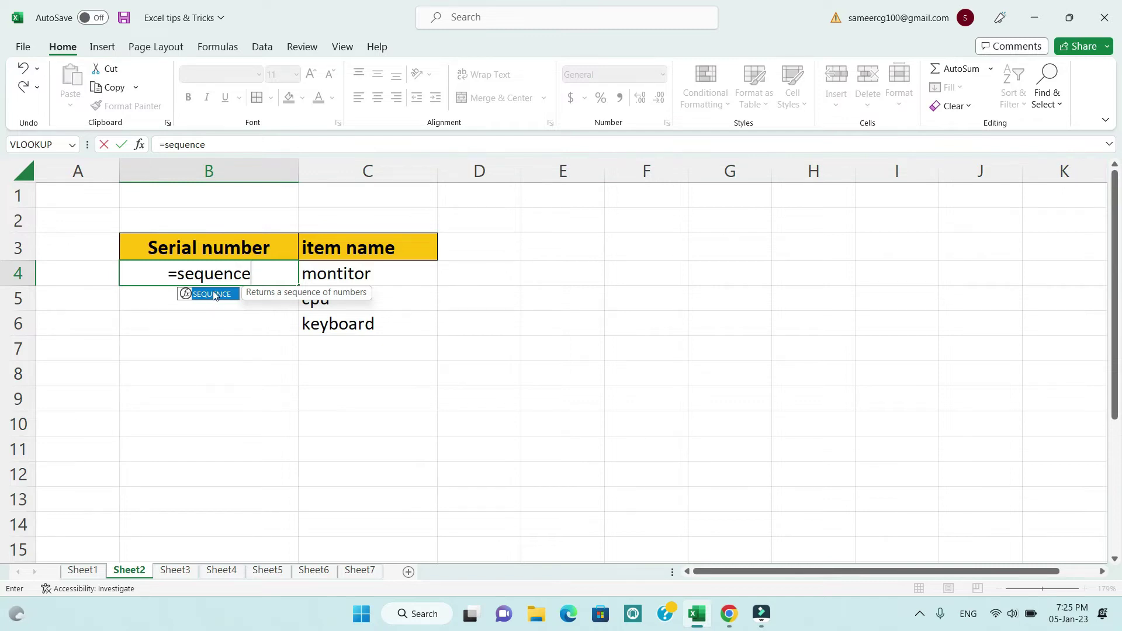
{"action": "double_click", "coordinate": [212, 293]}
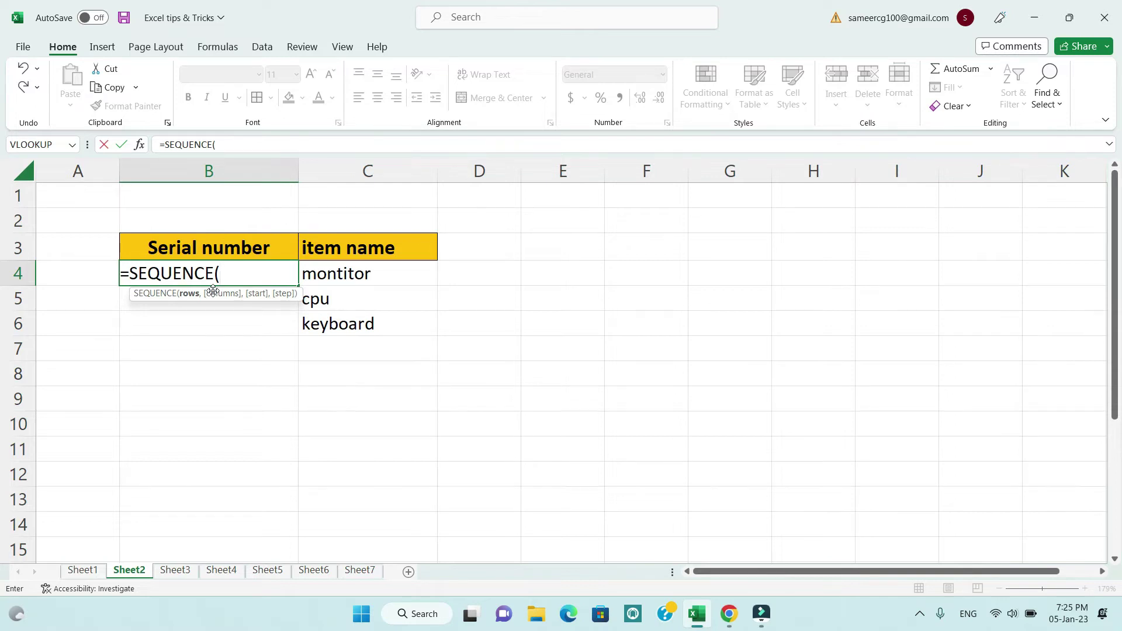
{"action": "type", "text": "20)"}
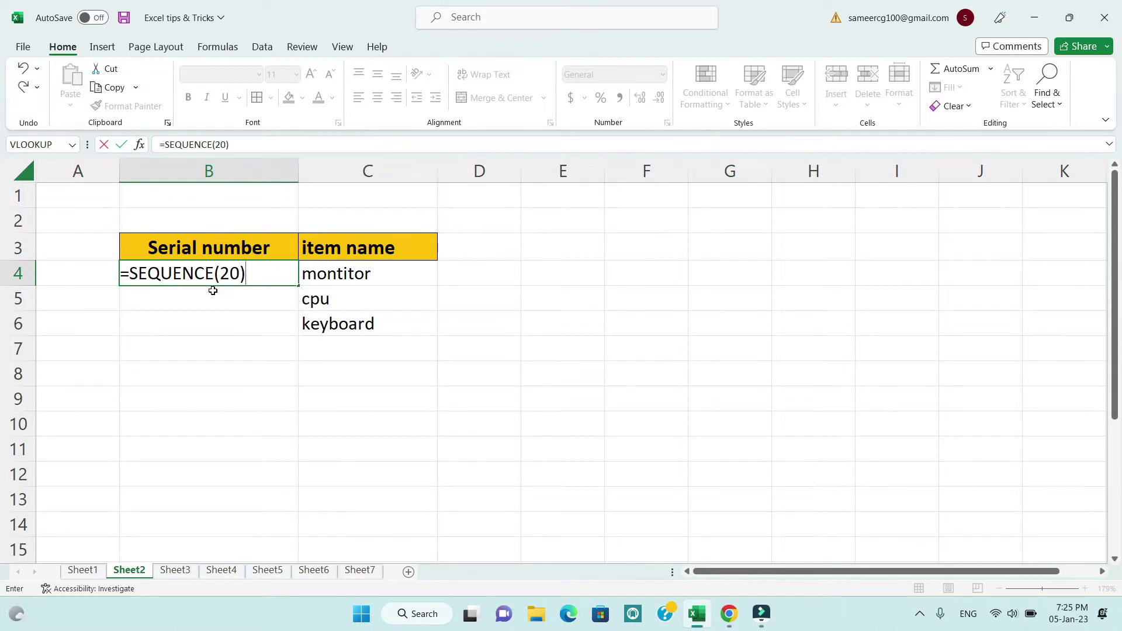
{"action": "key", "text": "Return"}
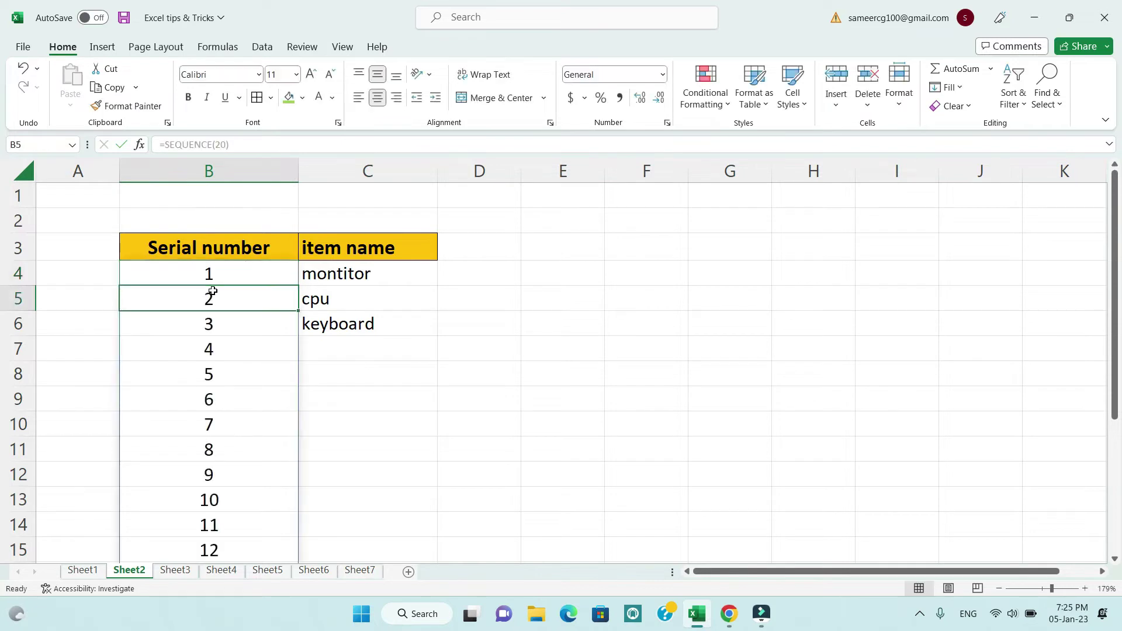
Examine the generated serial numbers down column B to the end of the list and back up to the header.
{"action": "key", "text": "Down"}
{"action": "key", "text": "Down"}
{"action": "key", "text": "Down"}
{"action": "key", "text": "Down"}
{"action": "key", "text": "Down"}
{"action": "key", "text": "Down"}
{"action": "key", "text": "Down"}
{"action": "key", "text": "Down"}
{"action": "key", "text": "Down"}
{"action": "key", "text": "Down"}
{"action": "key", "text": "Down"}
{"action": "key", "text": "Down"}
{"action": "key", "text": "Down"}
{"action": "key", "text": "Down"}
{"action": "key", "text": "Down"}
{"action": "key", "text": "Down"}
{"action": "key", "text": "Down"}
{"action": "key", "text": "Down"}
{"action": "key", "text": "Down"}
{"action": "key", "text": "Down"}
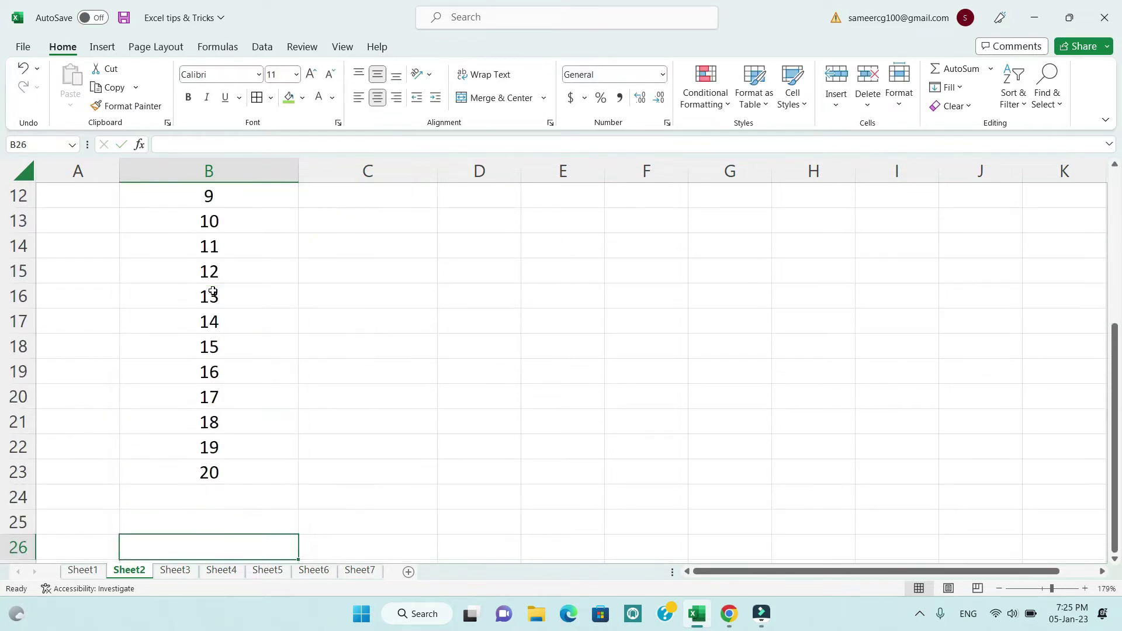
{"action": "key", "text": "Up"}
{"action": "key", "text": "Up"}
{"action": "key", "text": "Up"}
{"action": "key", "text": "Up"}
{"action": "key", "text": "Up"}
{"action": "key", "text": "Up"}
{"action": "key", "text": "Up"}
{"action": "key", "text": "Up"}
{"action": "key", "text": "Up"}
{"action": "key", "text": "Up"}
{"action": "key", "text": "Up"}
{"action": "key", "text": "Up"}
{"action": "key", "text": "Up"}
{"action": "key", "text": "Up"}
{"action": "key", "text": "Up"}
{"action": "key", "text": "Up"}
{"action": "key", "text": "Up"}
{"action": "key", "text": "Up"}
{"action": "key", "text": "Up"}
{"action": "key", "text": "Up"}
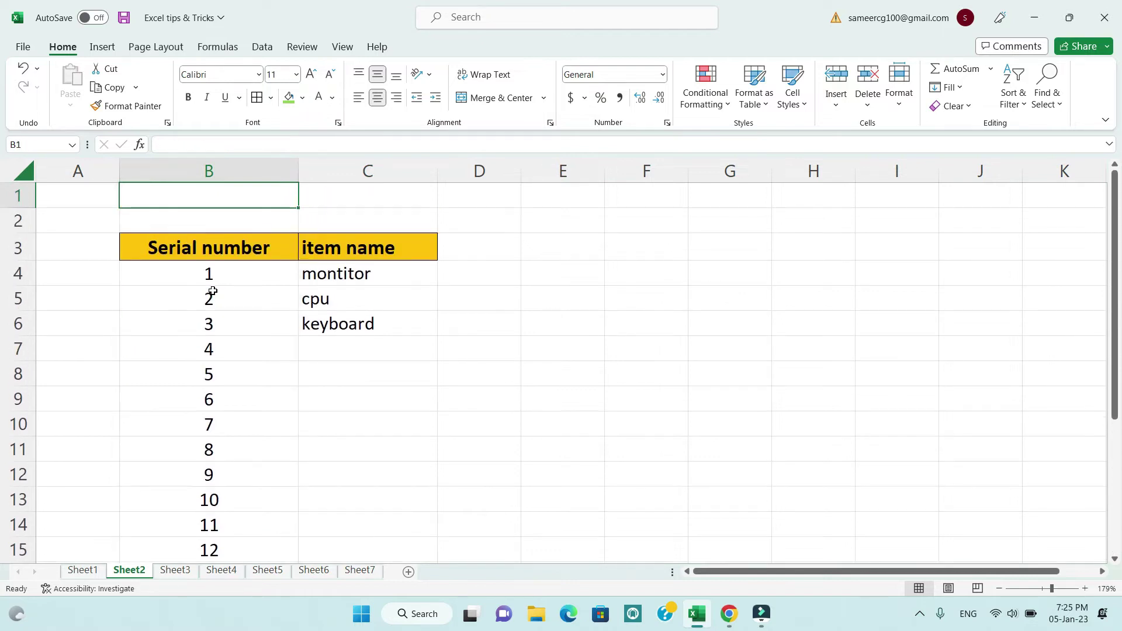
Undo the SEQUENCE formula in the Serial number column and select cell C7 below keyboard.
{"action": "key", "text": "ctrl+z"}
{"action": "left_click", "coordinate": [346, 340]}
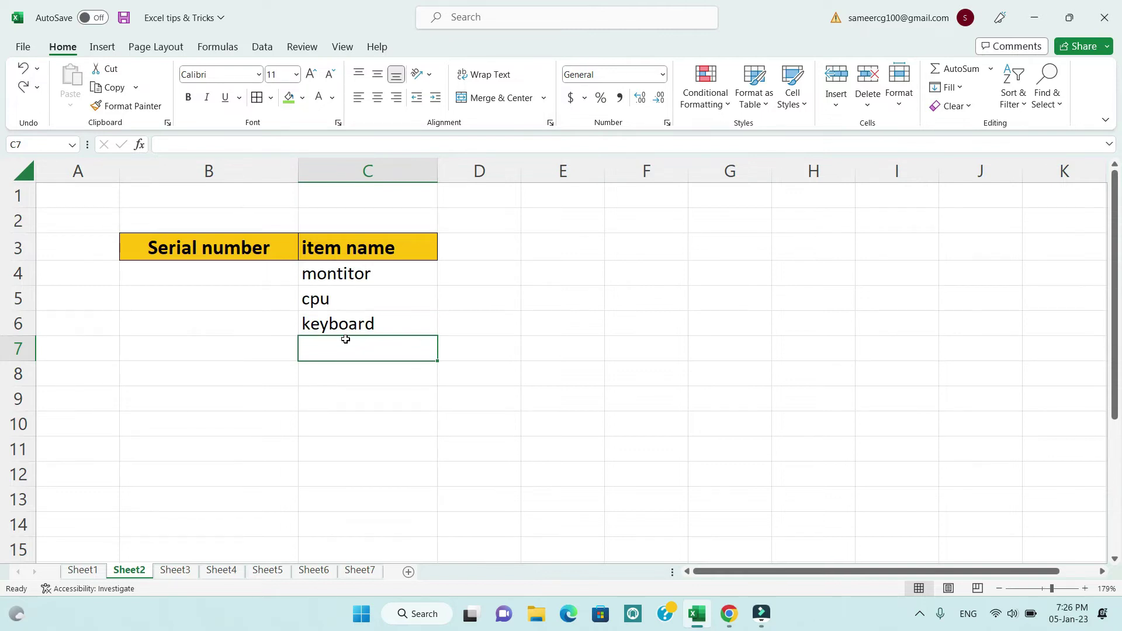
Start a formula in cell B4 using SEQUENCE with COUNTA nested as its rows argument.
{"action": "left_click_drag", "start_coordinate": [240, 325], "coordinate": [240, 276]}
{"action": "left_click", "coordinate": [240, 276]}
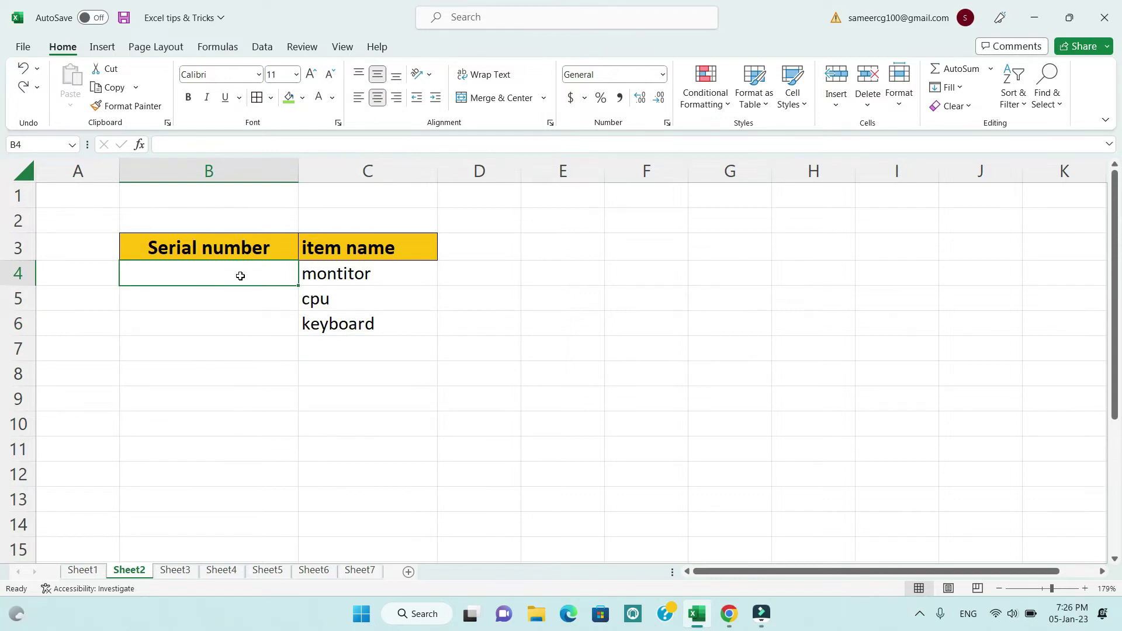
{"action": "type", "text": "="}
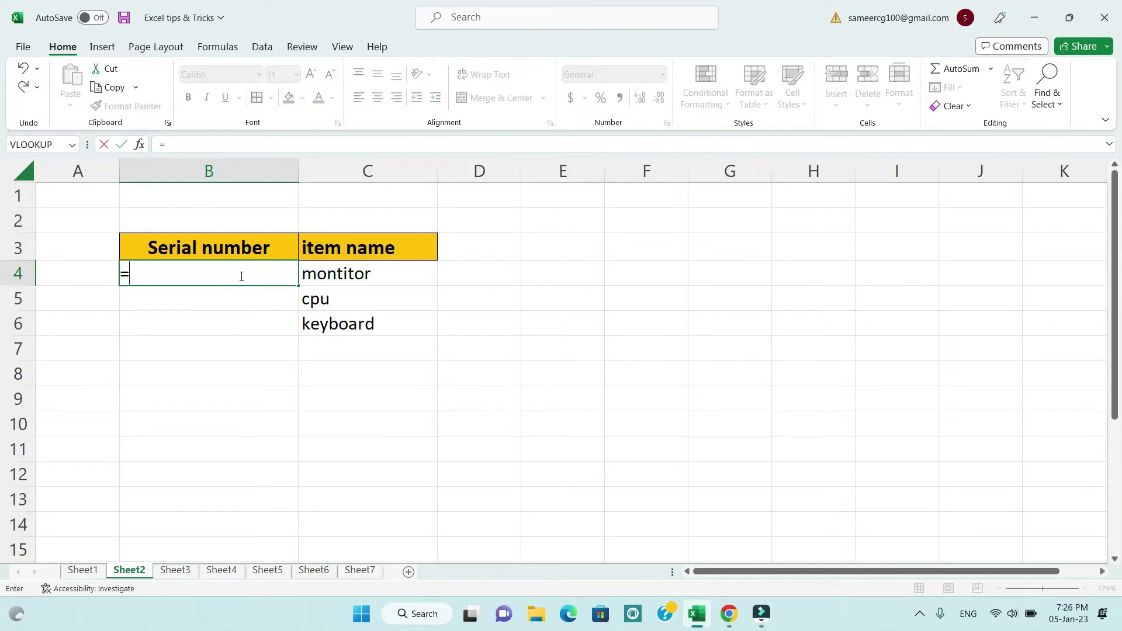
{"action": "type", "text": "seq"}
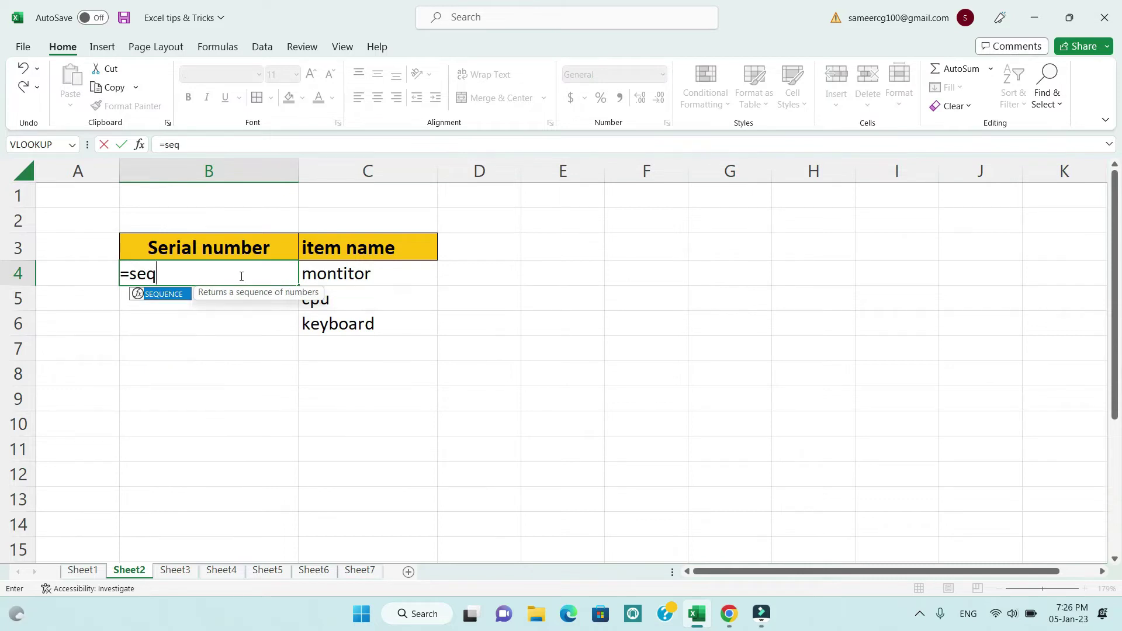
{"action": "double_click", "coordinate": [164, 299]}
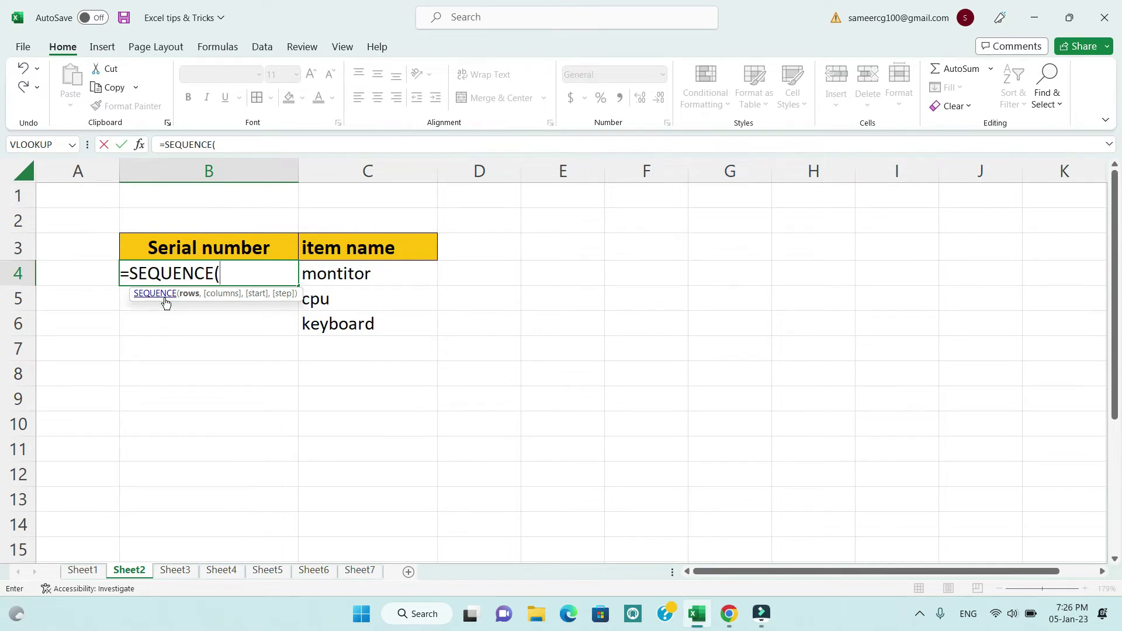
{"action": "type", "text": "con"}
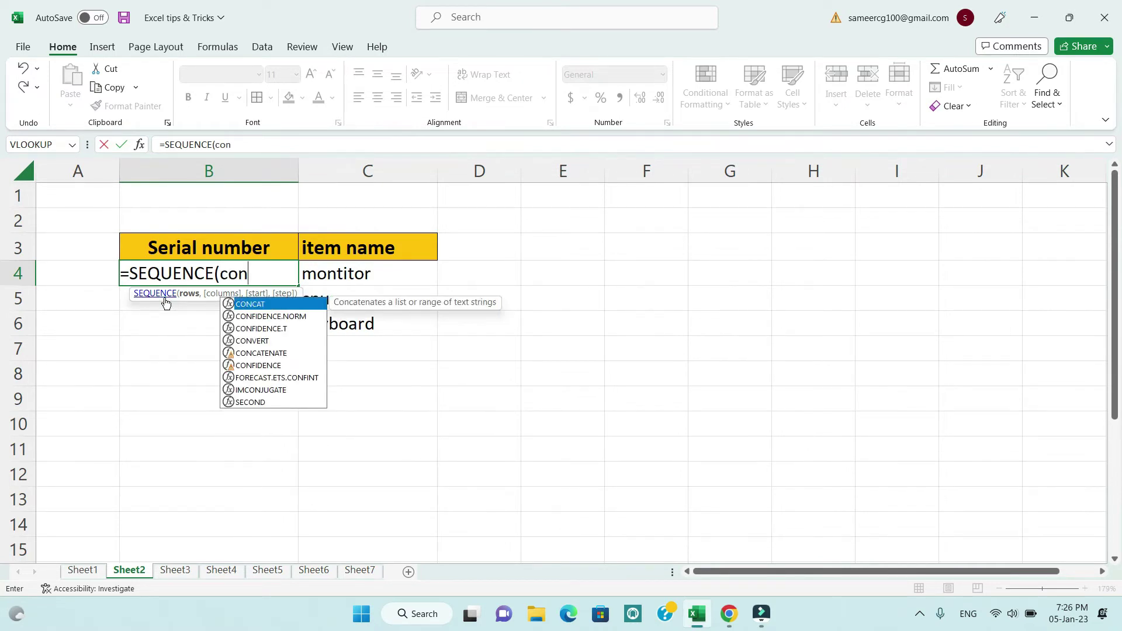
{"action": "type", "text": "t"}
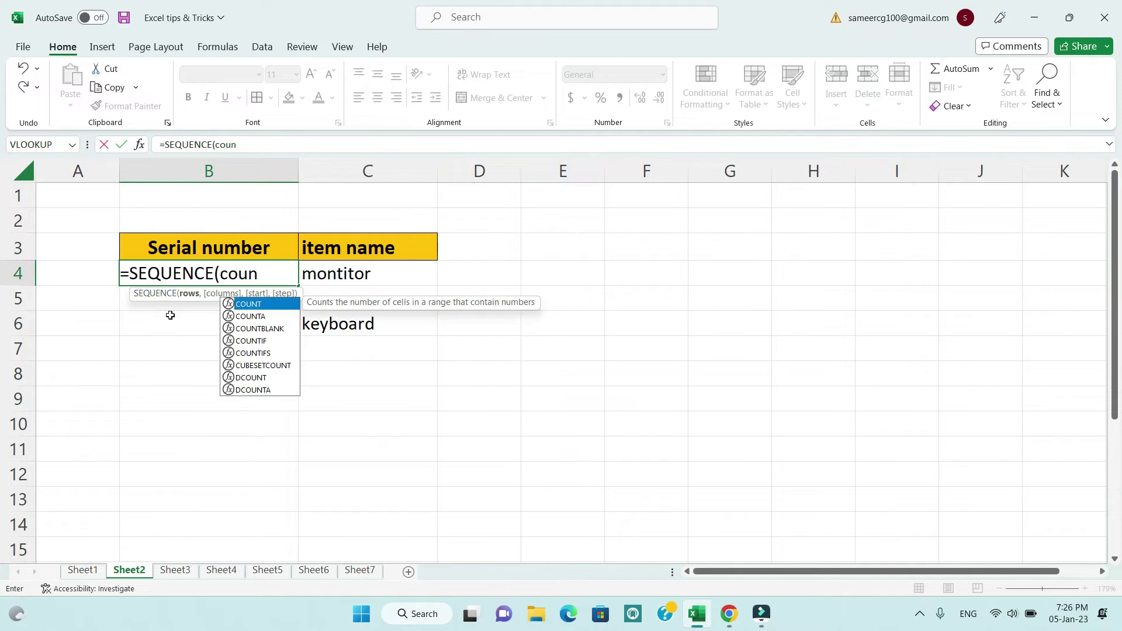
{"action": "left_click", "coordinate": [251, 315]}
{"action": "double_click", "coordinate": [250, 316]}
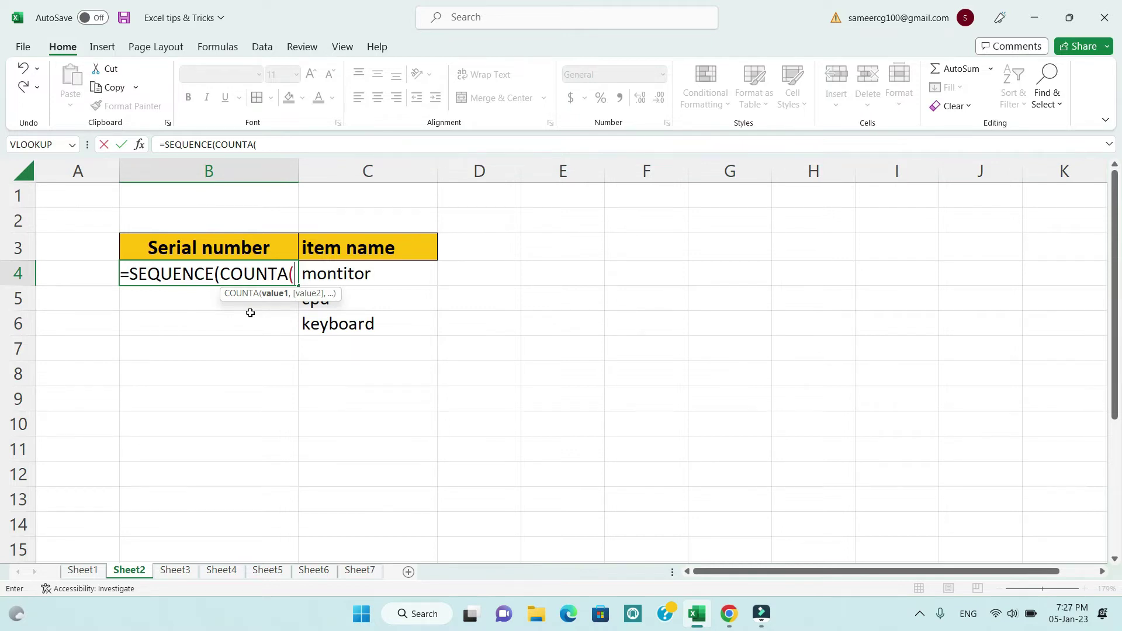
Complete the B4 formula as =SEQUENCE(COUNTA(c4:c200)) and enter it.
{"action": "type", "text": "c"}
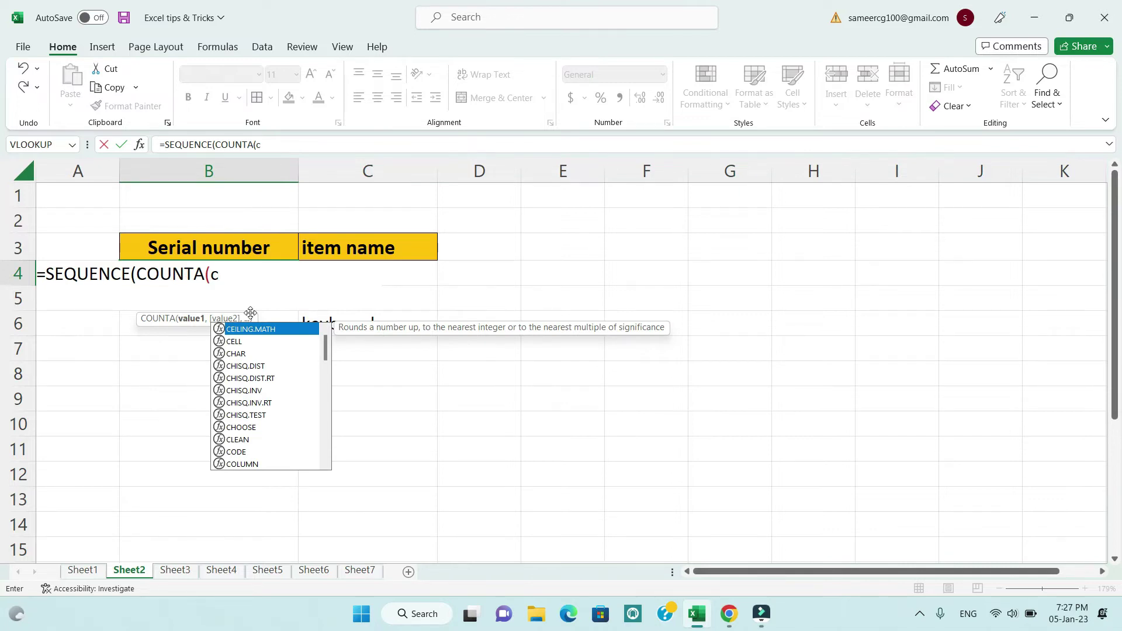
{"action": "type", "text": "4"}
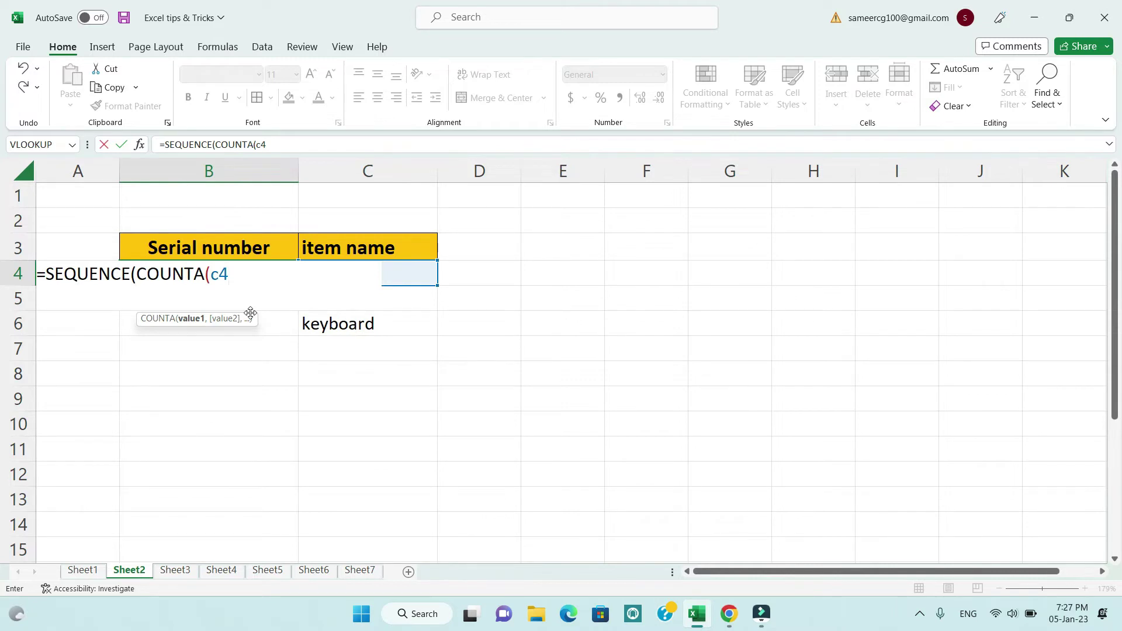
{"action": "type", "text": ":"}
{"action": "type", "text": "c"}
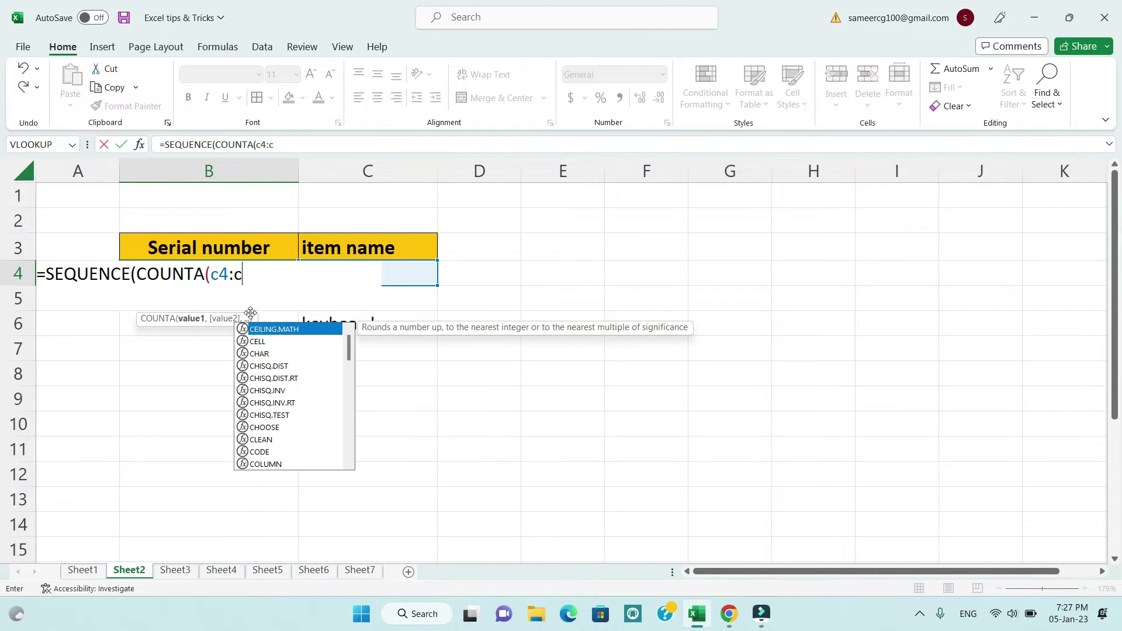
{"action": "type", "text": "200"}
{"action": "left_click", "coordinate": [276, 275]}
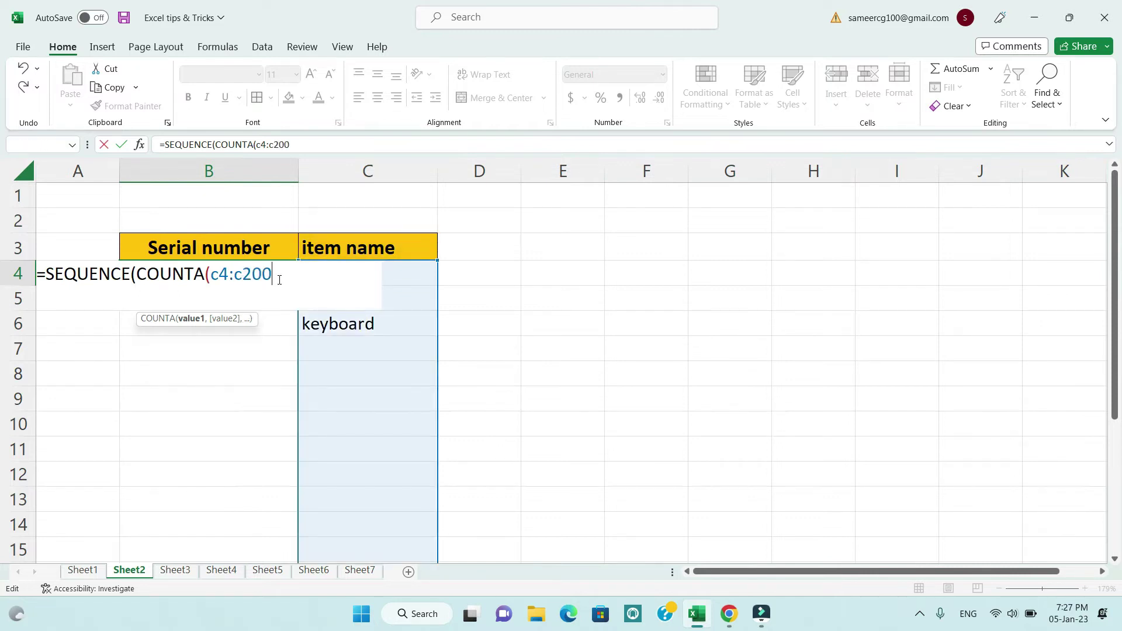
{"action": "type", "text": ")"}
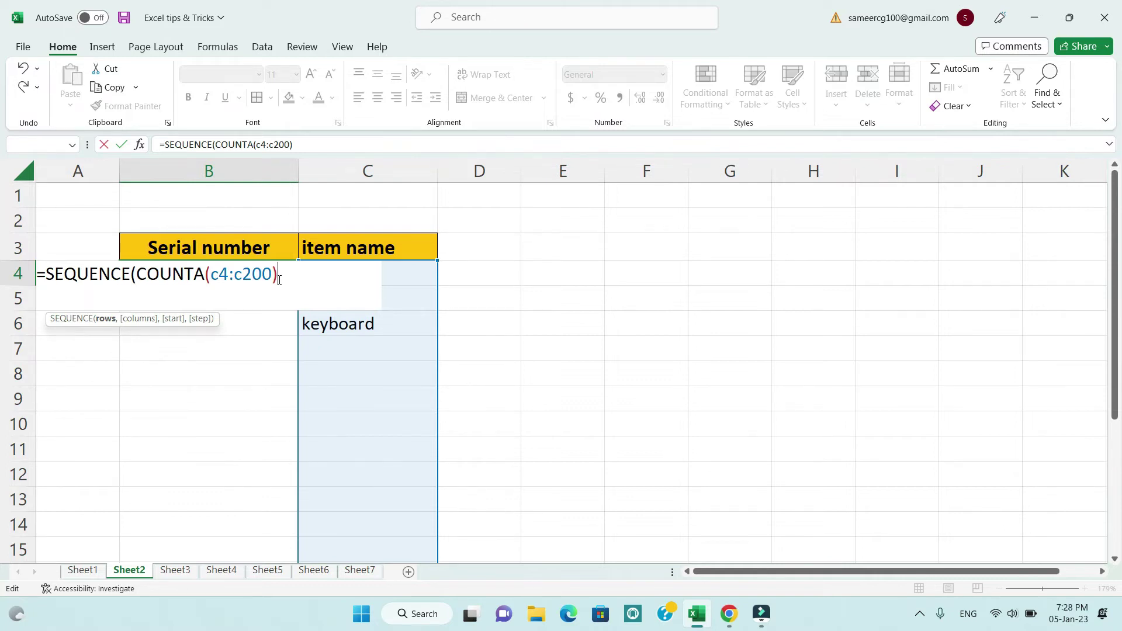
{"action": "type", "text": ")"}
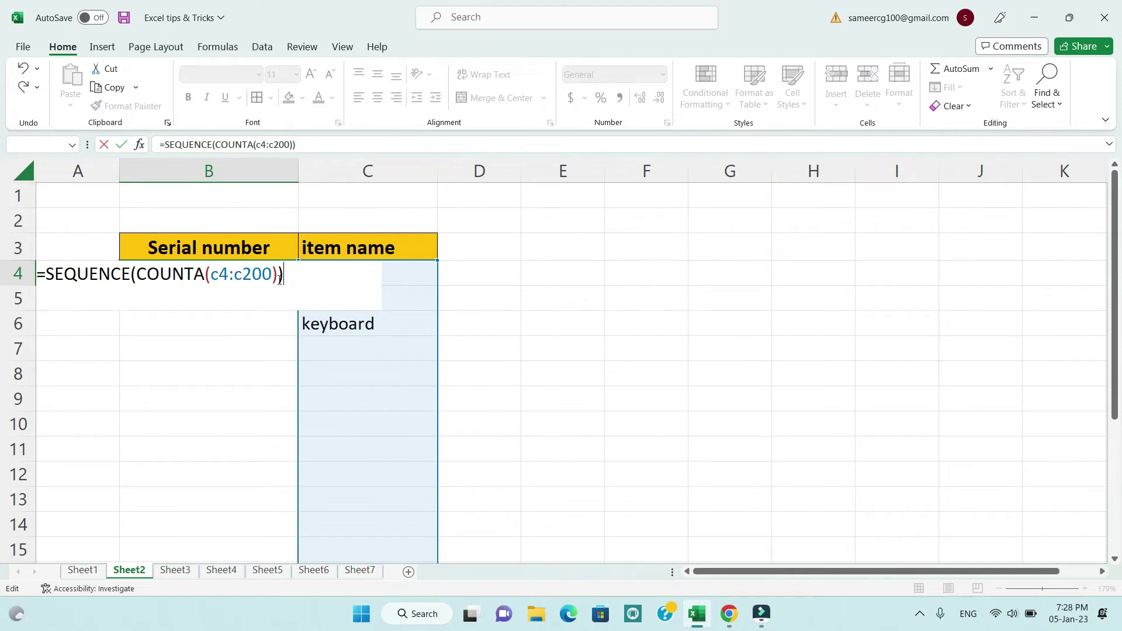
{"action": "key", "text": "Return"}
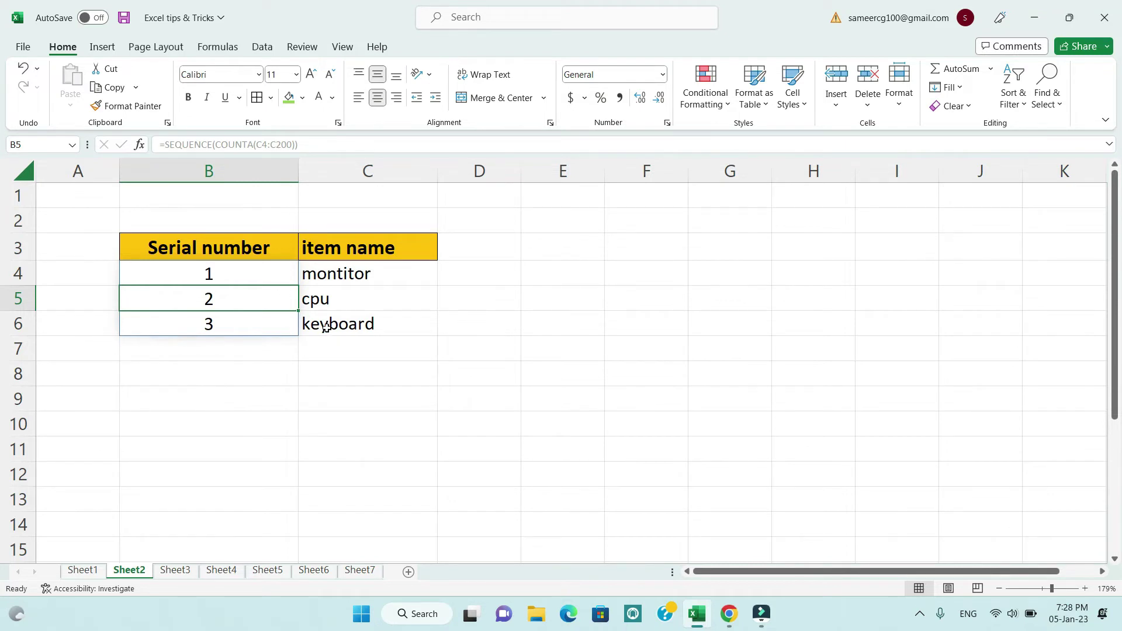
Add sample items below keyboard in the item name column: dkd in C7 through C11, df in C12 and er in C13.
{"action": "left_click", "coordinate": [337, 347]}
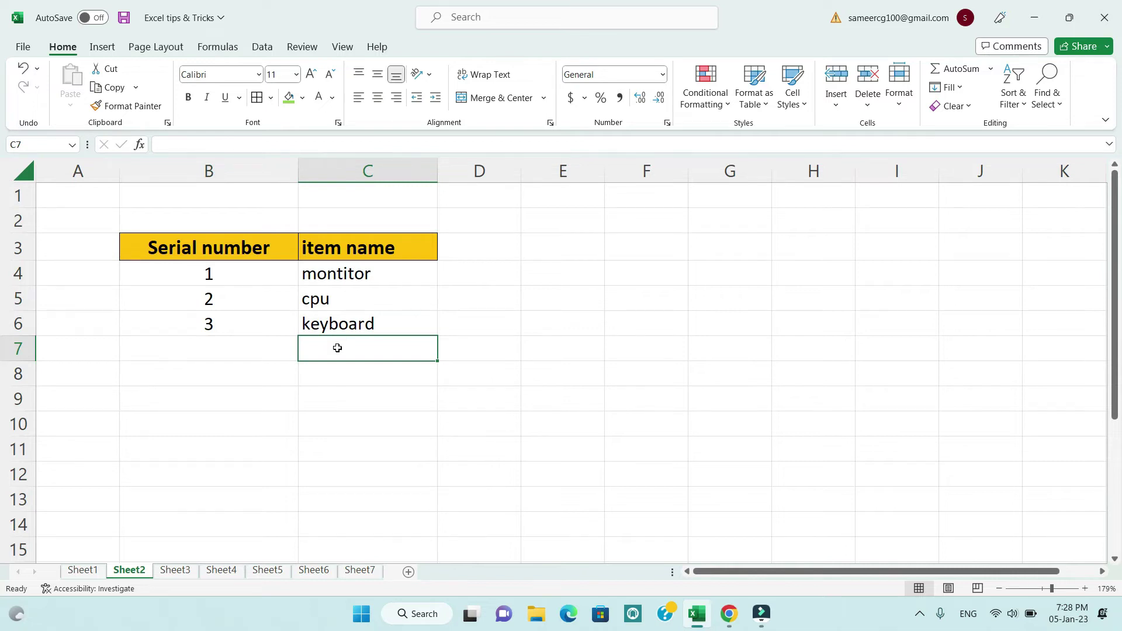
{"action": "type", "text": "dkd"}
{"action": "key", "text": "Return"}
{"action": "type", "text": "dkd"}
{"action": "key", "text": "Return"}
{"action": "type", "text": "dkd"}
{"action": "key", "text": "Return"}
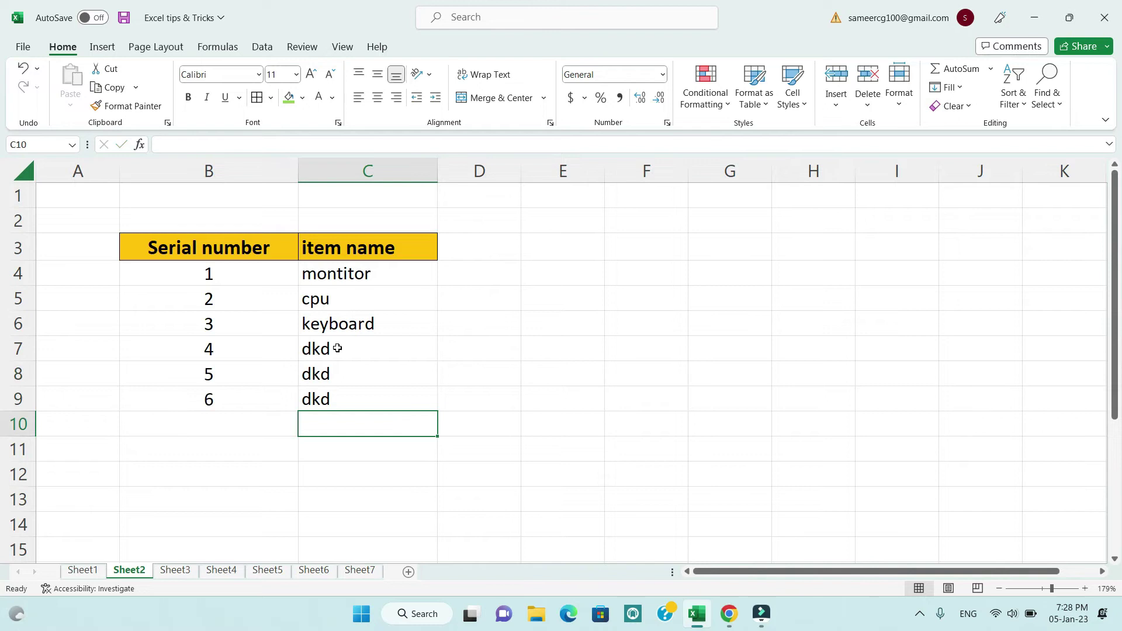
{"action": "type", "text": "dkd"}
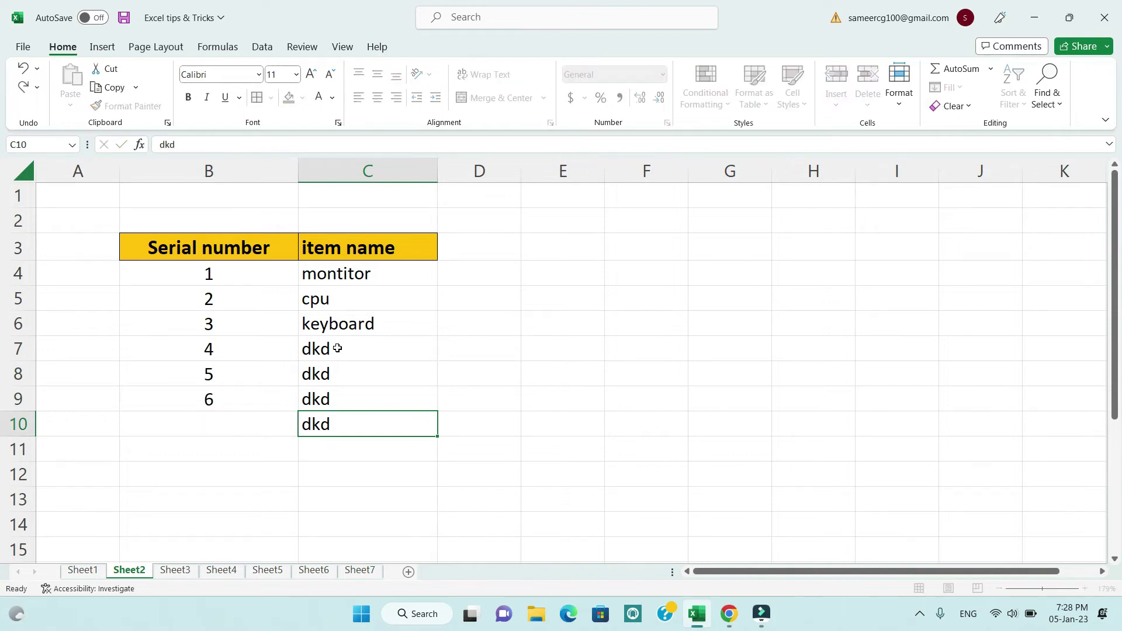
{"action": "key", "text": "Return"}
{"action": "type", "text": "dkd"}
{"action": "key", "text": "Return"}
{"action": "type", "text": "df"}
{"action": "key", "text": "Return"}
{"action": "type", "text": "er"}
{"action": "key", "text": "Return"}
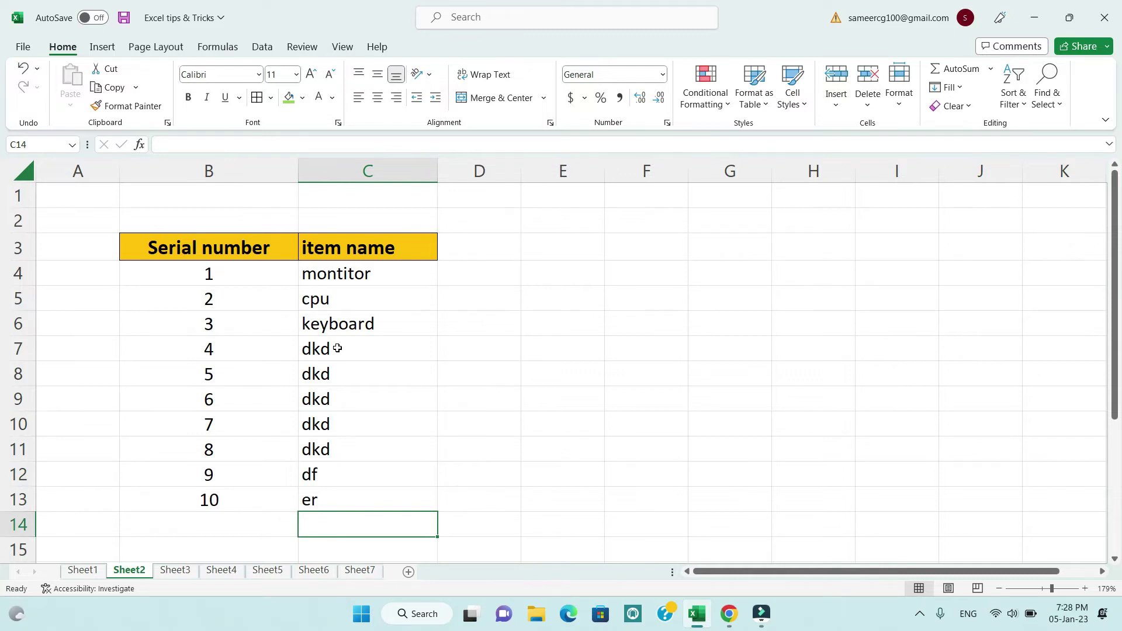
Delete rows 7 and 8 from the item list.
{"action": "left_click", "coordinate": [19, 351]}
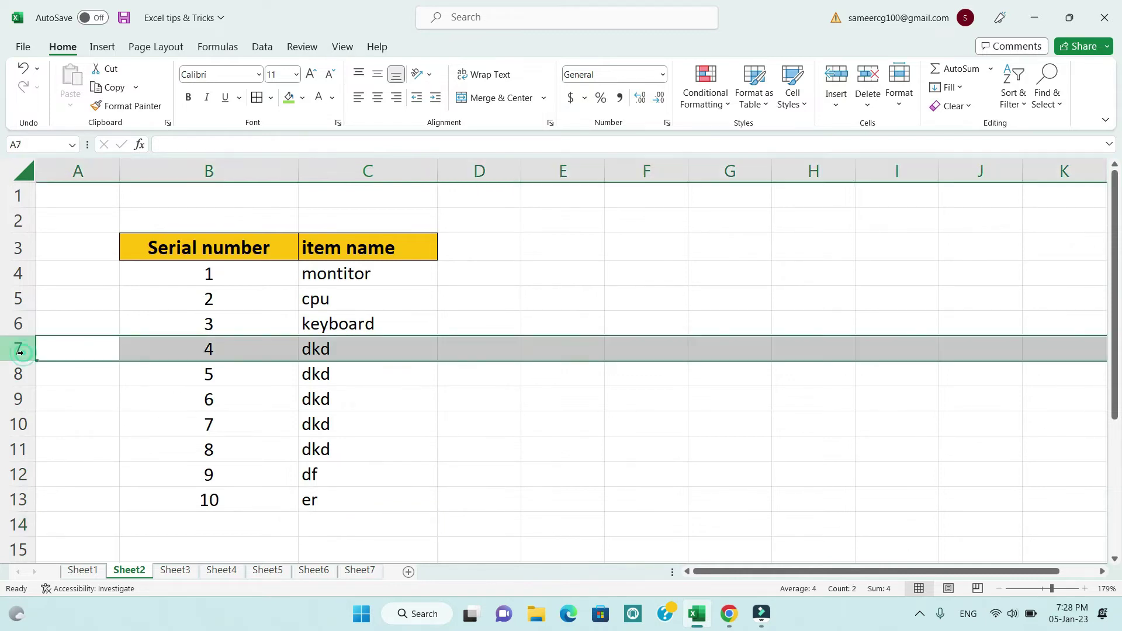
{"action": "key", "text": "shift+Down"}
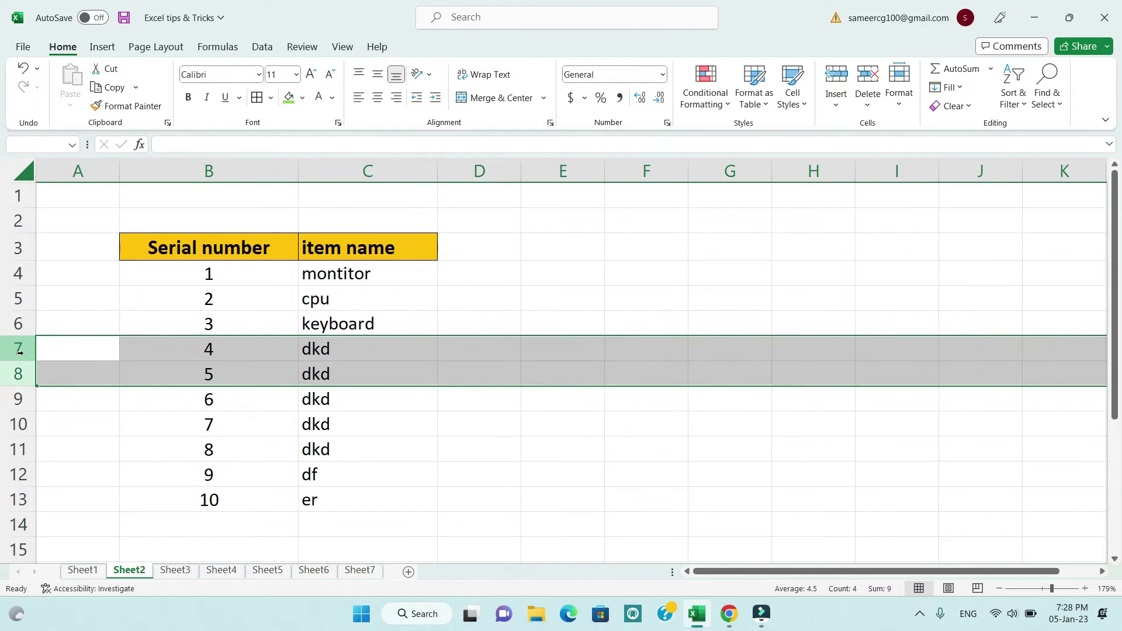
{"action": "key", "text": "ctrl+minus"}
Examine the serial numbers and their formula cell by cell down column B and back up to the header.
{"action": "left_click", "coordinate": [202, 290]}
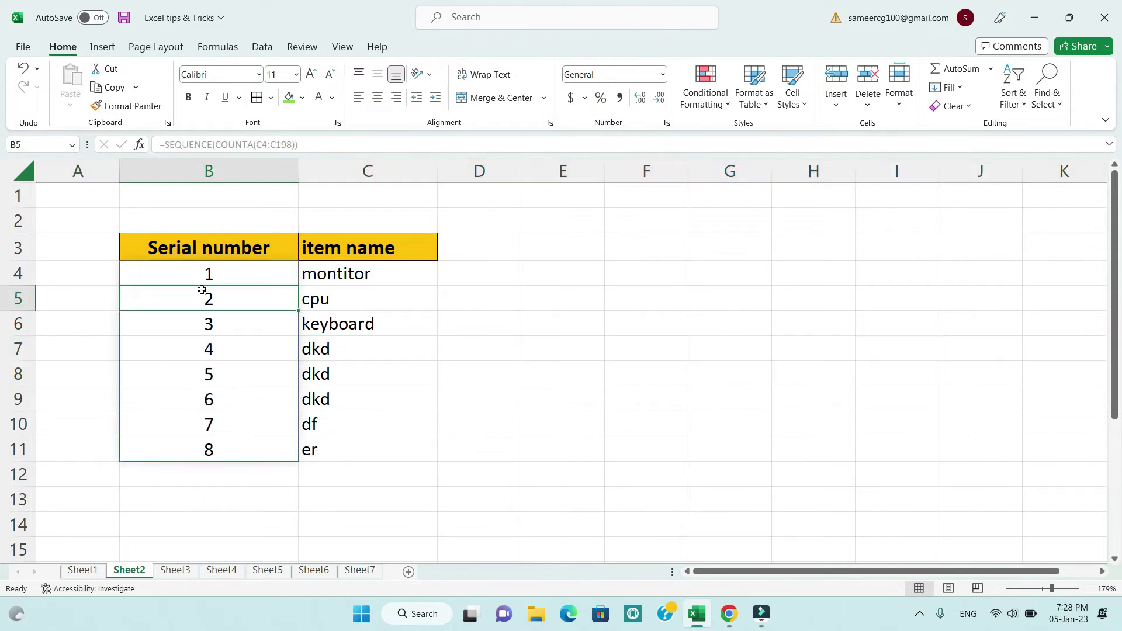
{"action": "key", "text": "Up"}
{"action": "key", "text": "Down"}
{"action": "key", "text": "Down"}
{"action": "key", "text": "Down"}
{"action": "key", "text": "Down"}
{"action": "key", "text": "Down"}
{"action": "key", "text": "Down"}
{"action": "key", "text": "Down"}
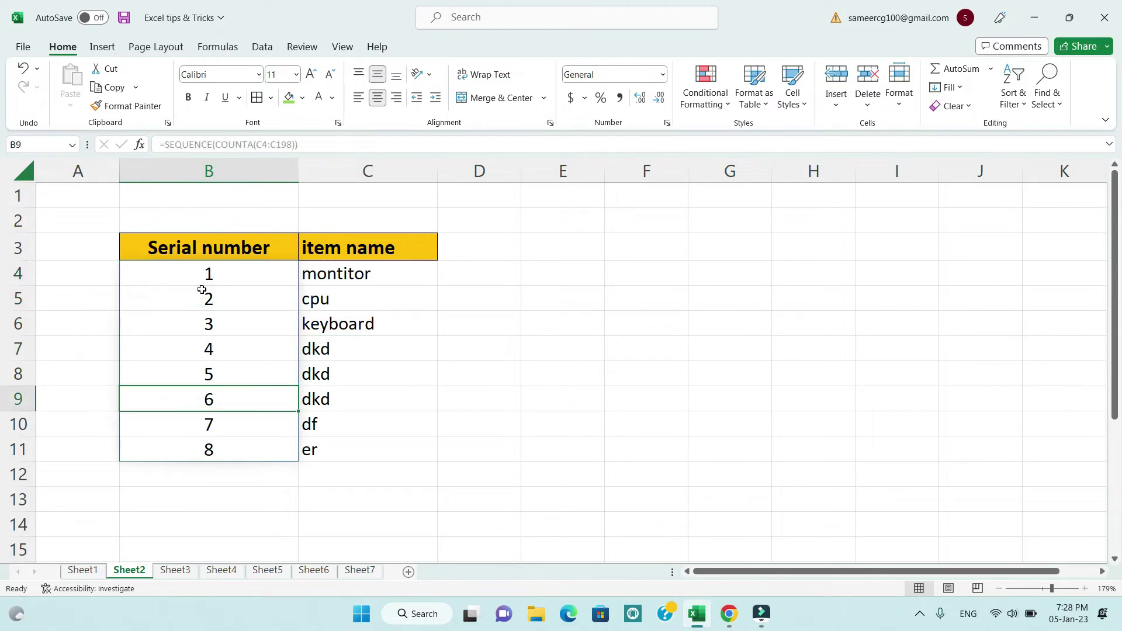
{"action": "key", "text": "Up"}
{"action": "key", "text": "Up"}
{"action": "key", "text": "Up"}
{"action": "key", "text": "Up"}
{"action": "key", "text": "Up"}
{"action": "key", "text": "Up"}
{"action": "key", "text": "Up"}
{"action": "key", "text": "Up"}
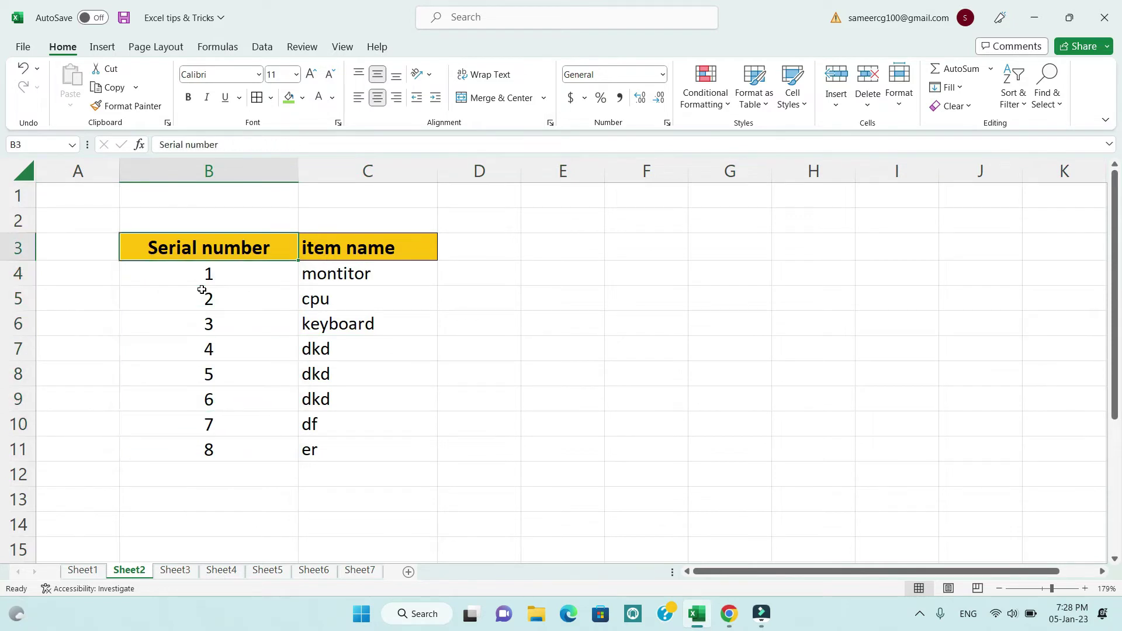
{"action": "key", "text": "Down"}
{"action": "key", "text": "Down"}
{"action": "key", "text": "Down"}
{"action": "key", "text": "Down"}
{"action": "key", "text": "Down"}
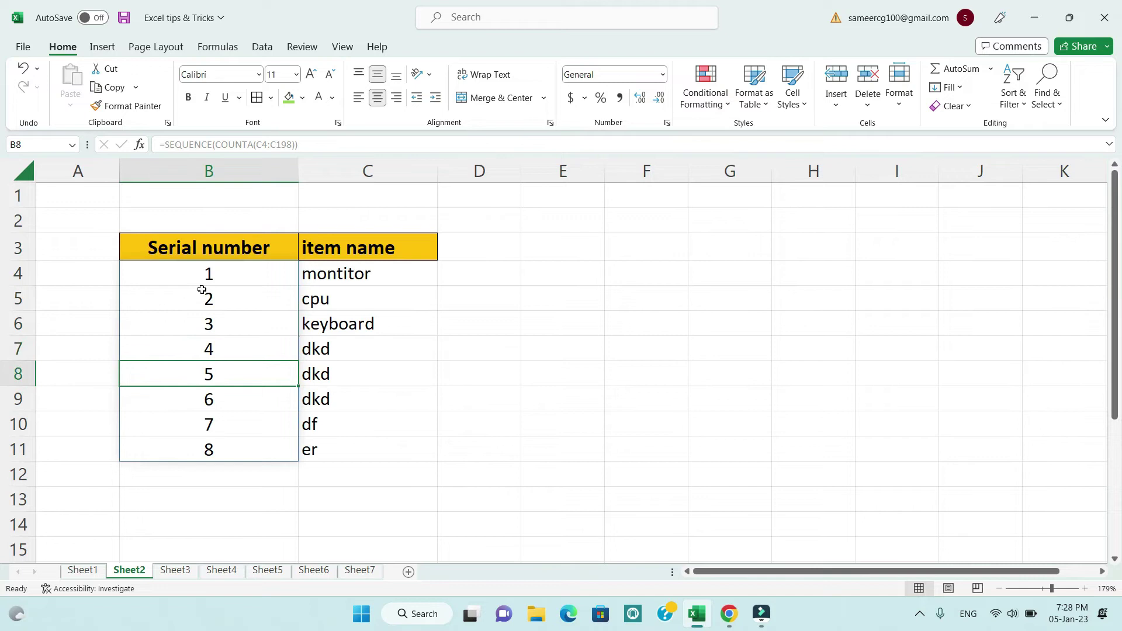
{"action": "key", "text": "Up"}
{"action": "key", "text": "Up"}
{"action": "key", "text": "Up"}
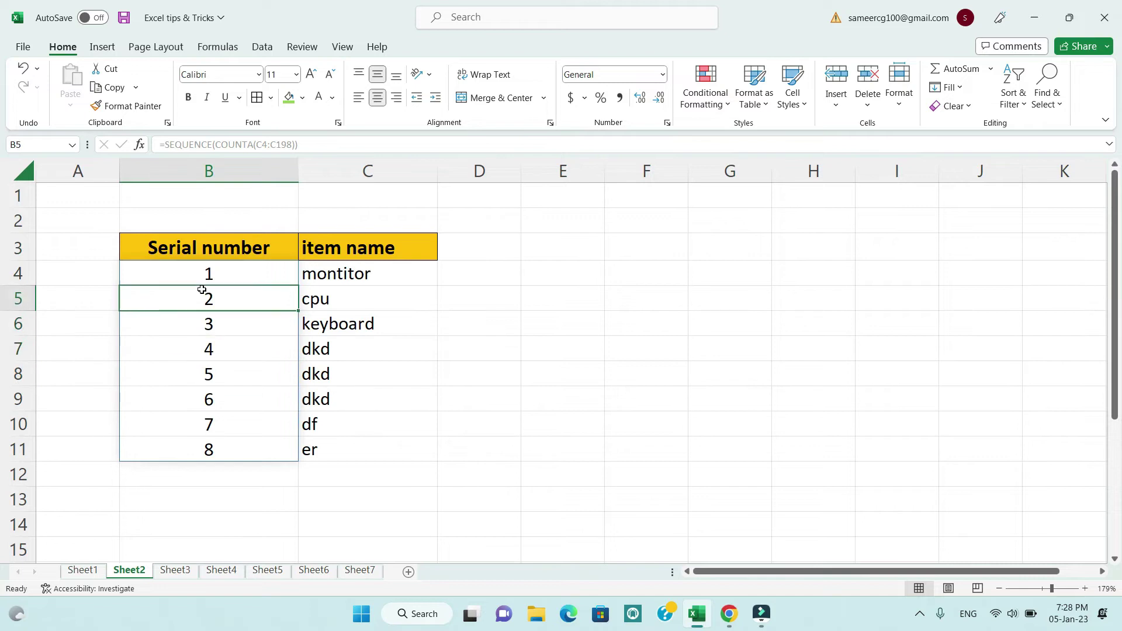
Delete the entire row 5 containing cpu and select cell C5.
{"action": "left_click", "coordinate": [19, 299]}
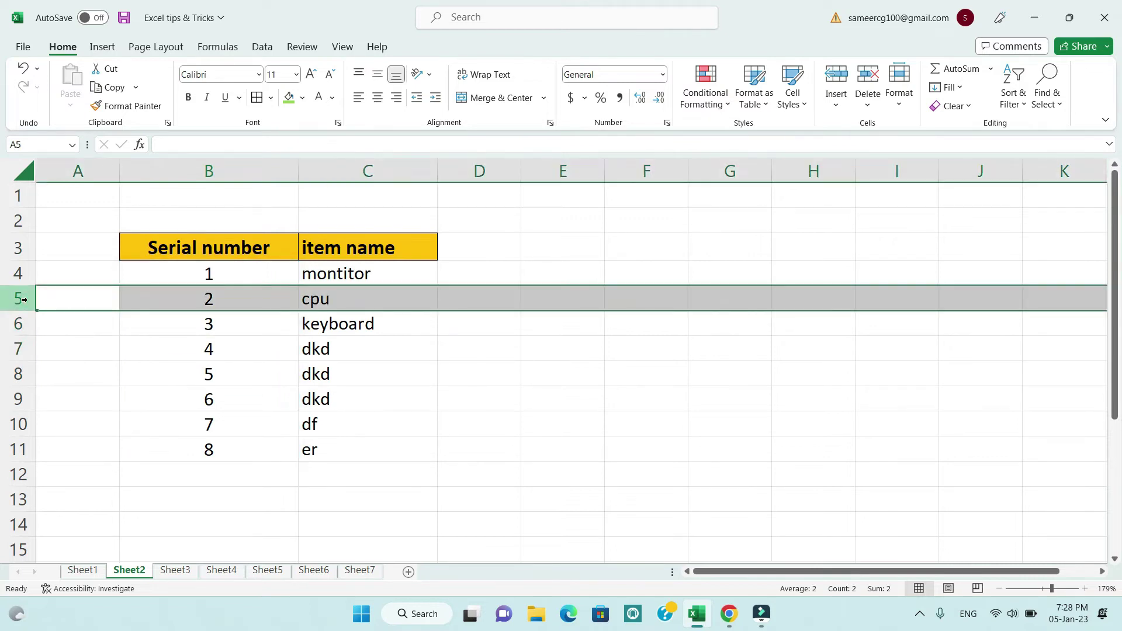
{"action": "key", "text": "ctrl+minus"}
{"action": "left_click", "coordinate": [357, 296]}
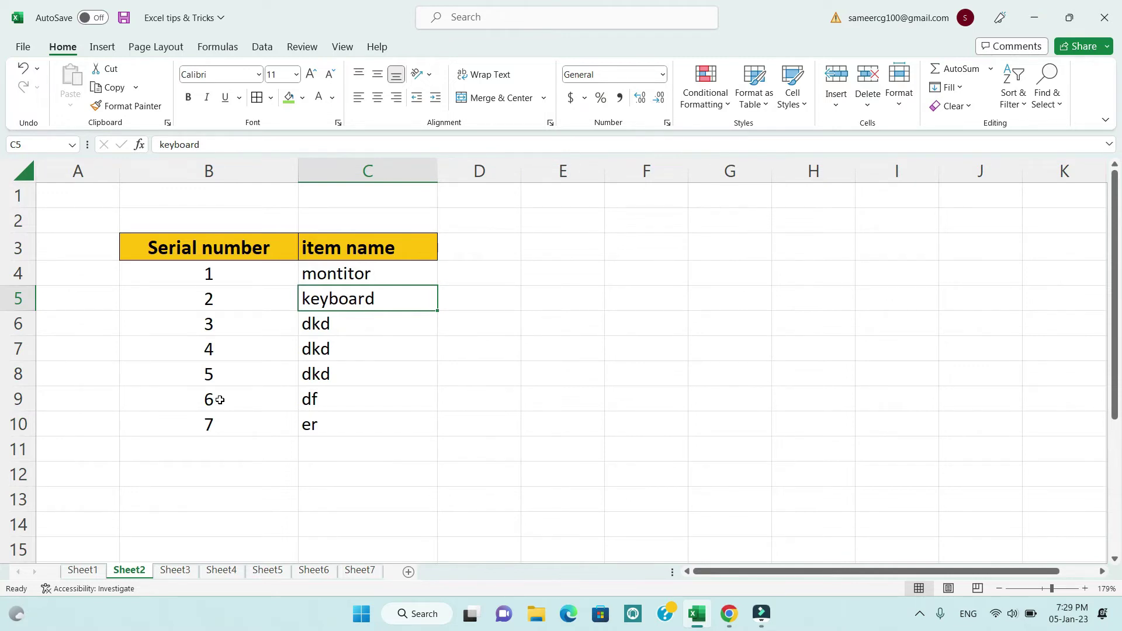
Go to Sheet3 and select the whole Month and Sale table.
{"action": "key", "text": "ctrl+Page_Down"}
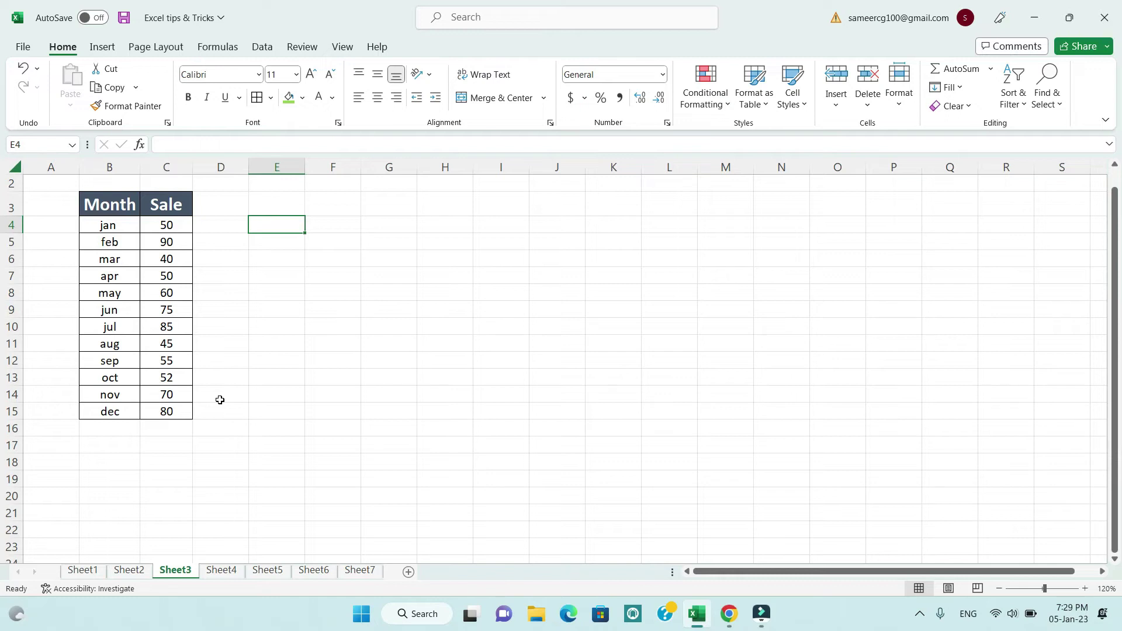
{"action": "left_click", "coordinate": [125, 206]}
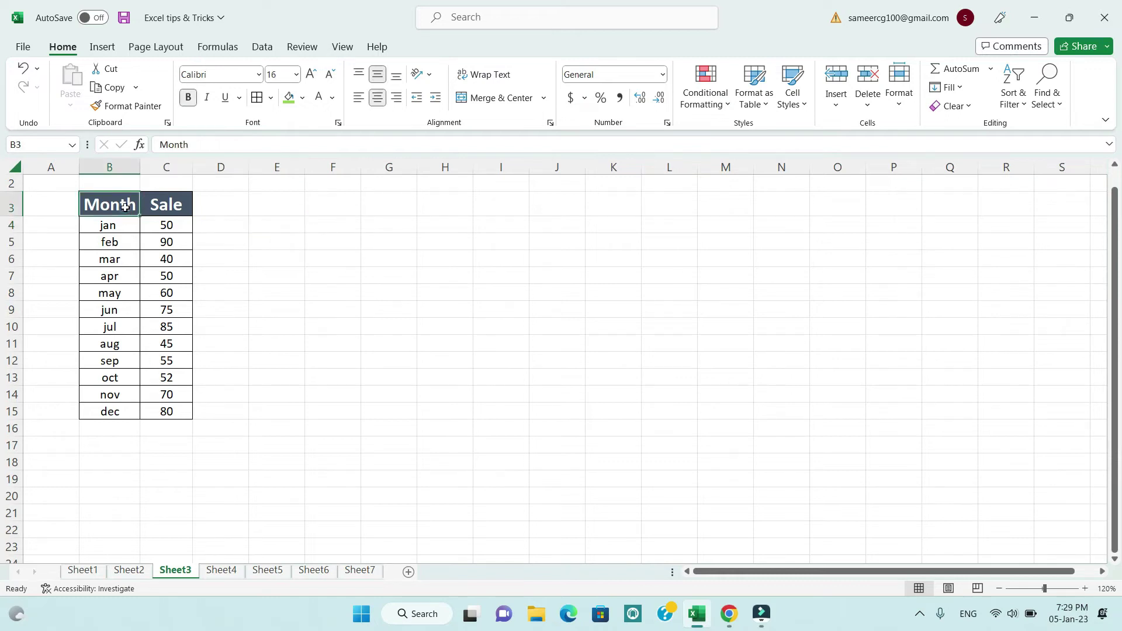
{"action": "key", "text": "ctrl+a"}
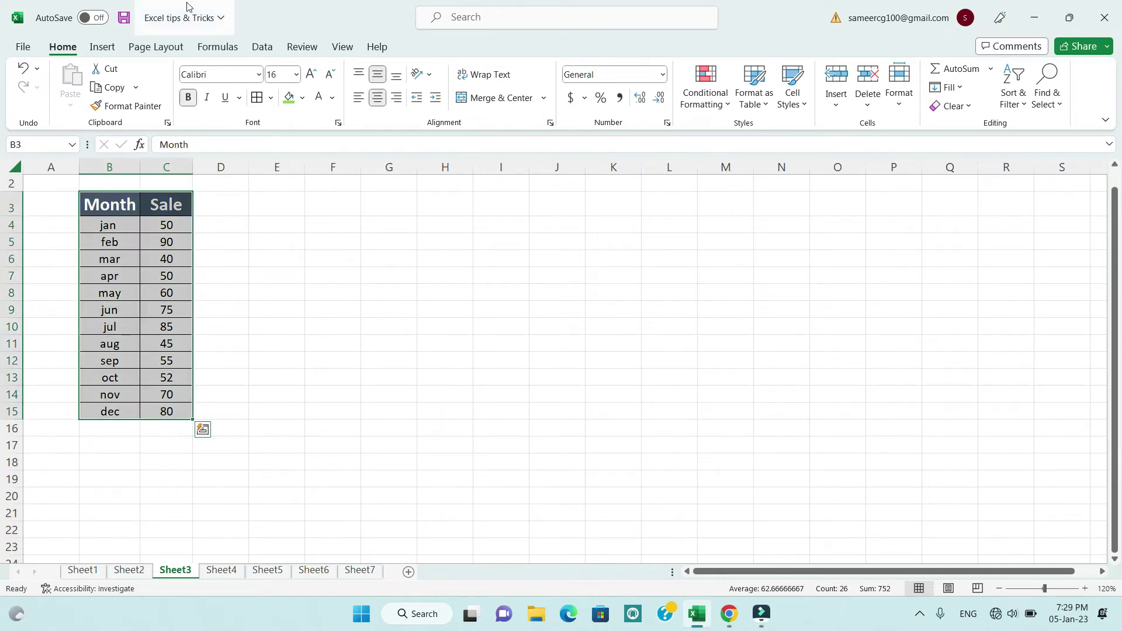
Insert a 2-D Clustered Column chart of monthly sales and place it beside the table around columns E to L.
{"action": "left_click", "coordinate": [101, 48]}
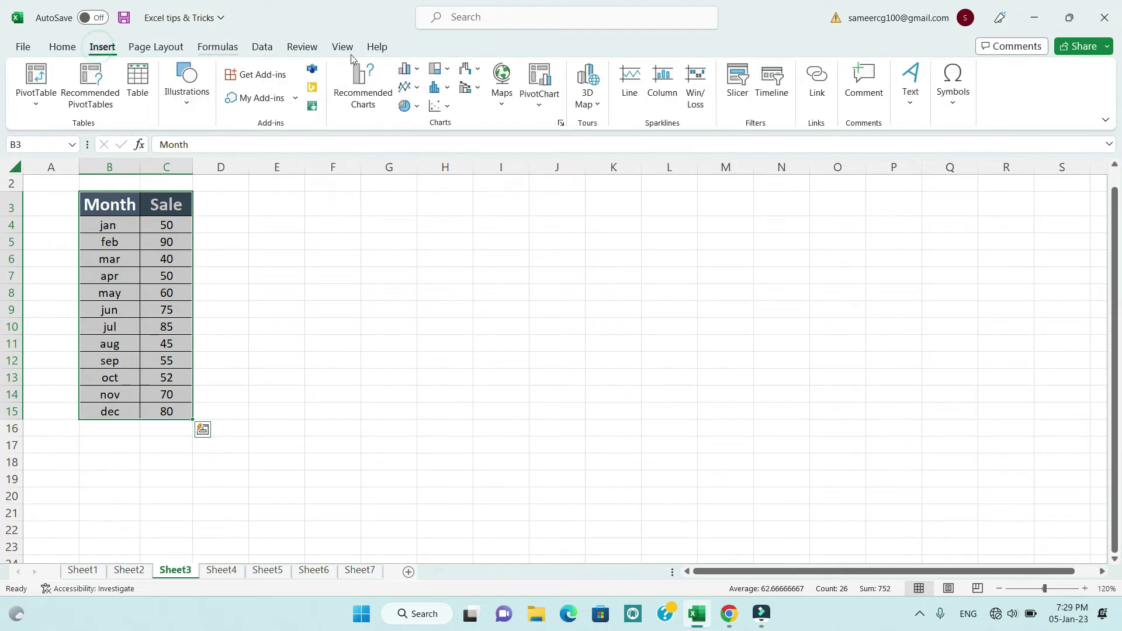
{"action": "left_click", "coordinate": [417, 70]}
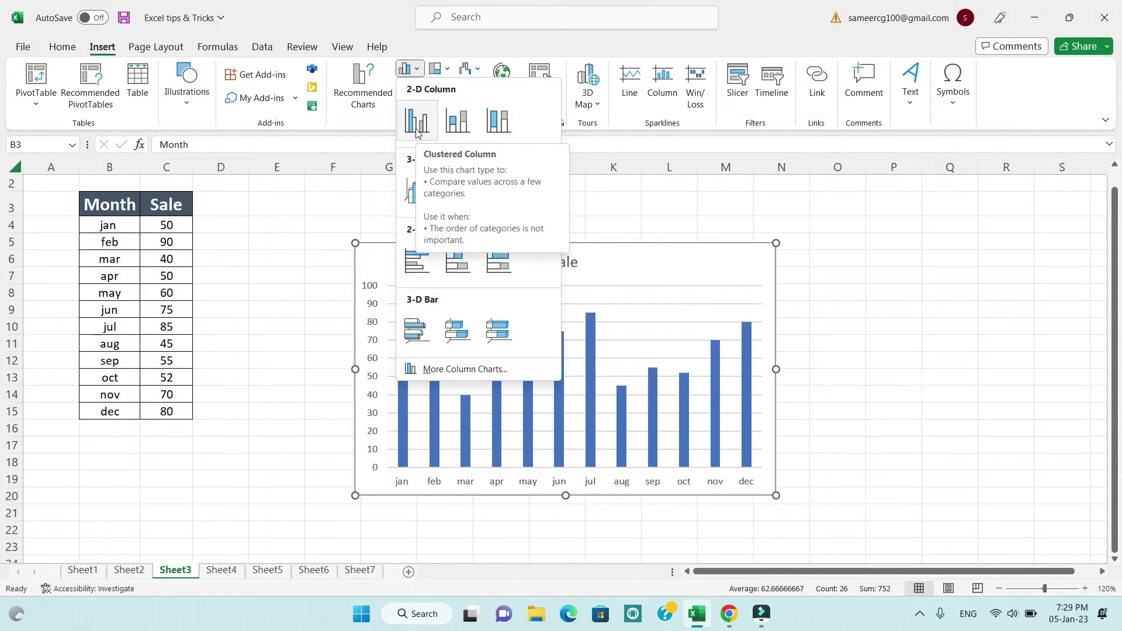
{"action": "left_click", "coordinate": [416, 128]}
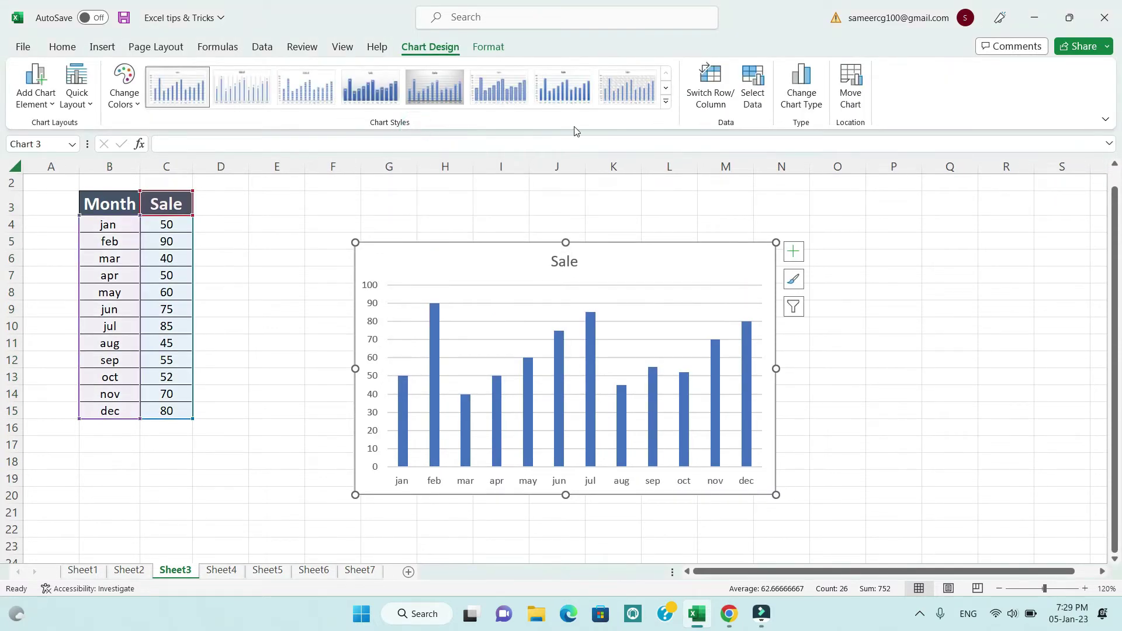
{"action": "left_click_drag", "start_coordinate": [632, 257], "coordinate": [543, 215]}
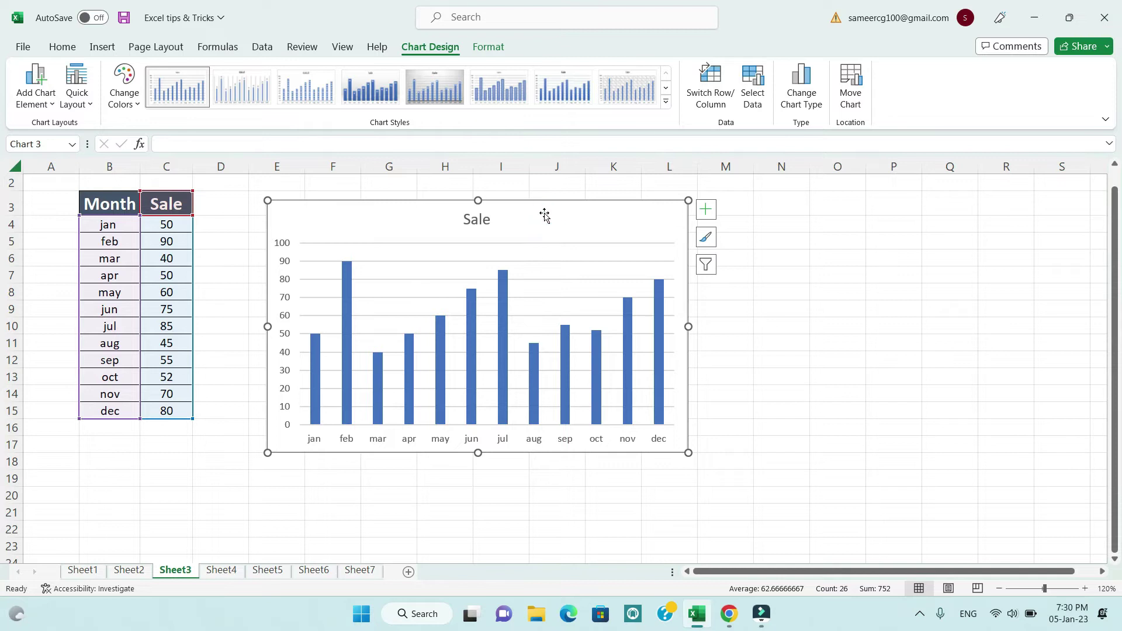
Delete the Sale column chart from Sheet3.
{"action": "key", "text": "Escape"}
{"action": "key", "text": "Delete"}
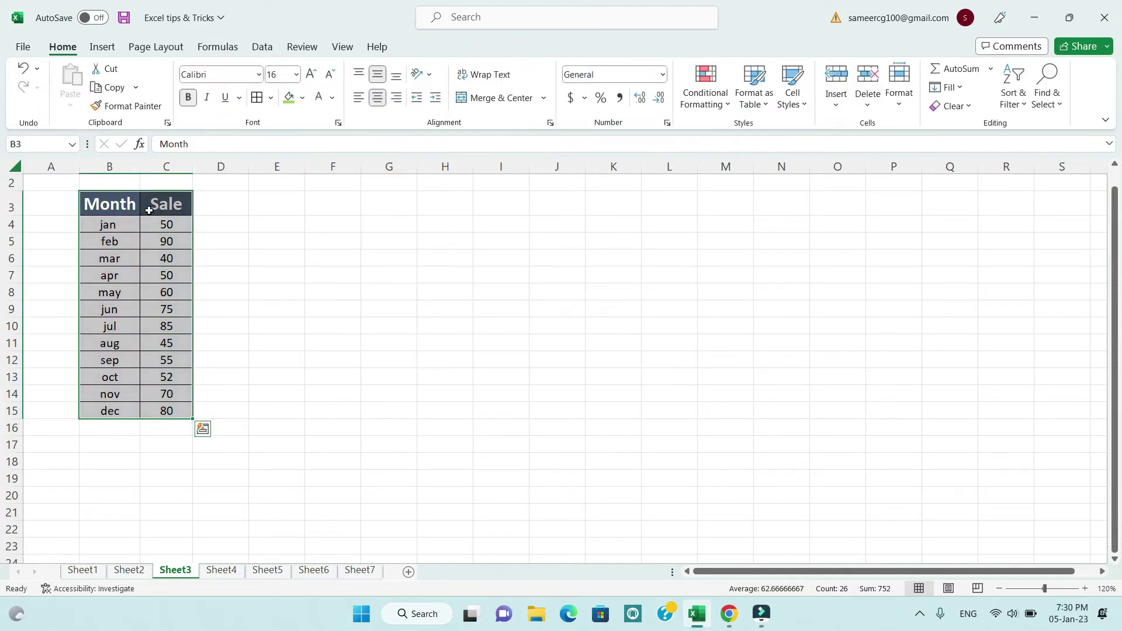
Add a target column header in cell D3, carrying over the format of the Sale header.
{"action": "left_click", "coordinate": [210, 212]}
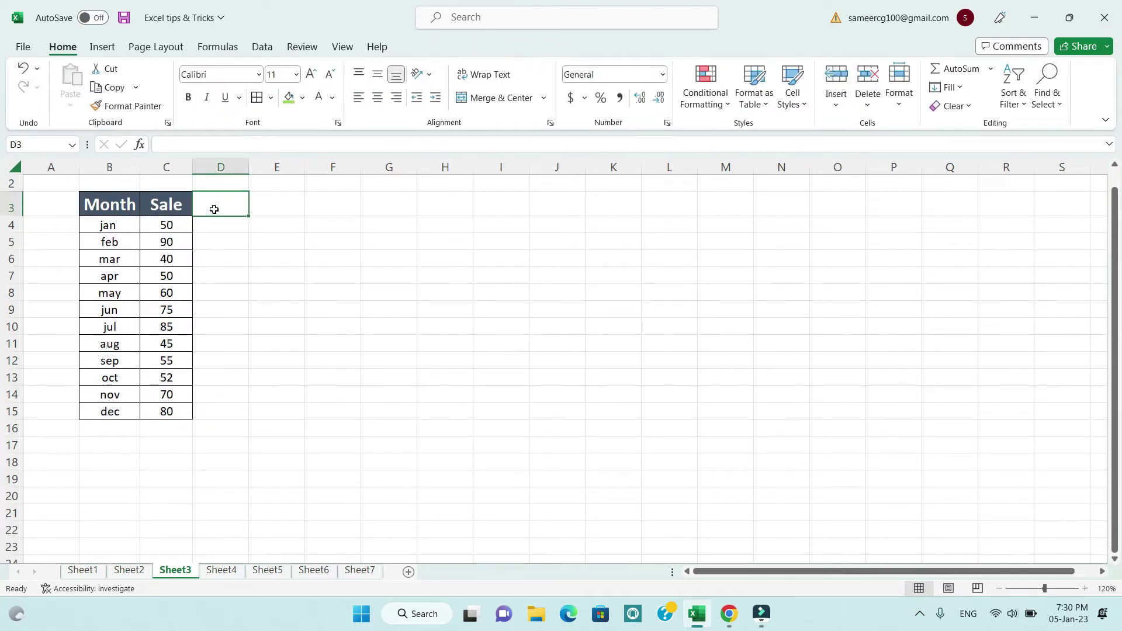
{"action": "key", "text": "ctrl+r"}
{"action": "type", "text": "tar"}
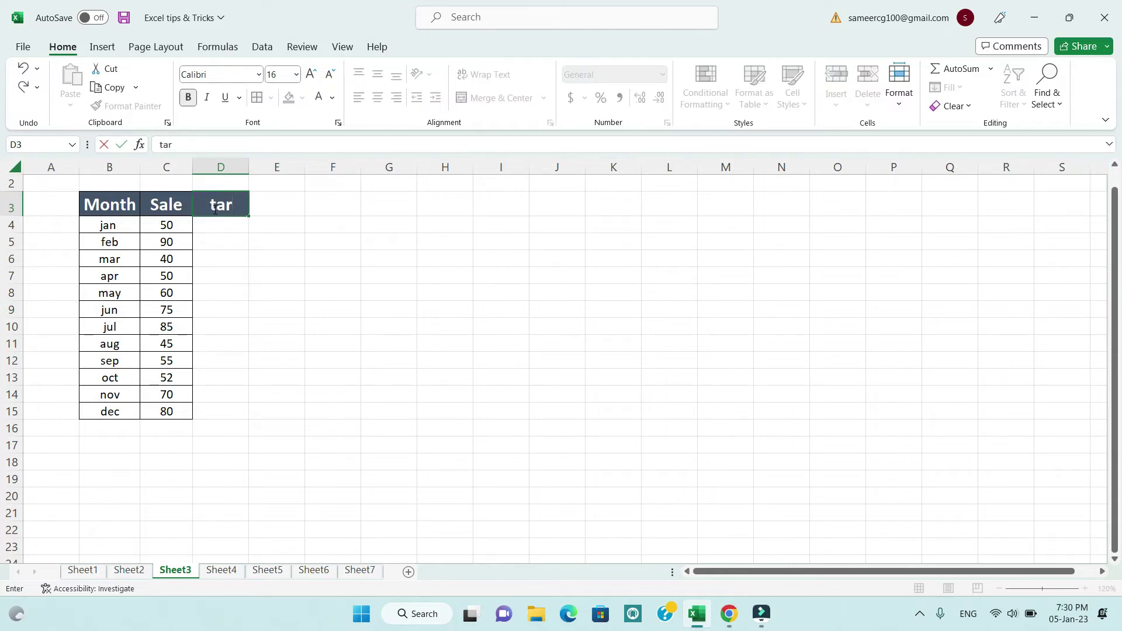
{"action": "type", "text": "get"}
{"action": "key", "text": "Return"}
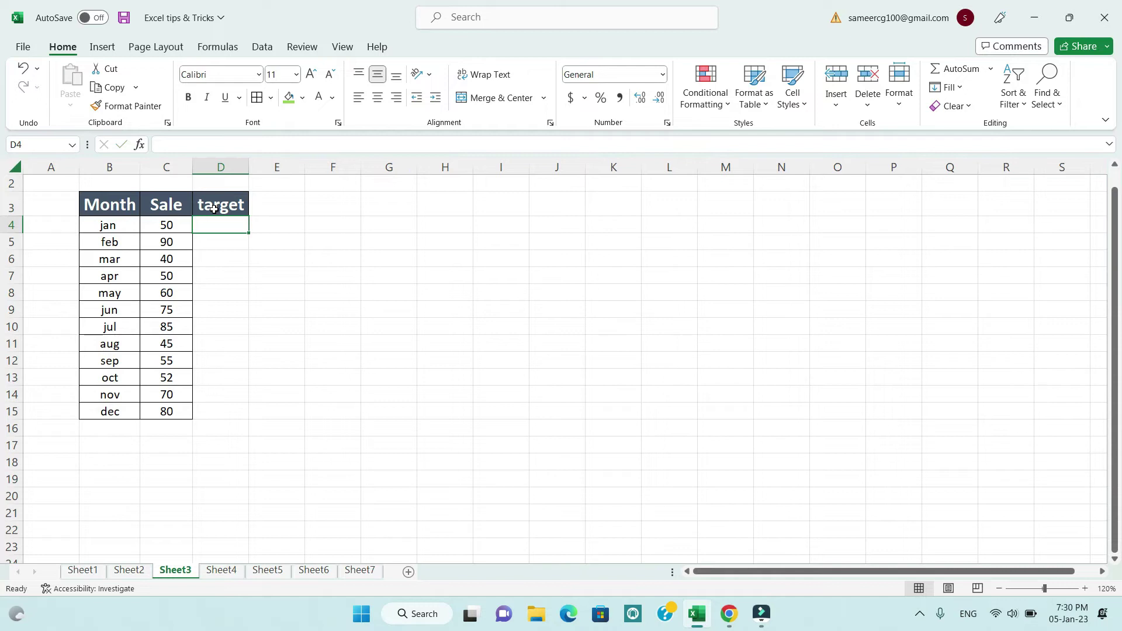
Enter a target of 80 for jan in D4 and fill it down through dec in D15.
{"action": "type", "text": "80"}
{"action": "key", "text": "Return"}
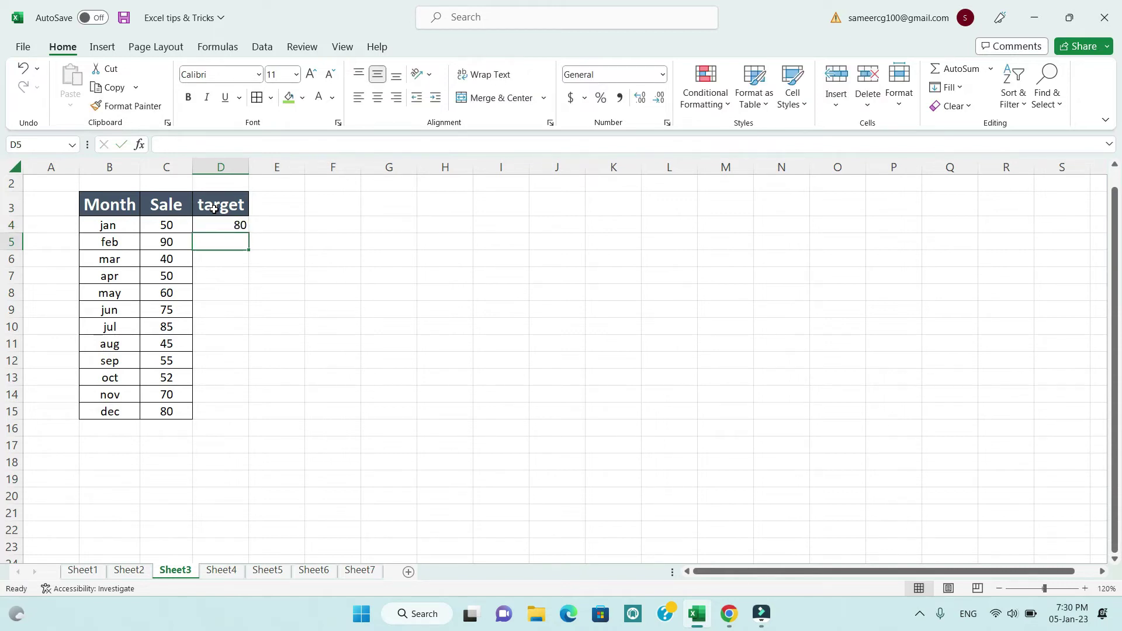
{"action": "left_click", "coordinate": [220, 218]}
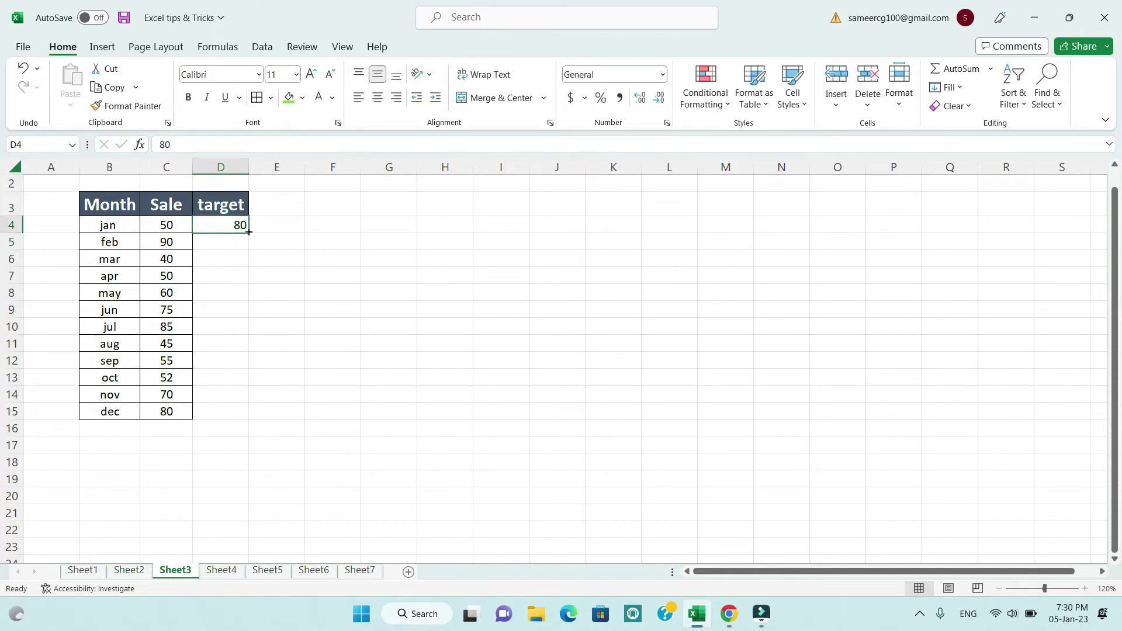
{"action": "left_click_drag", "start_coordinate": [249, 232], "coordinate": [257, 418]}
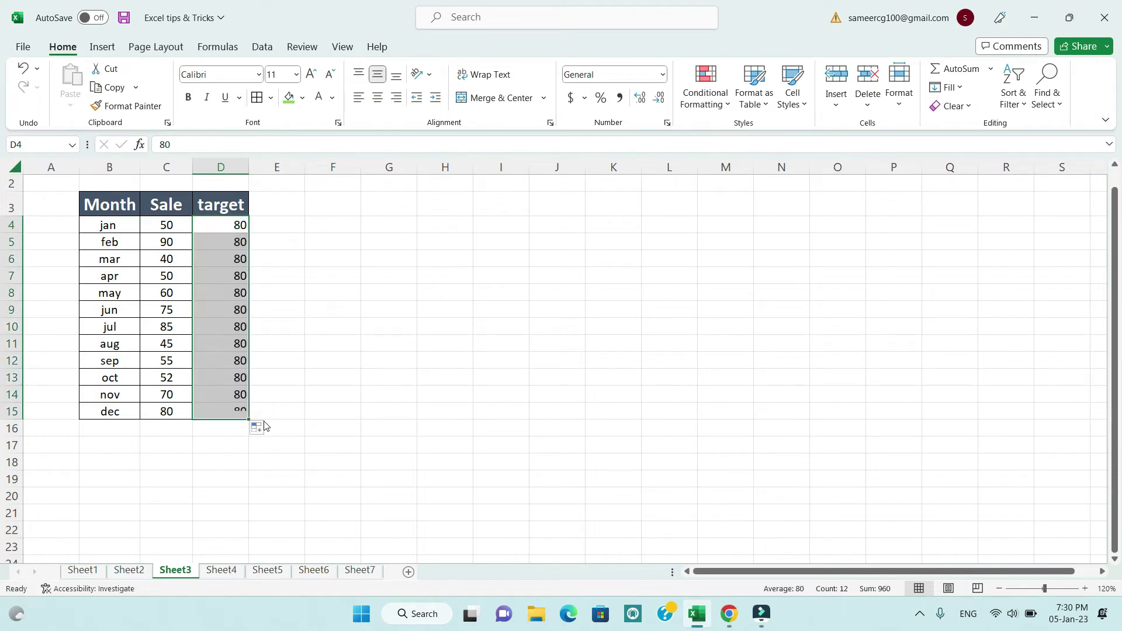
Insert a 2-D Clustered Column chart of the whole Month, Sale and target table and place it beside the table, level with the header row.
{"action": "left_click", "coordinate": [175, 380]}
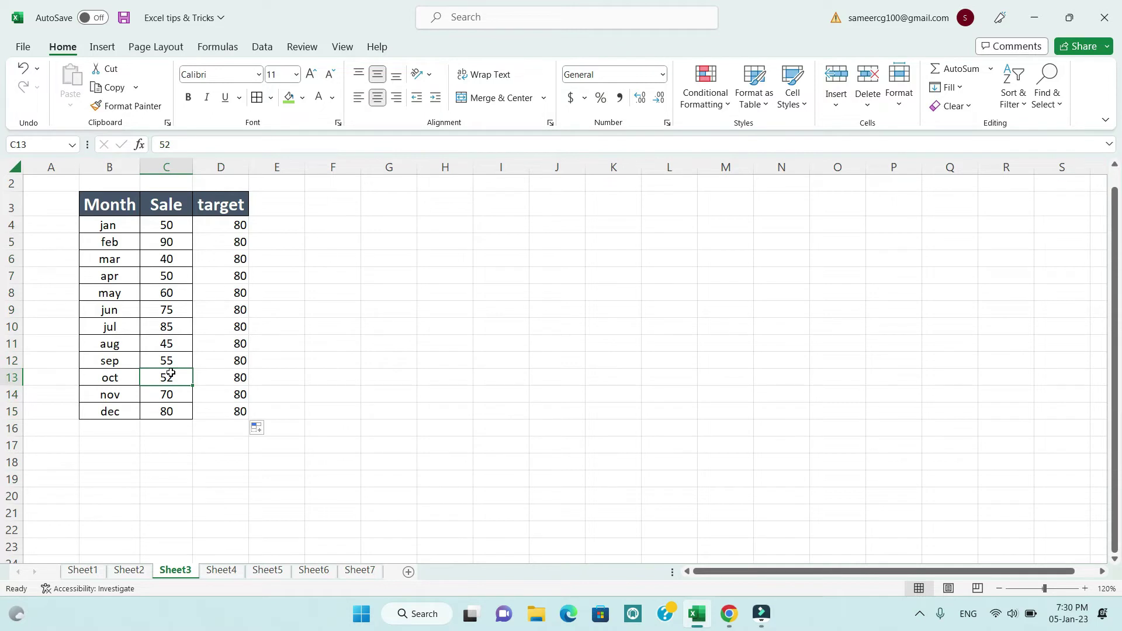
{"action": "key", "text": "ctrl+a"}
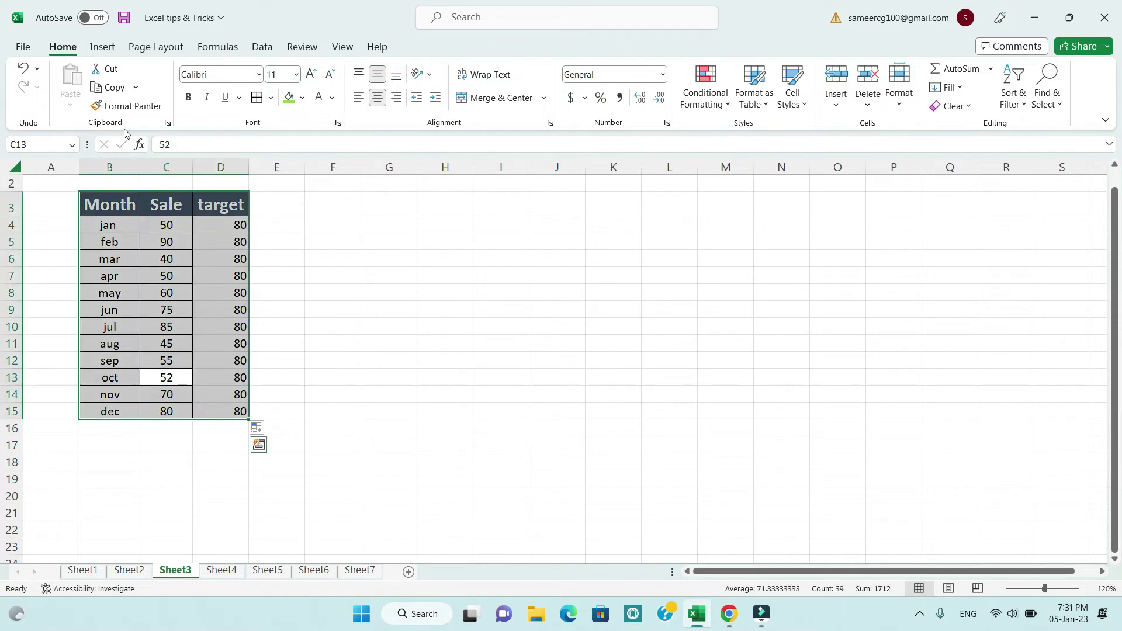
{"action": "left_click", "coordinate": [102, 48]}
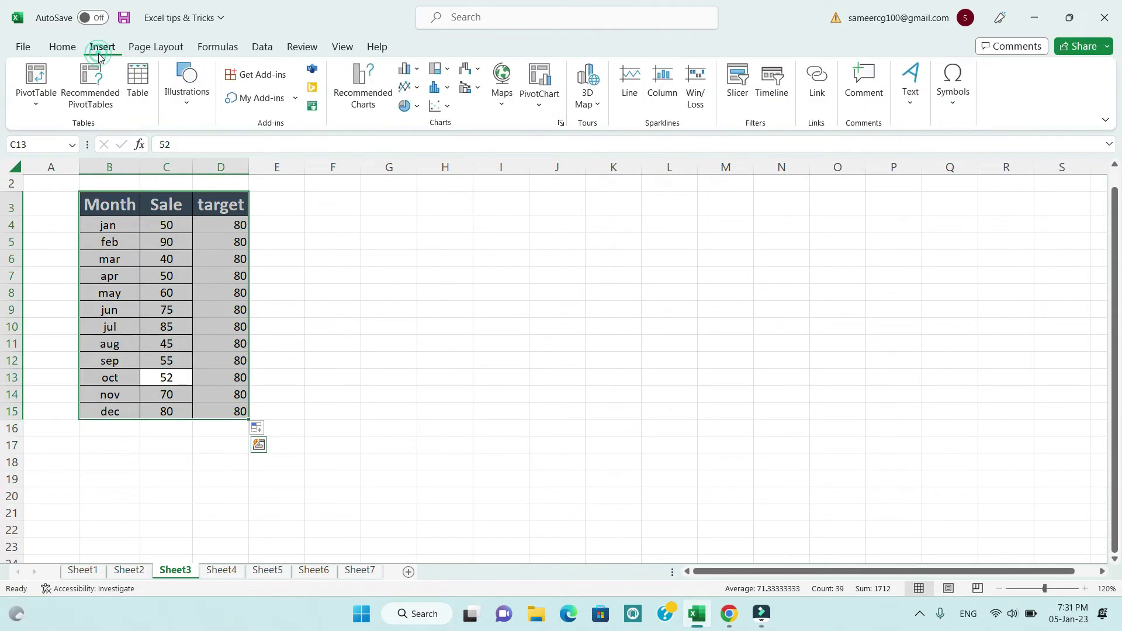
{"action": "left_click", "coordinate": [412, 75]}
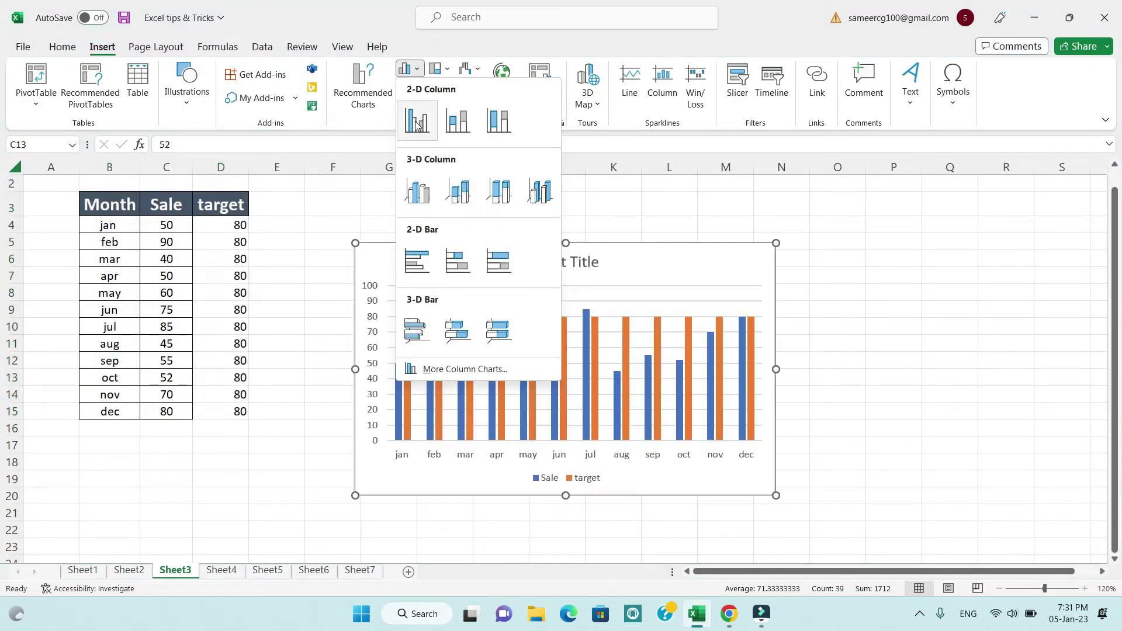
{"action": "left_click", "coordinate": [416, 124]}
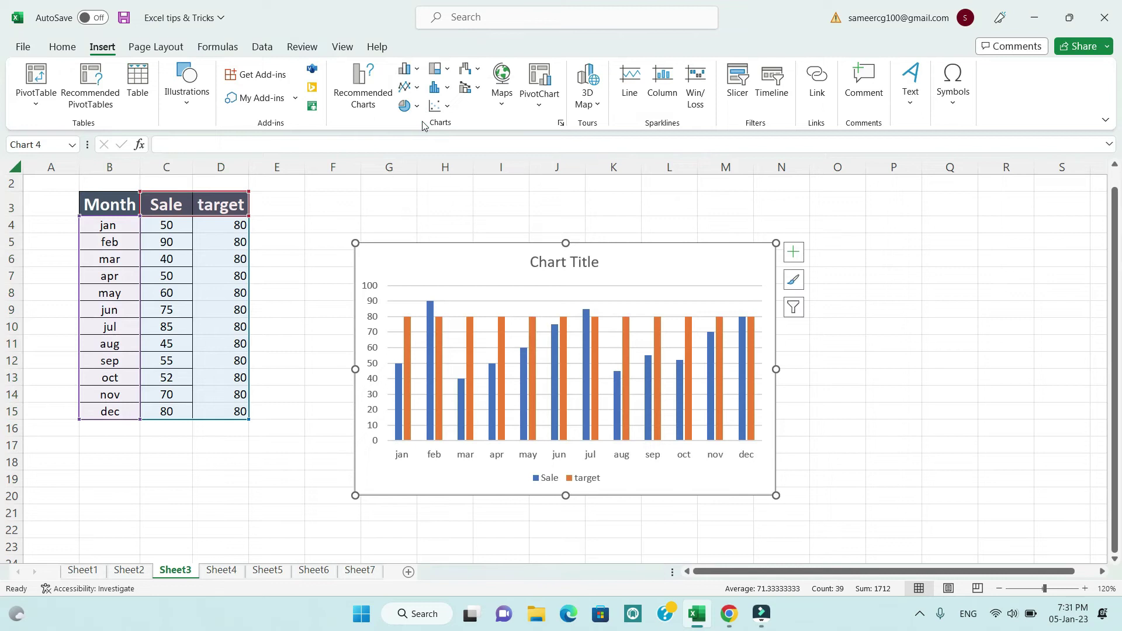
{"action": "left_click_drag", "start_coordinate": [611, 262], "coordinate": [551, 206]}
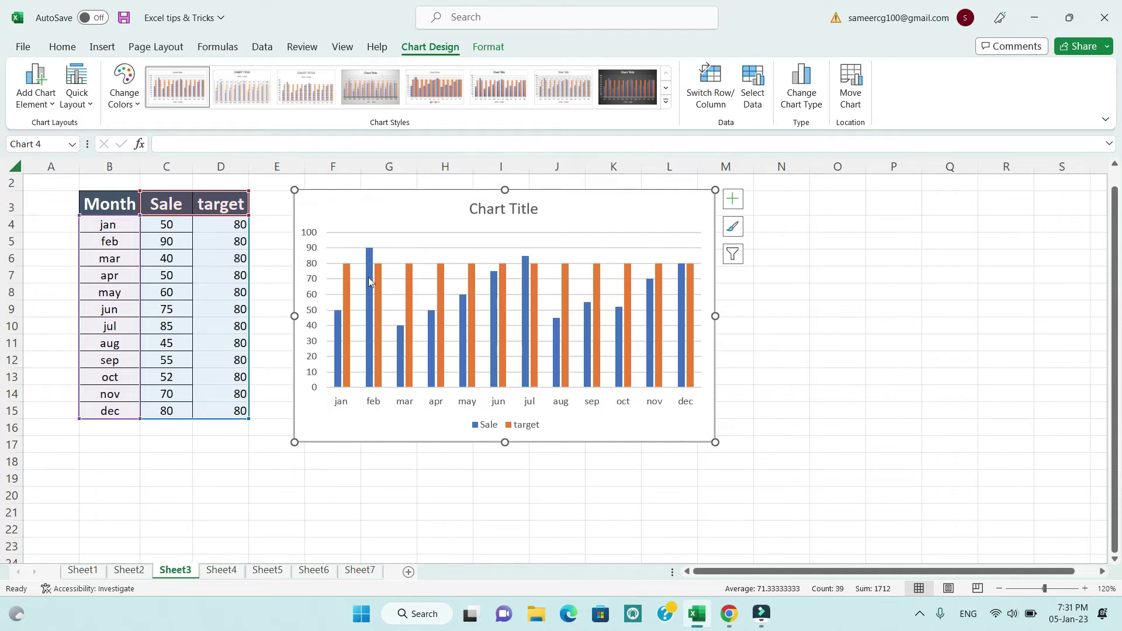
Change the chart type of the target series to Line with Markers, leaving Sale as Clustered Column.
{"action": "left_click", "coordinate": [347, 280]}
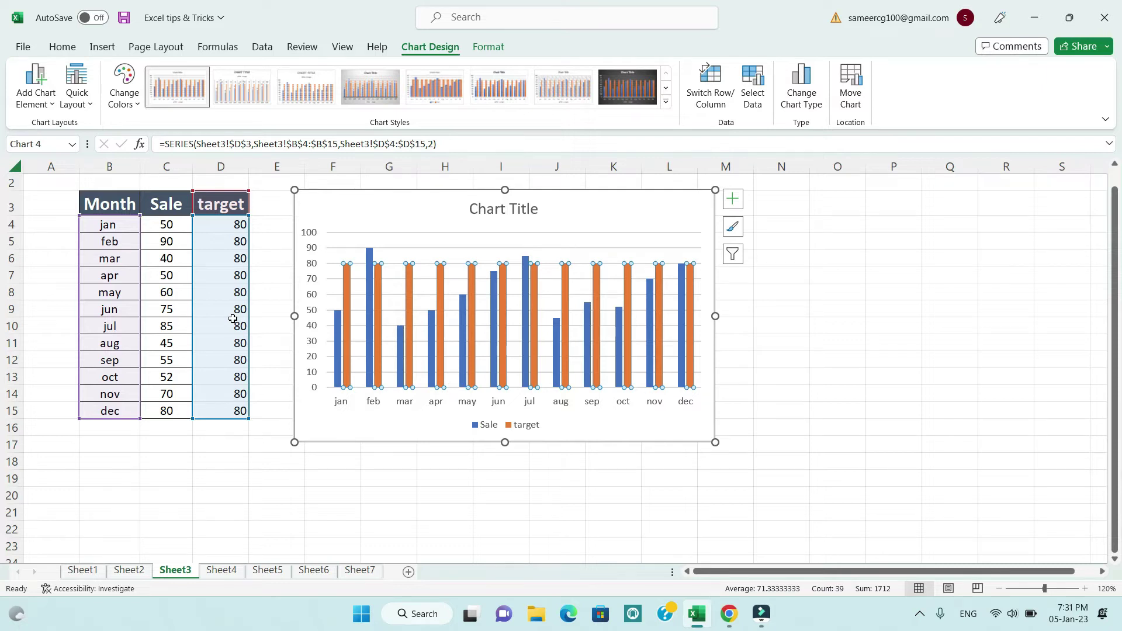
{"action": "key", "text": "Escape"}
{"action": "left_click", "coordinate": [346, 288]}
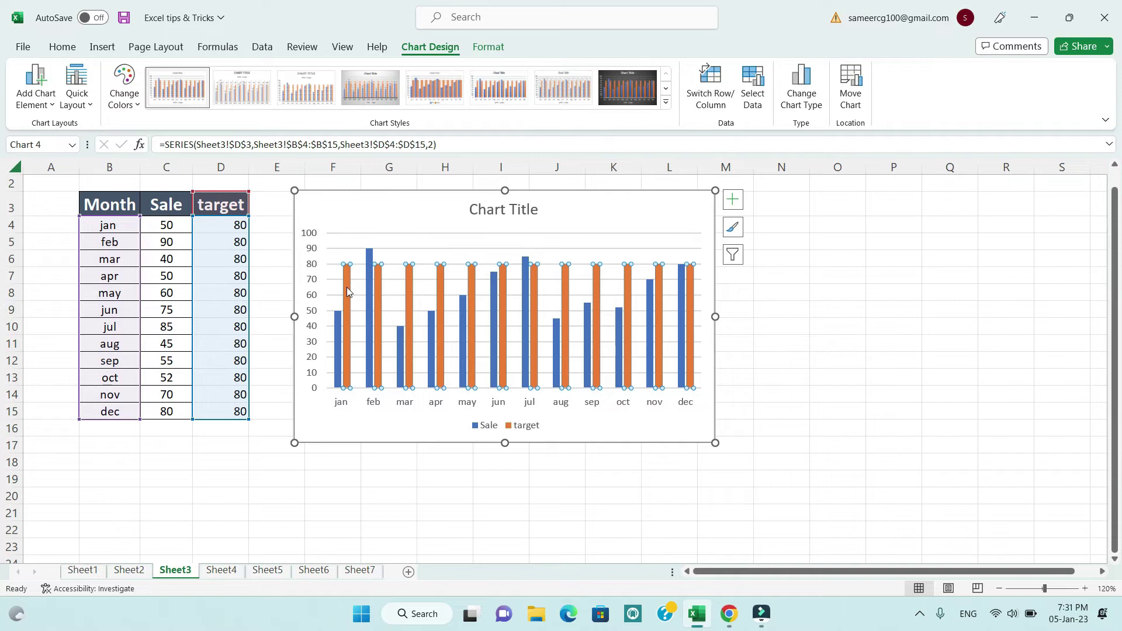
{"action": "right_click", "coordinate": [347, 290]}
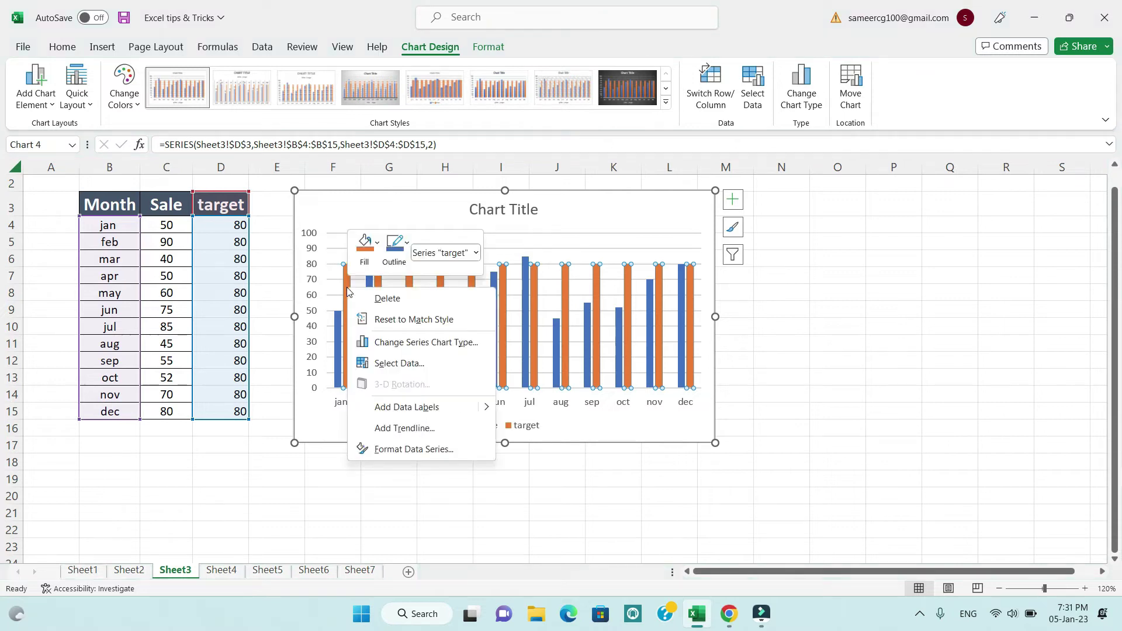
{"action": "left_click", "coordinate": [398, 345]}
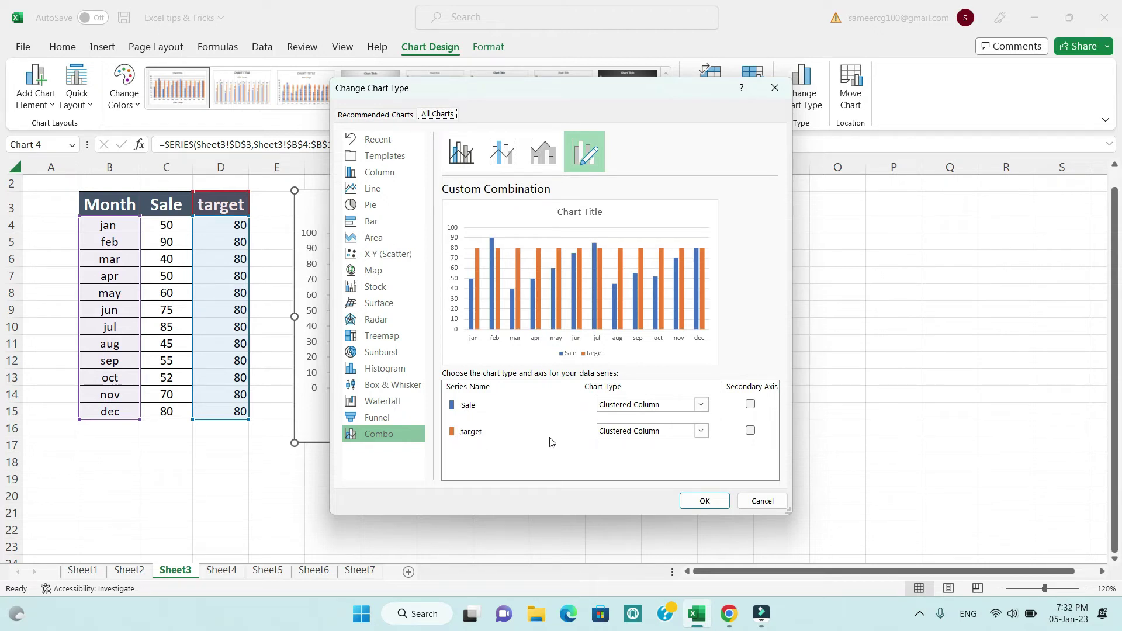
{"action": "left_click", "coordinate": [653, 435]}
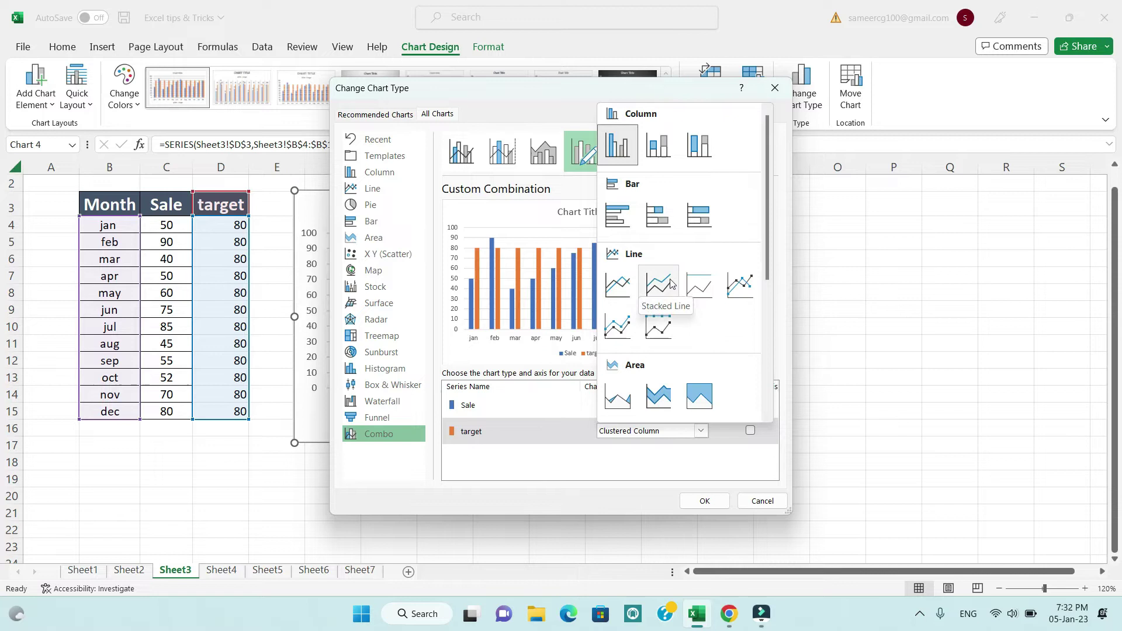
{"action": "left_click", "coordinate": [738, 286]}
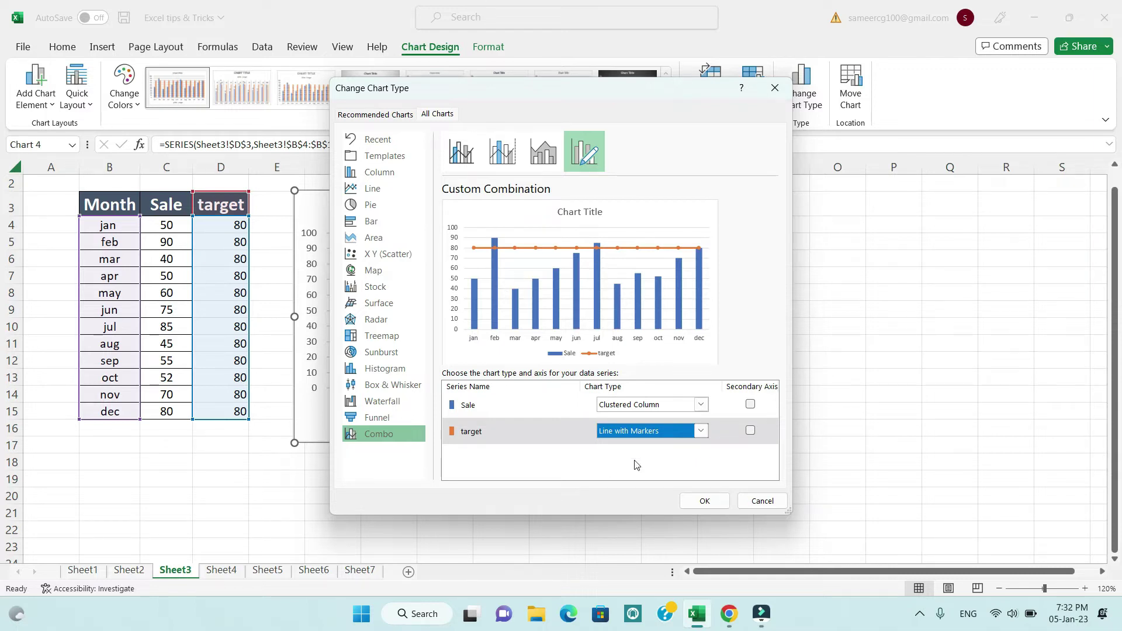
{"action": "left_click", "coordinate": [702, 503]}
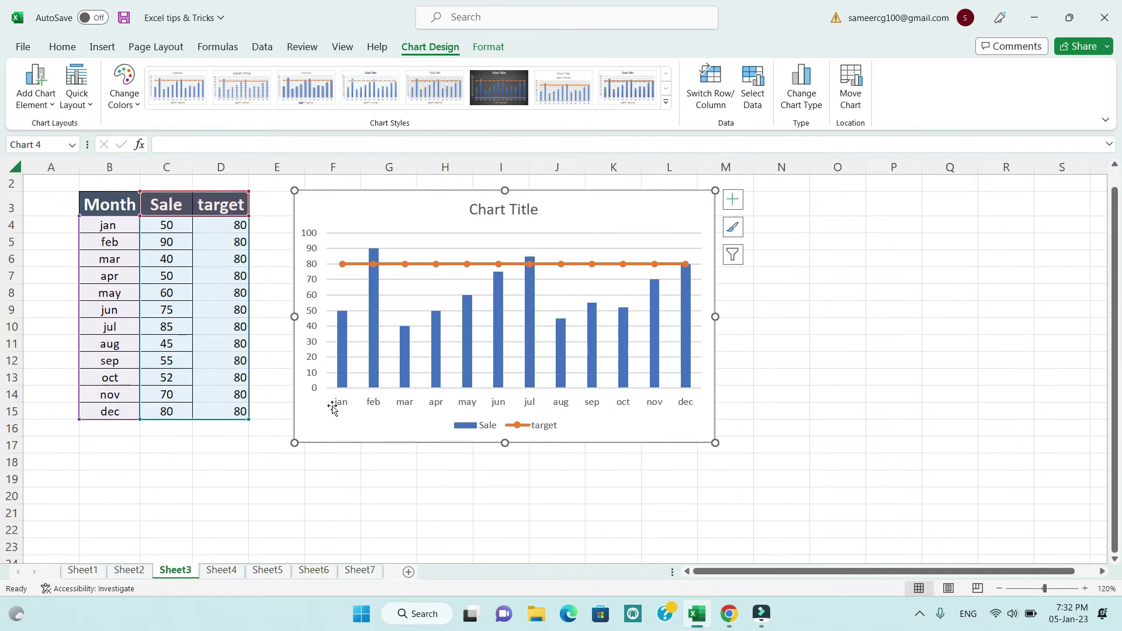
Set the feb target in D5 to 100 and the apr target in D7 to 120.
{"action": "left_click", "coordinate": [242, 242]}
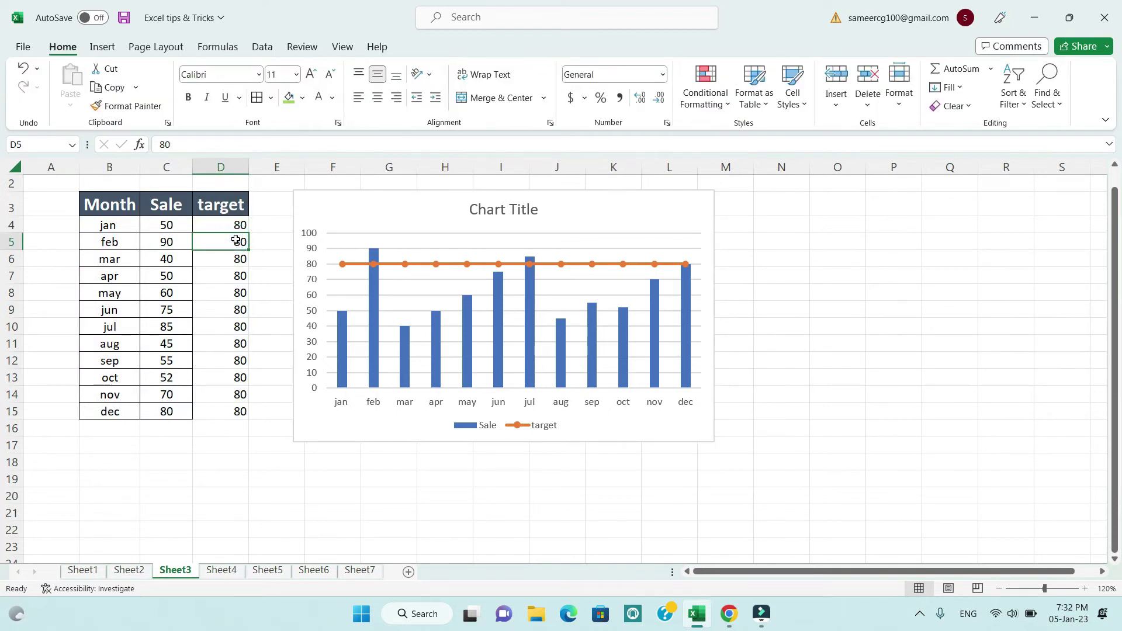
{"action": "type", "text": "100"}
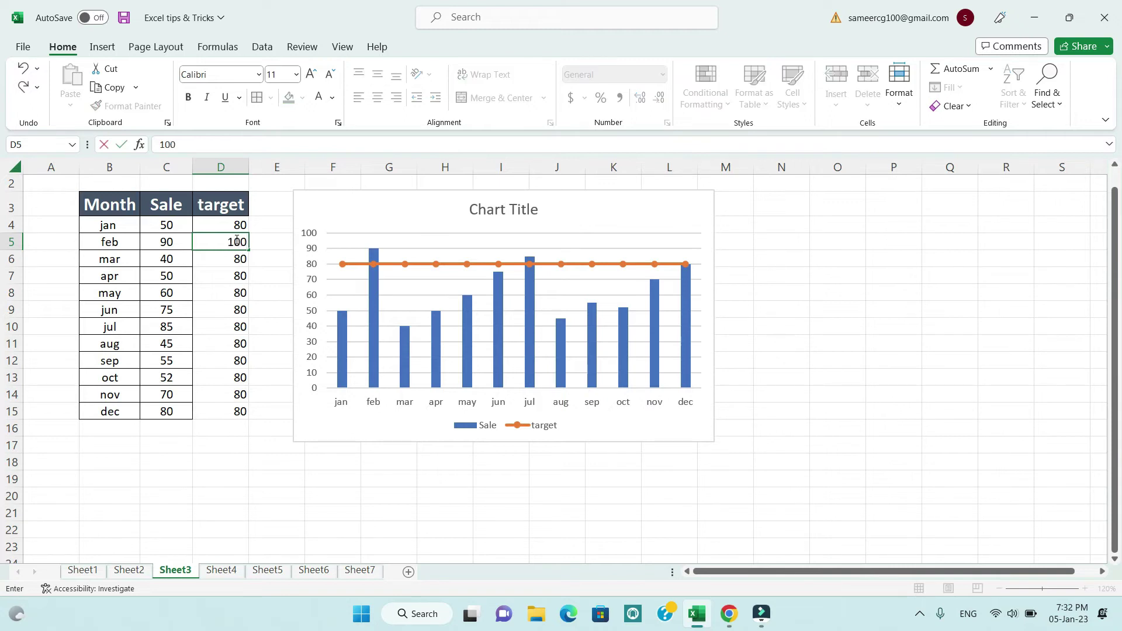
{"action": "key", "text": "Return"}
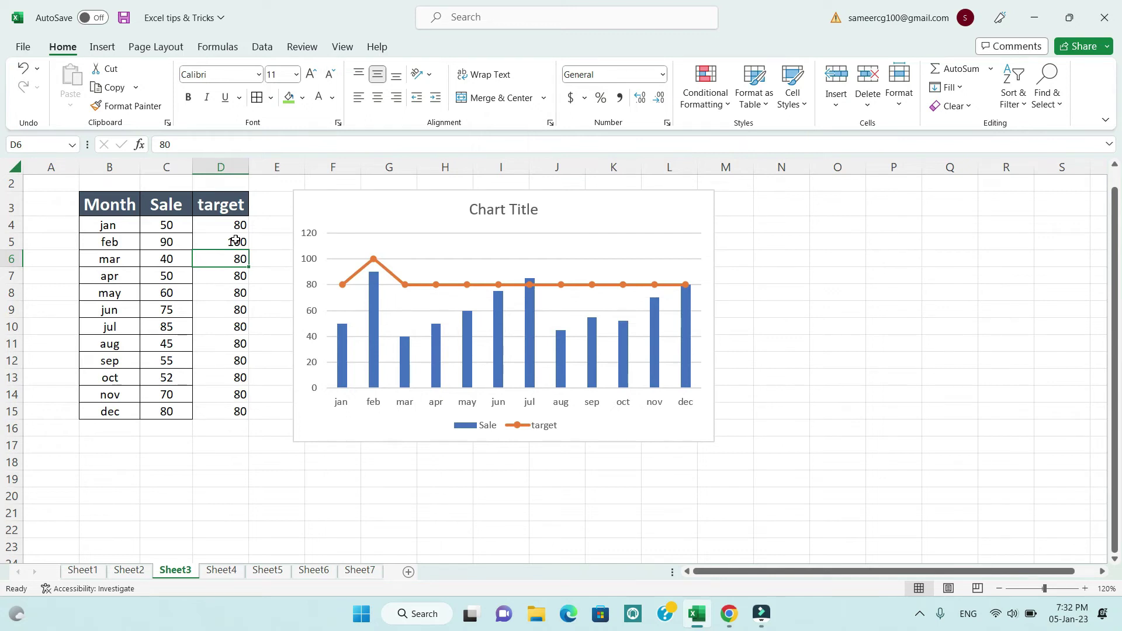
{"action": "left_click", "coordinate": [241, 275]}
{"action": "type", "text": "1"}
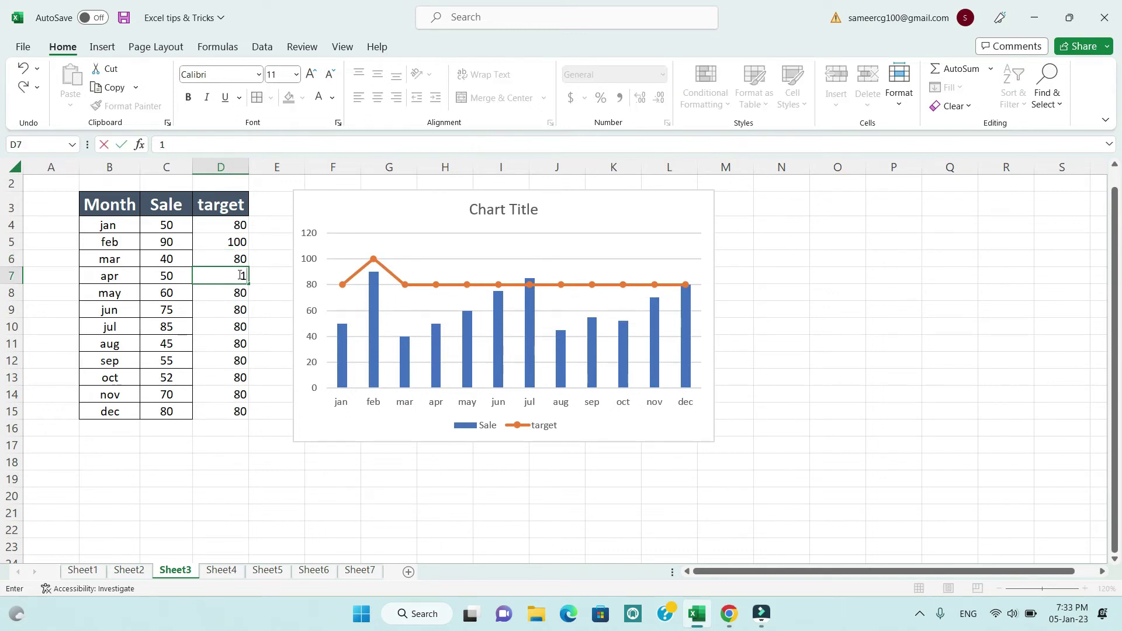
{"action": "type", "text": "20"}
{"action": "key", "text": "Return"}
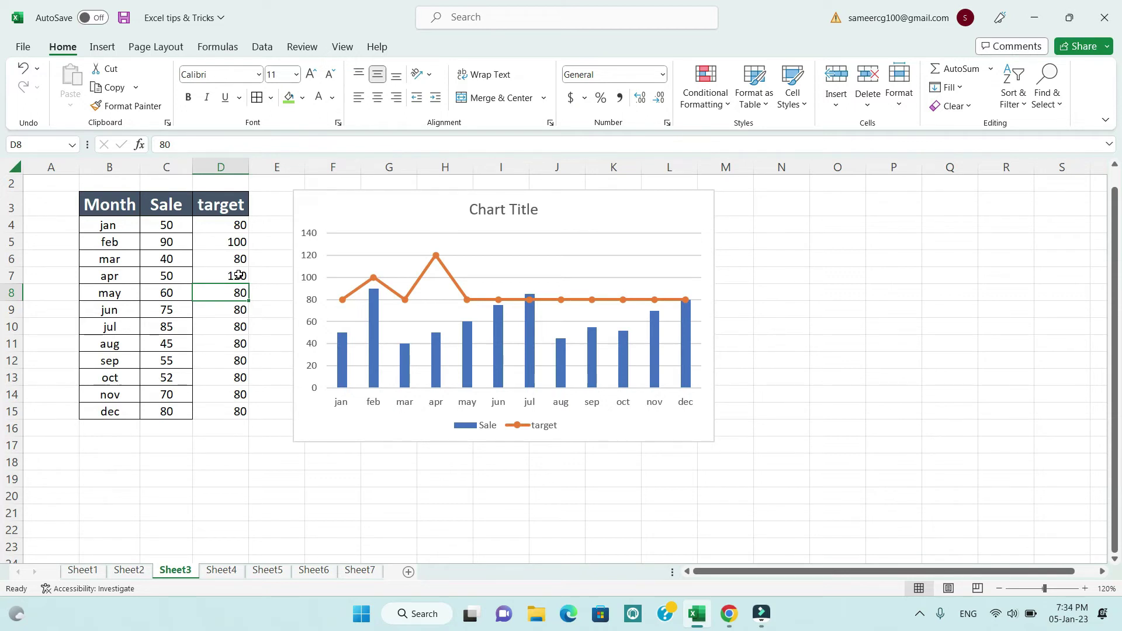
Go to Sheet4 and select the whole Month and Sale table.
{"action": "key", "text": "ctrl+Page_Down"}
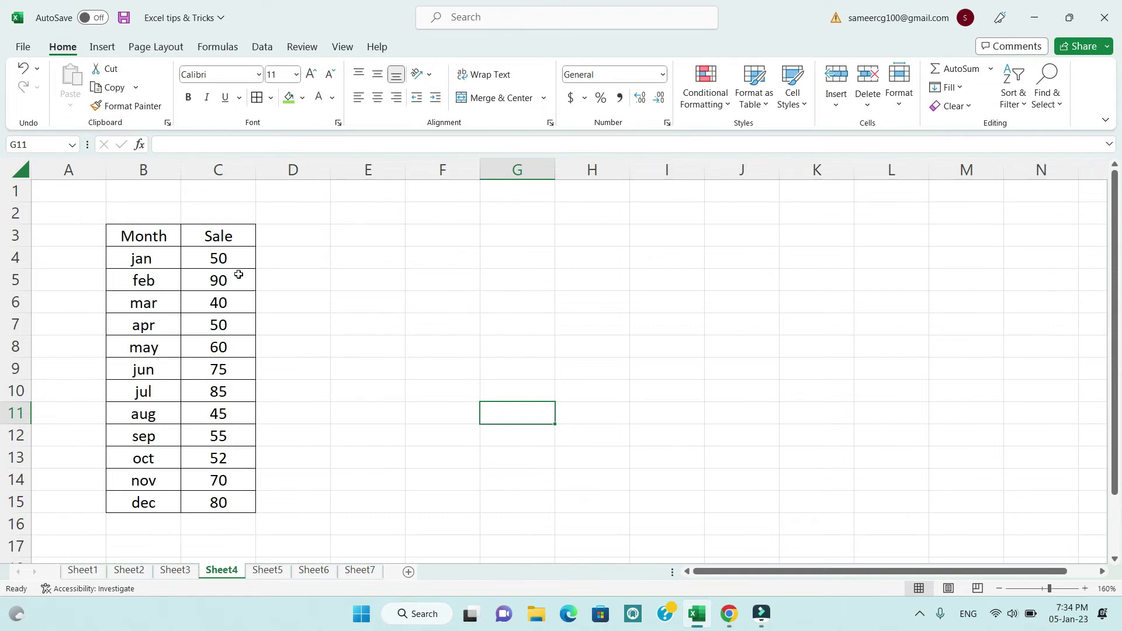
{"action": "left_click", "coordinate": [239, 275]}
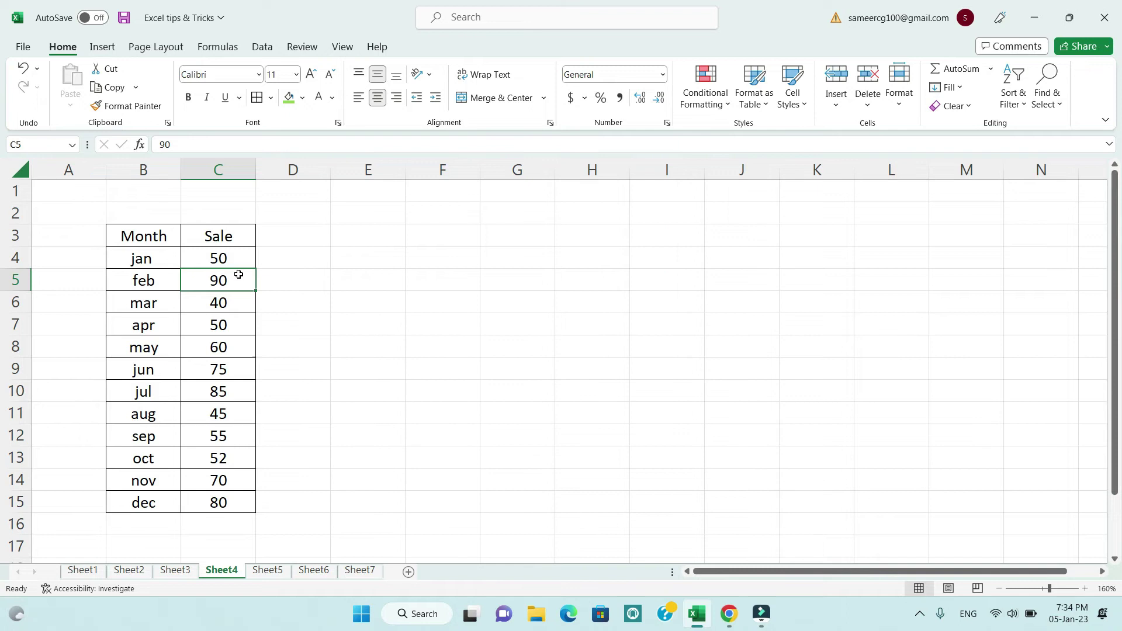
{"action": "left_click", "coordinate": [225, 261]}
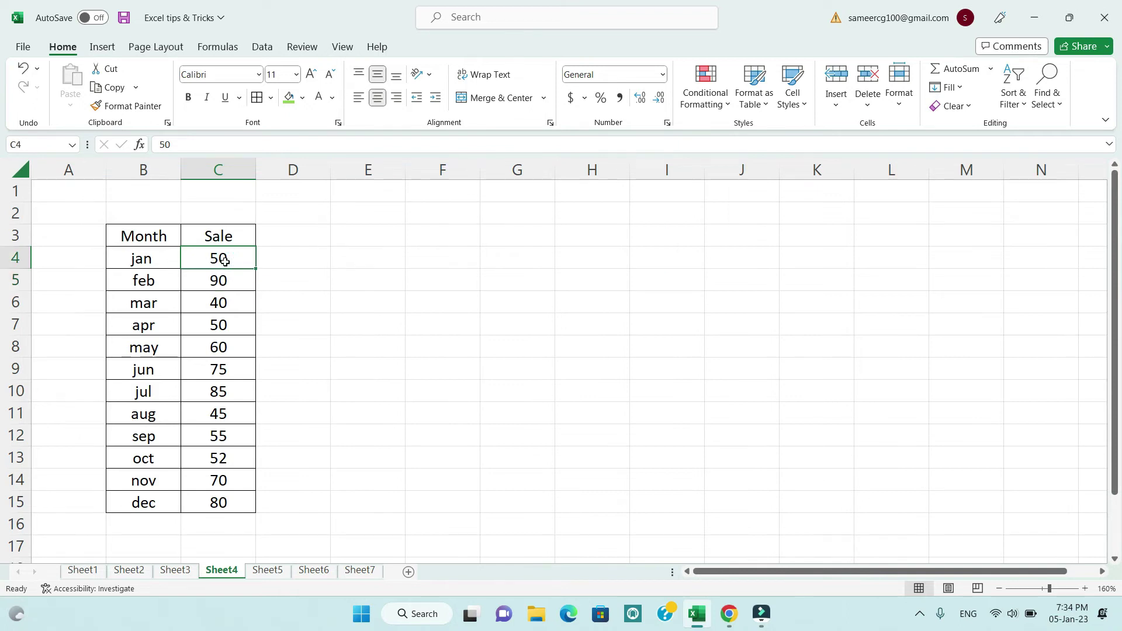
{"action": "key", "text": "ctrl+a"}
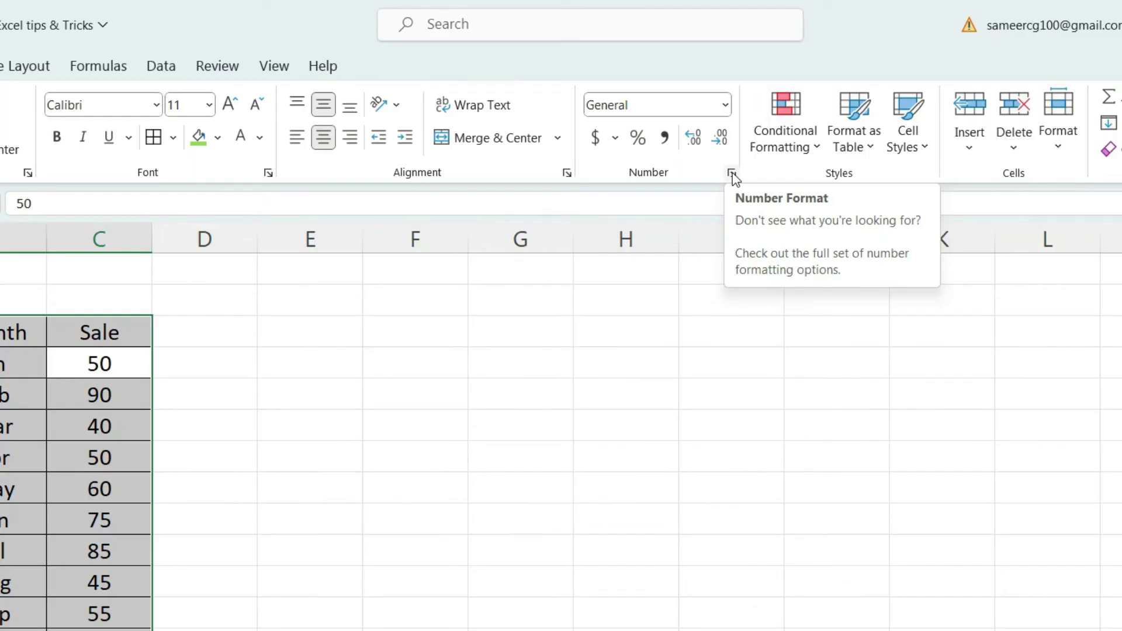
Apply the custom number format ;; to the selected table to hide its sale numbers.
{"action": "left_click", "coordinate": [732, 174]}
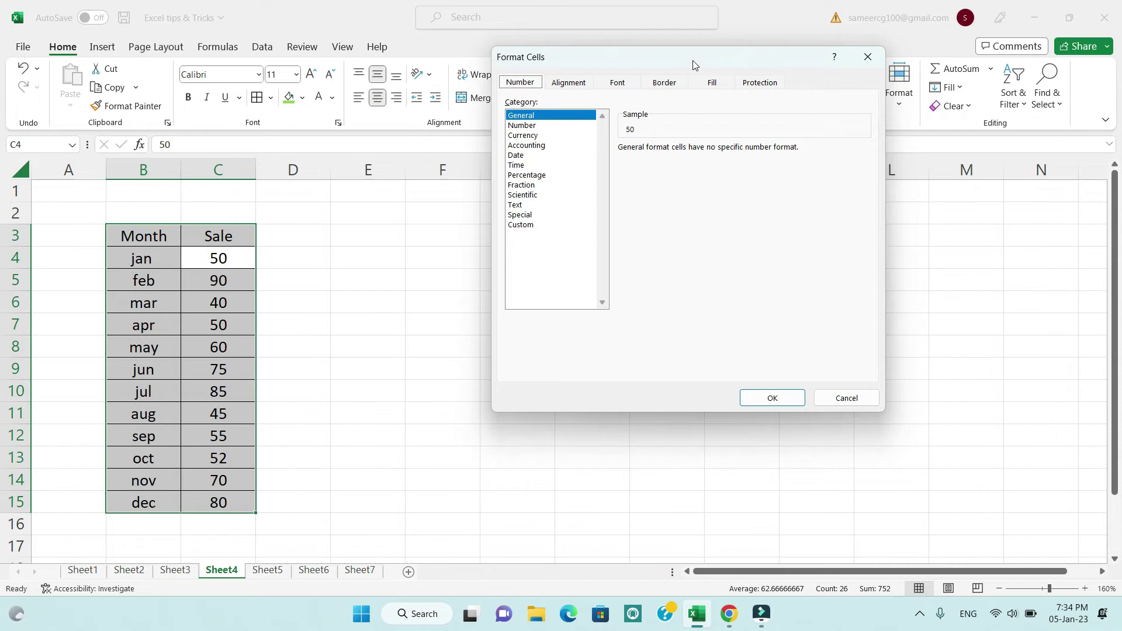
{"action": "left_click_drag", "start_coordinate": [694, 63], "coordinate": [562, 145]}
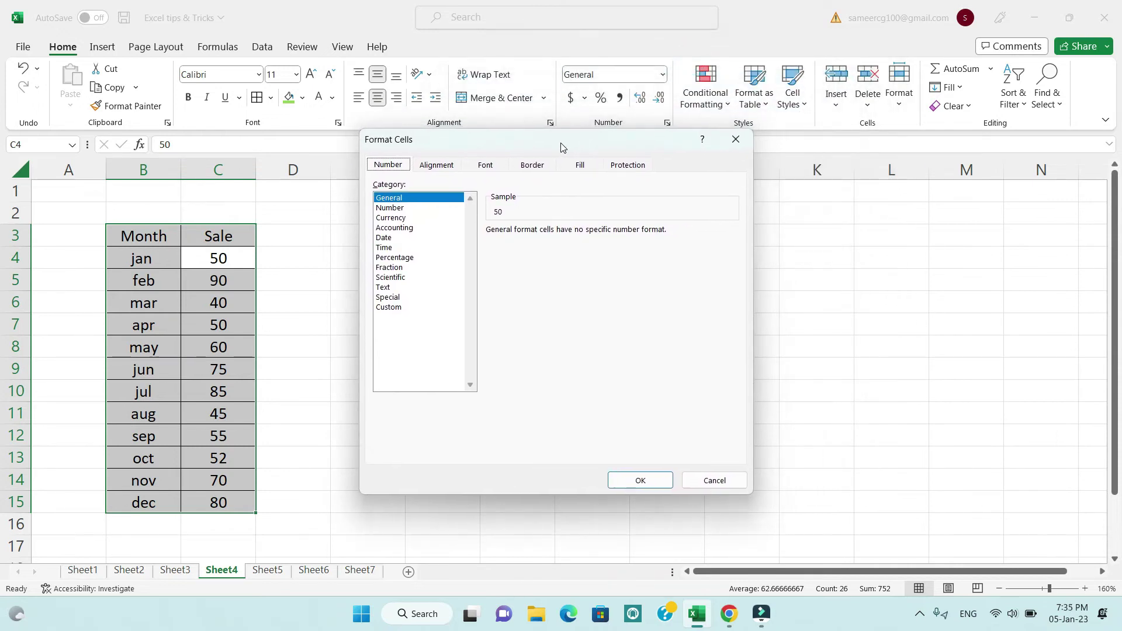
{"action": "left_click", "coordinate": [392, 307]}
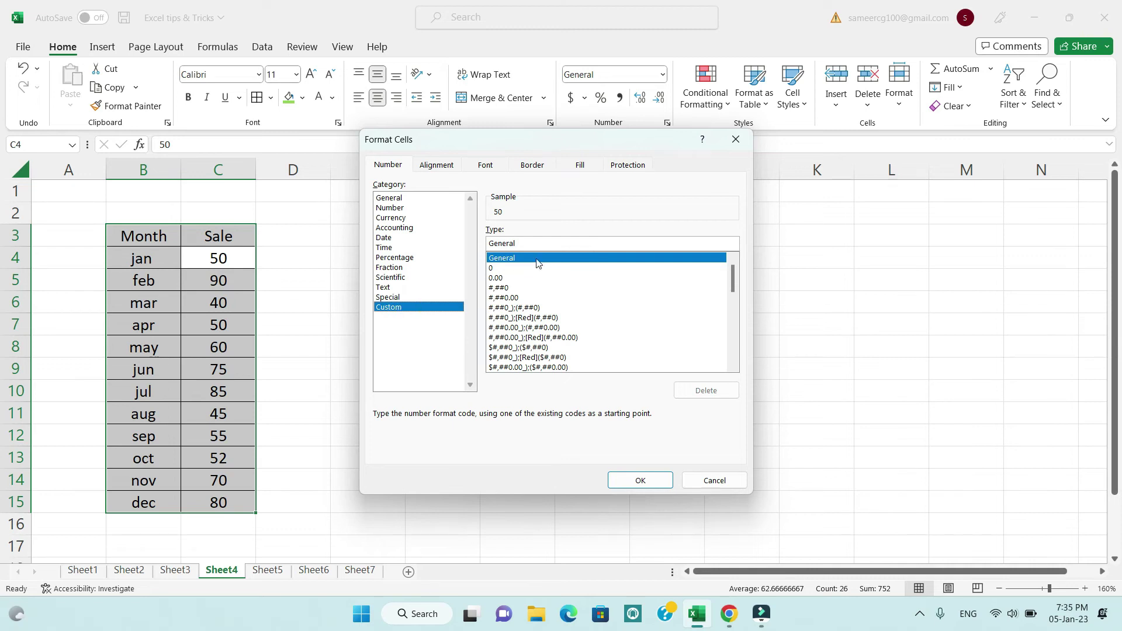
{"action": "left_click", "coordinate": [526, 247]}
{"action": "key", "text": "BackSpace"}
{"action": "key", "text": "BackSpace"}
{"action": "key", "text": "BackSpace"}
{"action": "key", "text": "BackSpace"}
{"action": "key", "text": "BackSpace"}
{"action": "key", "text": "BackSpace"}
{"action": "key", "text": "BackSpace"}
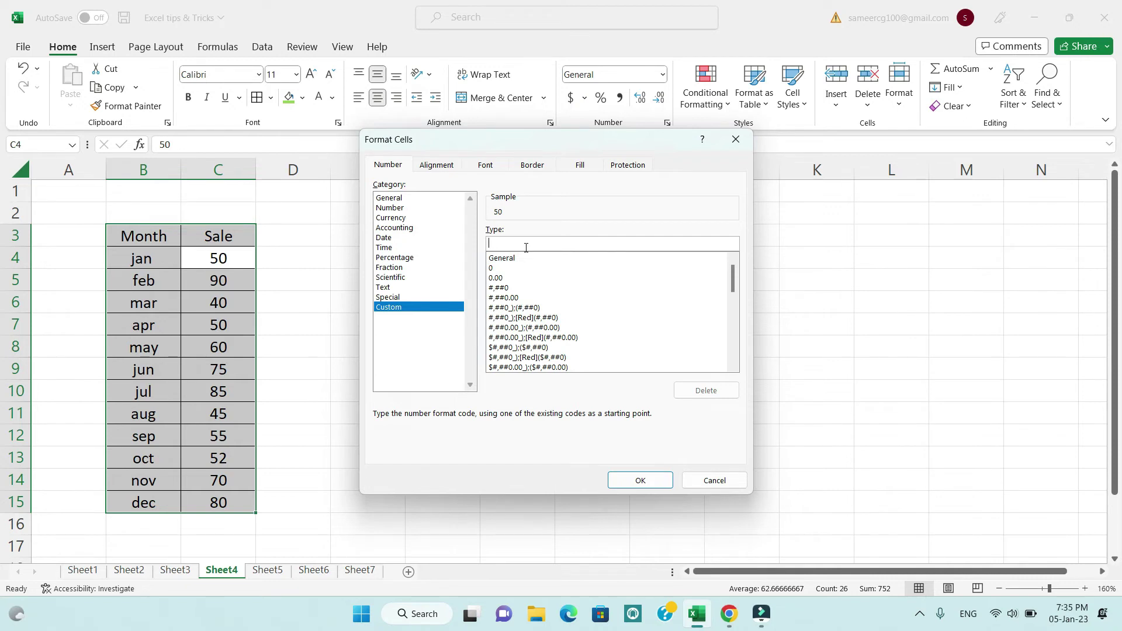
{"action": "type", "text": ";;"}
{"action": "left_click", "coordinate": [612, 479]}
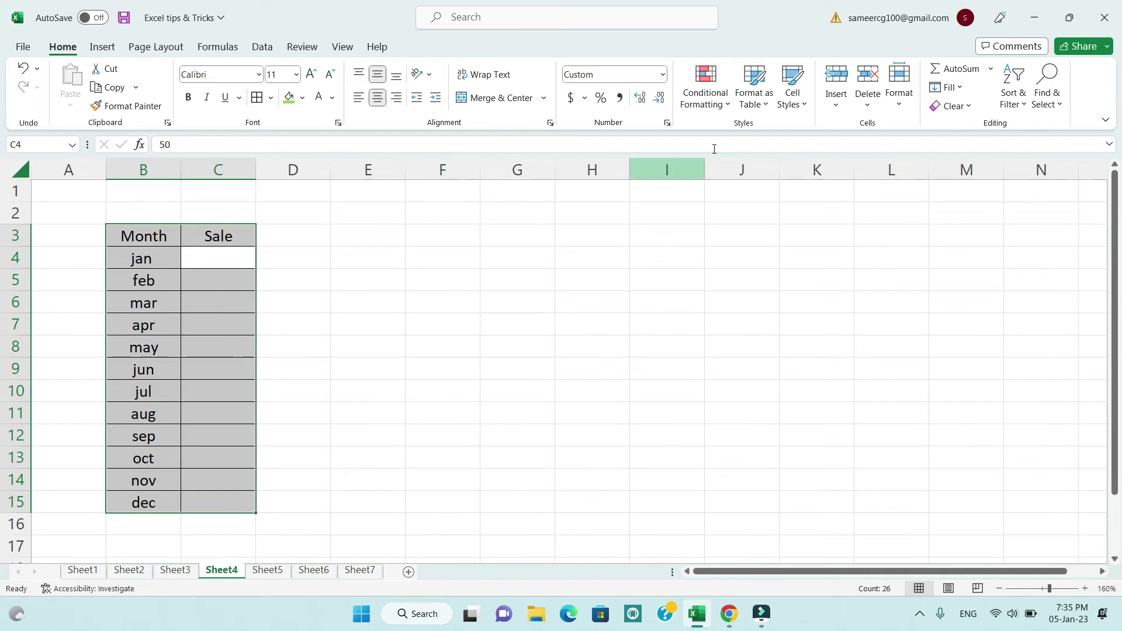
Apply the custom number format #;;; to the selected Month and Sale table, and undo both custom format changes.
{"action": "left_click", "coordinate": [666, 123]}
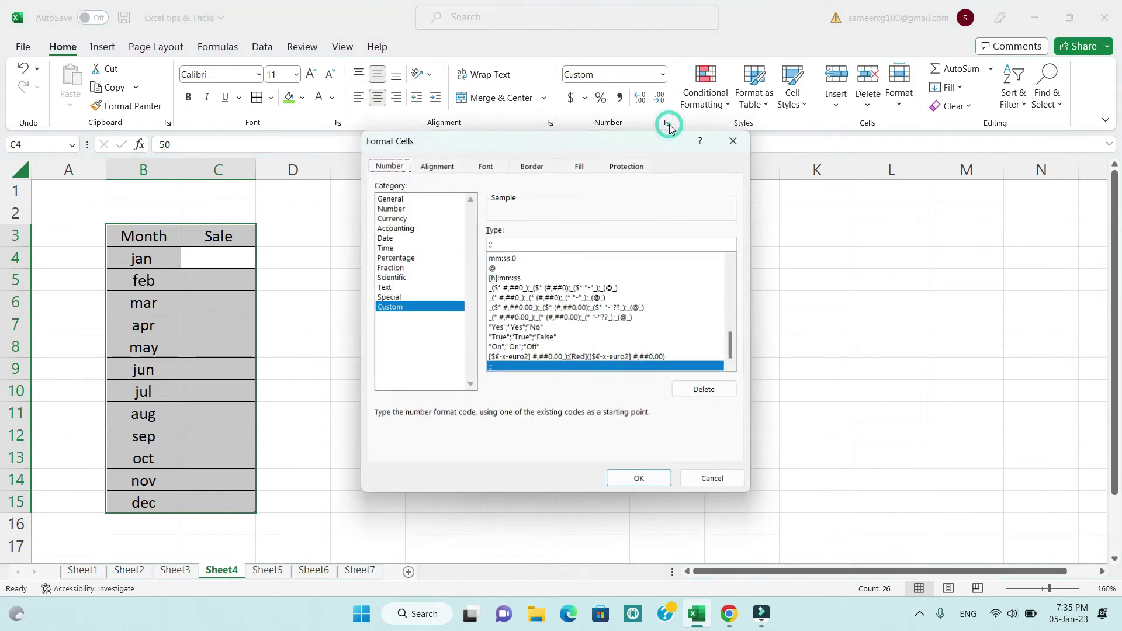
{"action": "left_click", "coordinate": [406, 313]}
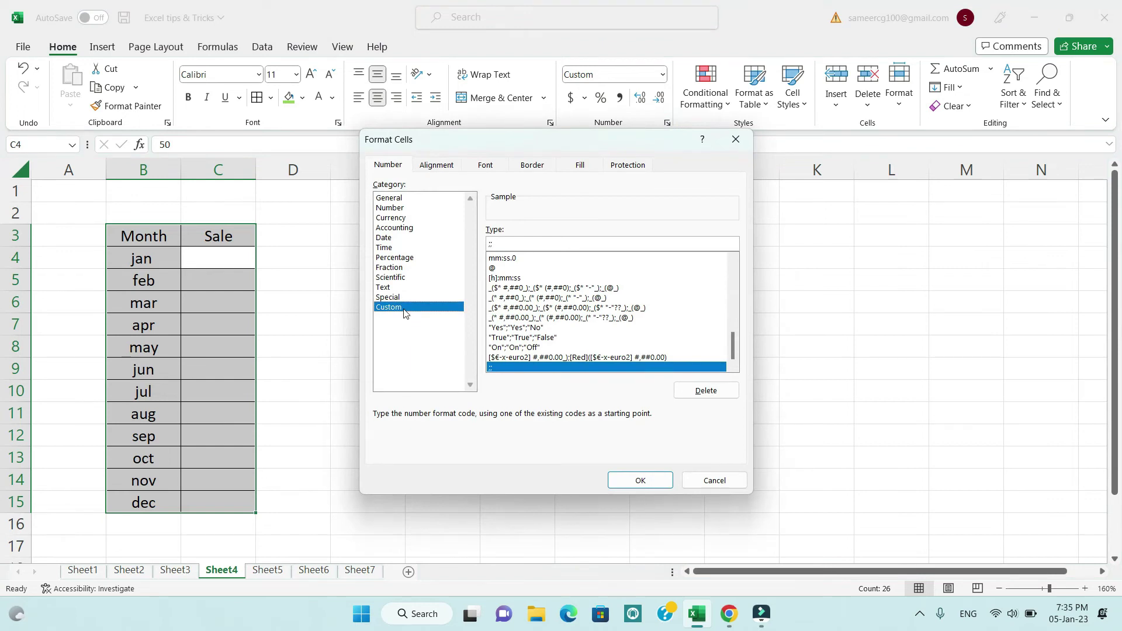
{"action": "left_click", "coordinate": [510, 246]}
{"action": "key", "text": "BackSpace"}
{"action": "key", "text": "BackSpace"}
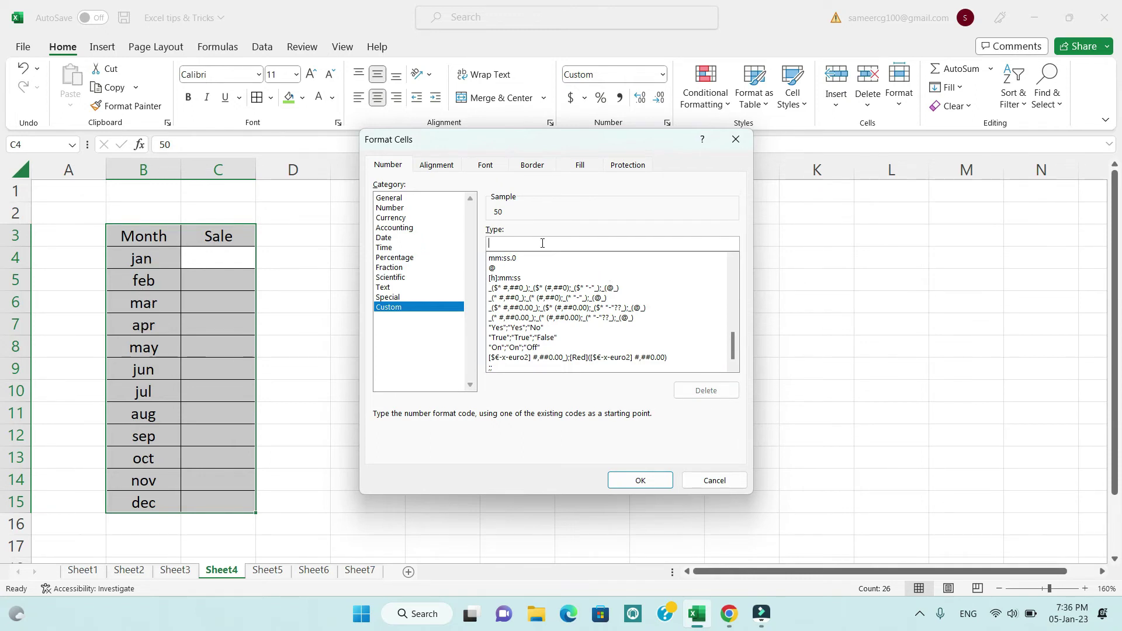
{"action": "type", "text": "#;;;"}
{"action": "left_click", "coordinate": [620, 480]}
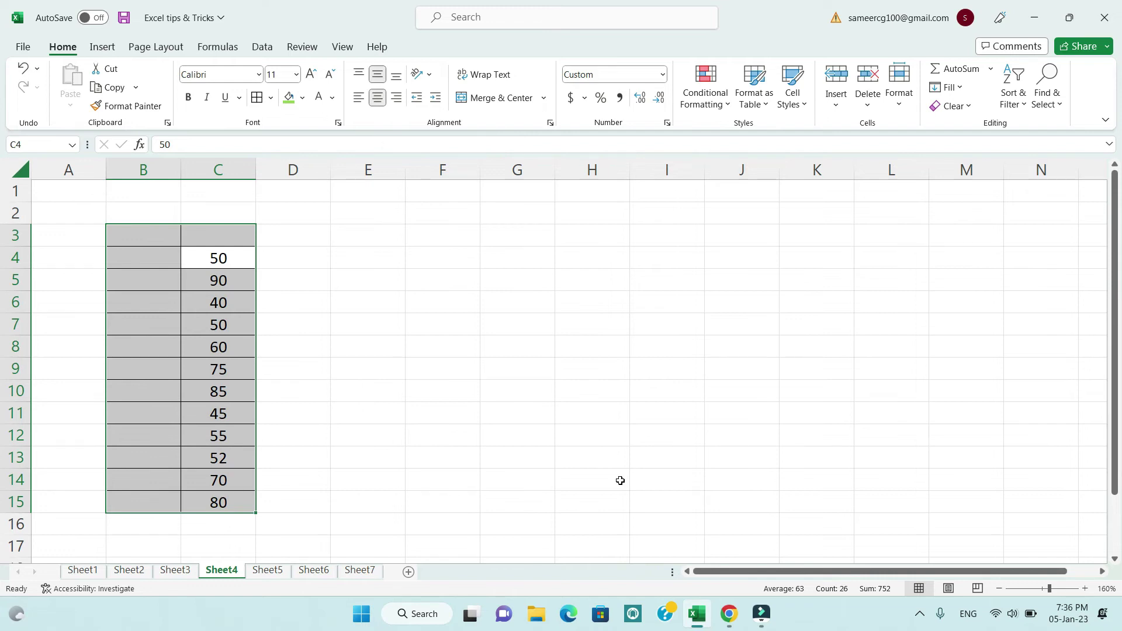
{"action": "key", "text": "ctrl+z"}
{"action": "key", "text": "ctrl+z"}
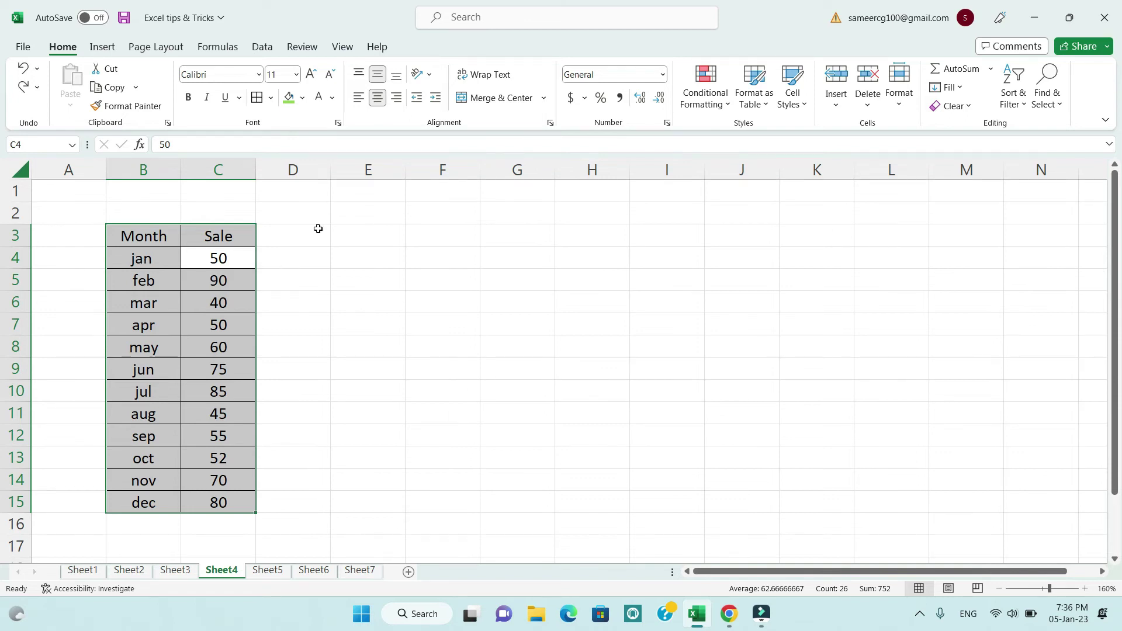
Apply the custom number format ;;; to the whole table to hide both text and numbers, and undo it.
{"action": "left_click", "coordinate": [670, 125]}
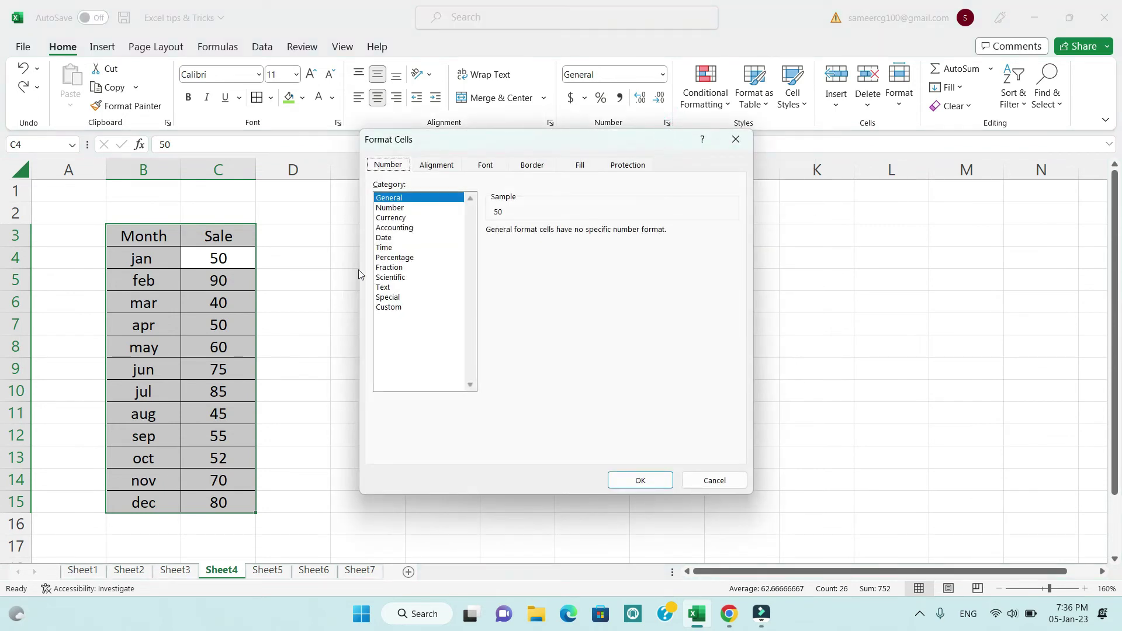
{"action": "left_click", "coordinate": [386, 308]}
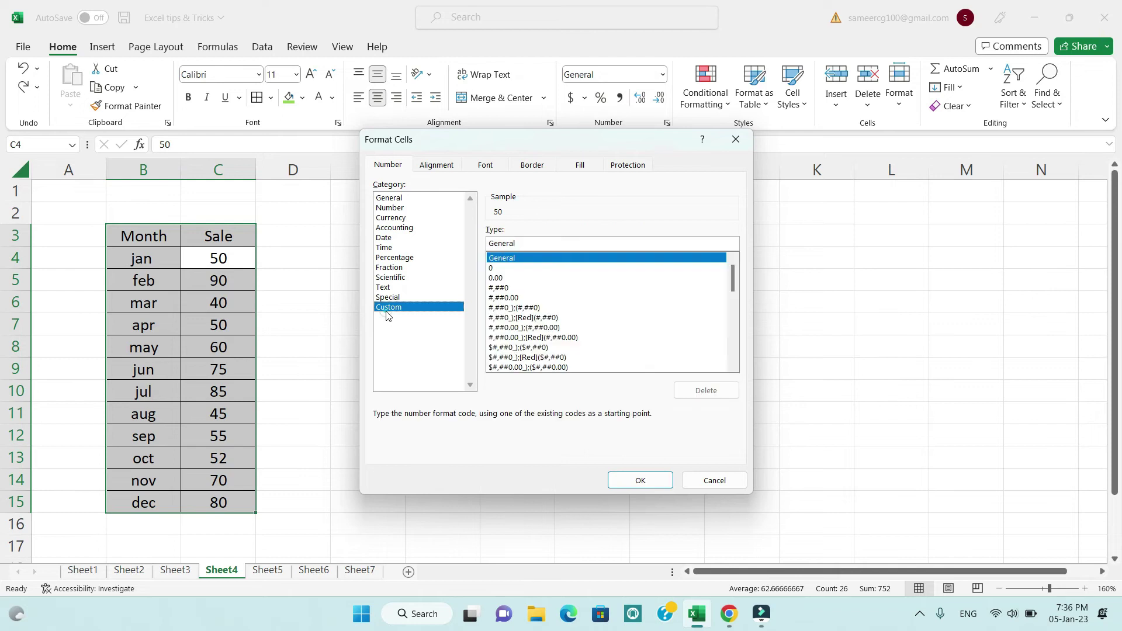
{"action": "left_click", "coordinate": [553, 242]}
{"action": "key", "text": "BackSpace"}
{"action": "key", "text": "BackSpace"}
{"action": "key", "text": "BackSpace"}
{"action": "key", "text": "BackSpace"}
{"action": "key", "text": "BackSpace"}
{"action": "key", "text": "BackSpace"}
{"action": "key", "text": "BackSpace"}
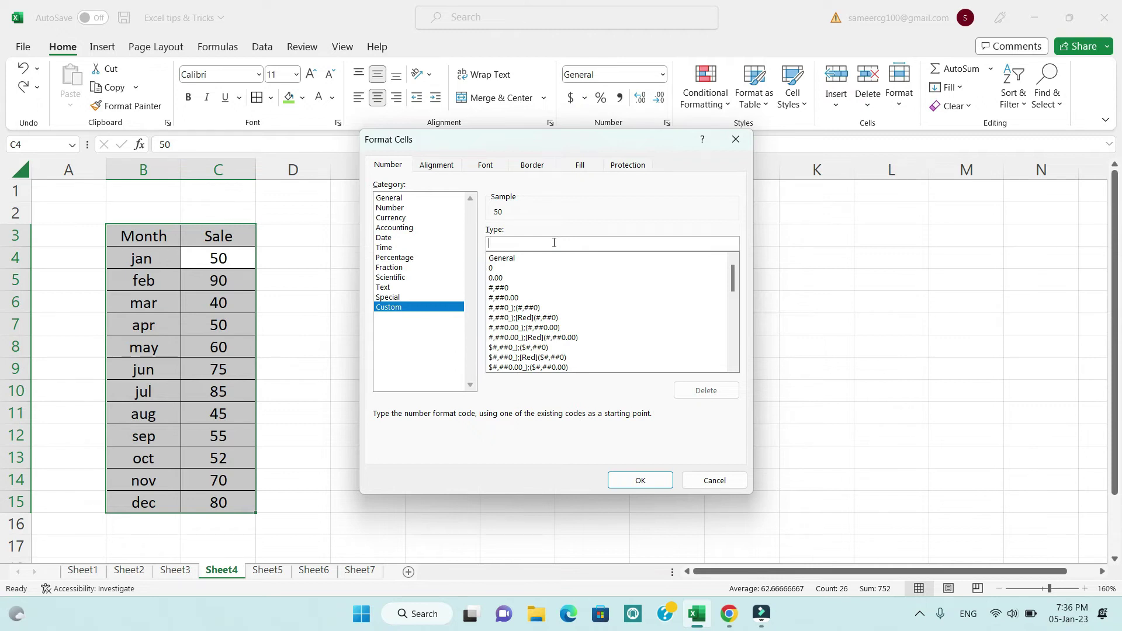
{"action": "type", "text": ";;;"}
{"action": "left_click", "coordinate": [629, 488]}
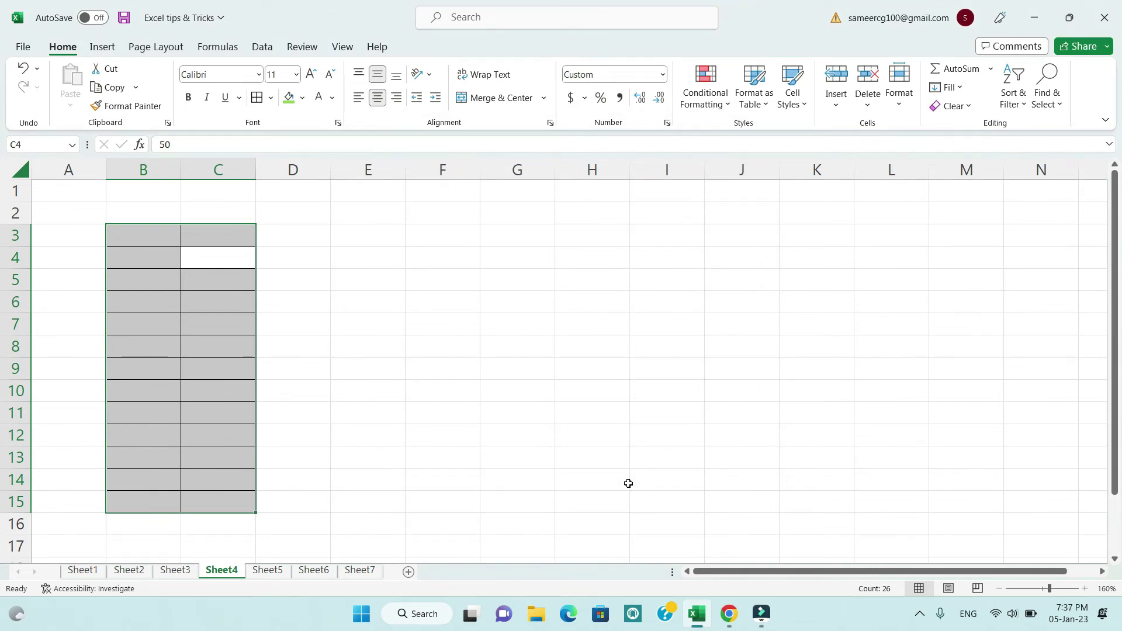
{"action": "key", "text": "ctrl+z"}
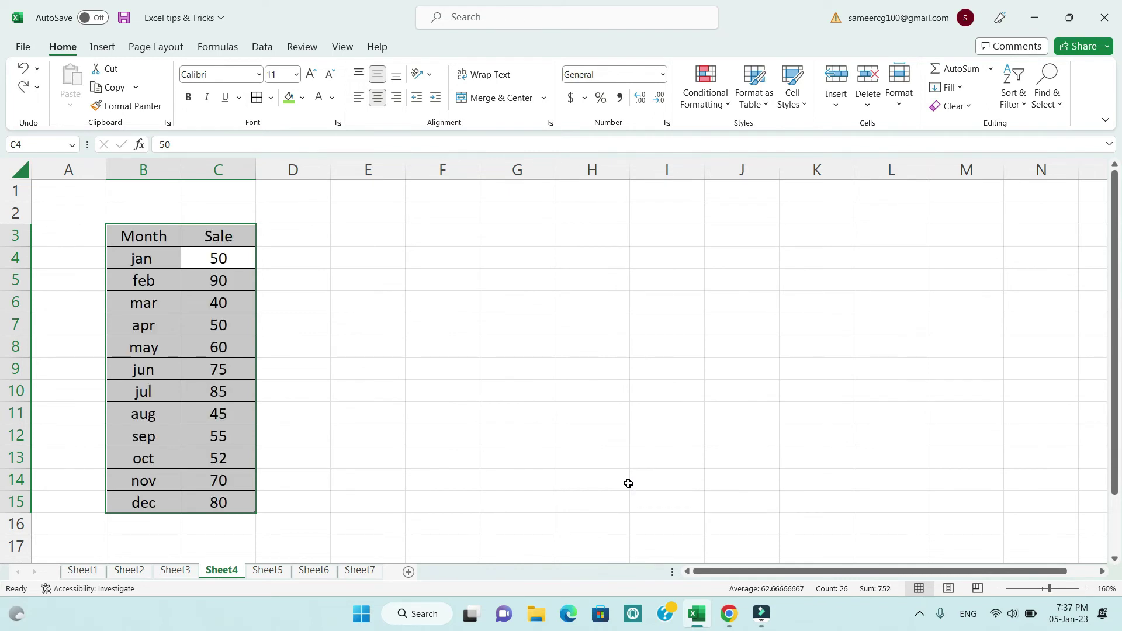
{"action": "left_click", "coordinate": [473, 386]}
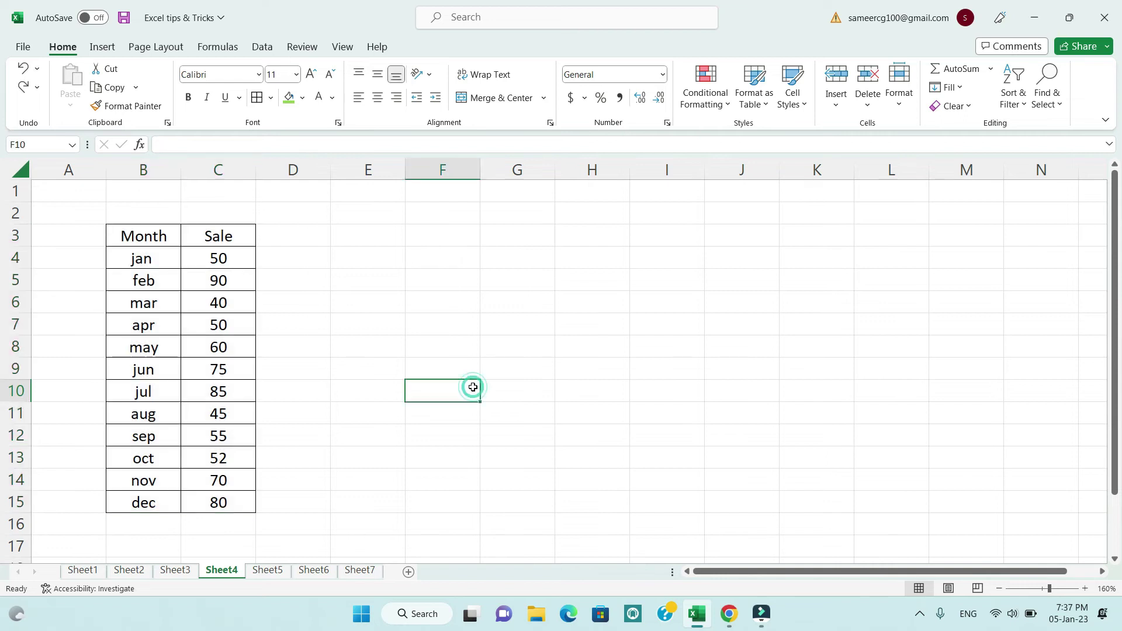
Go to Sheet5 and clear all data validation settings, including the input message, from cell A1.
{"action": "key", "text": "ctrl+Page_Down"}
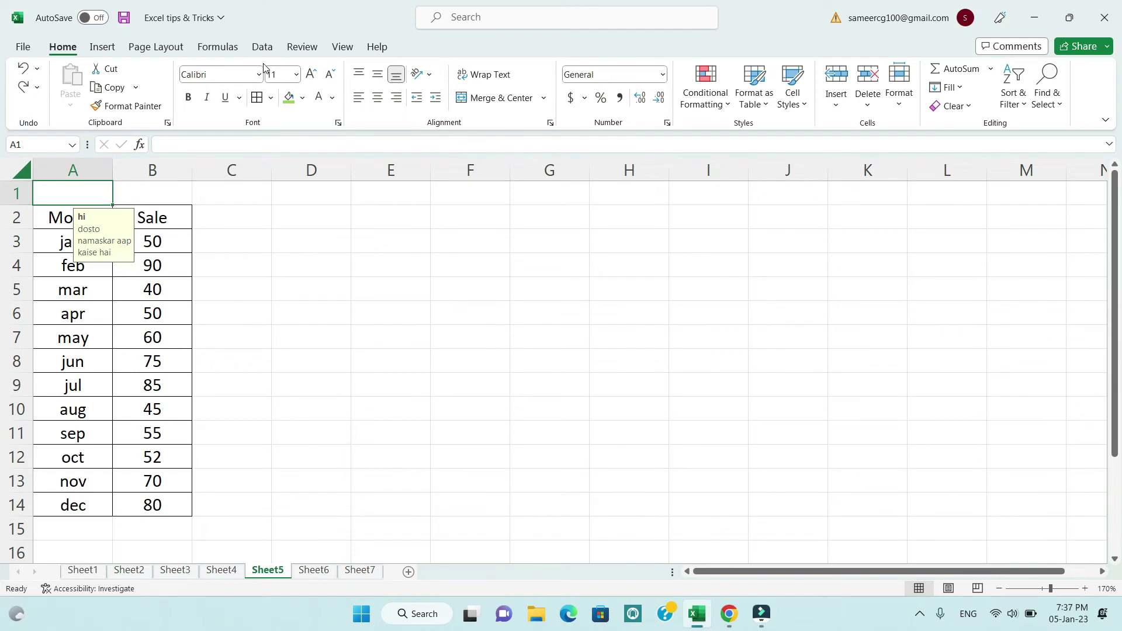
{"action": "left_click", "coordinate": [263, 49]}
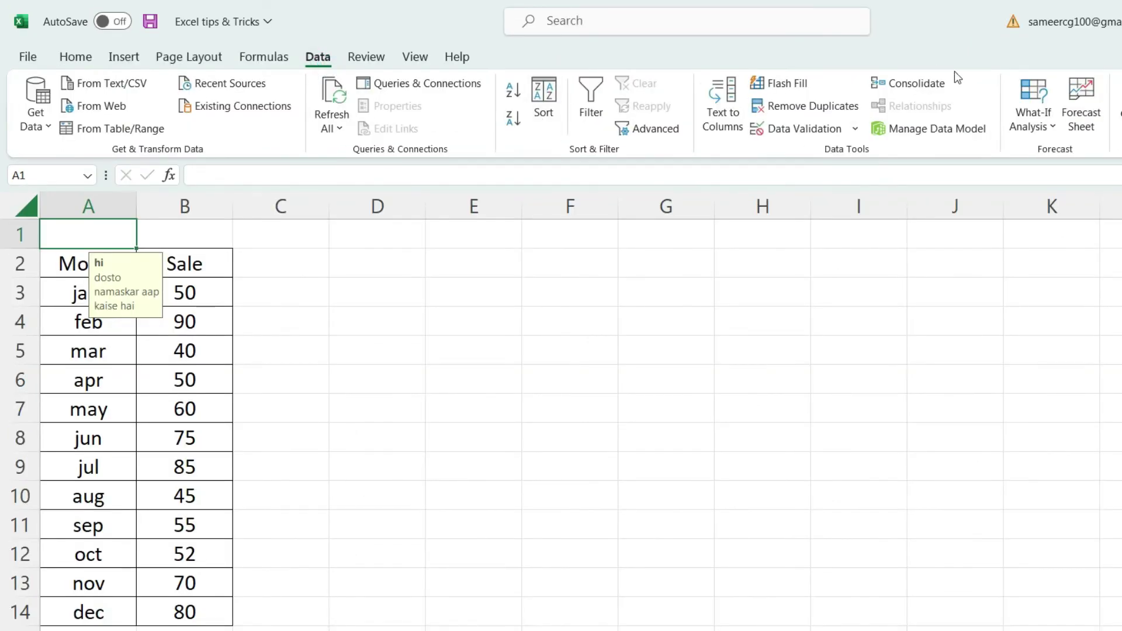
{"action": "left_click", "coordinate": [809, 132]}
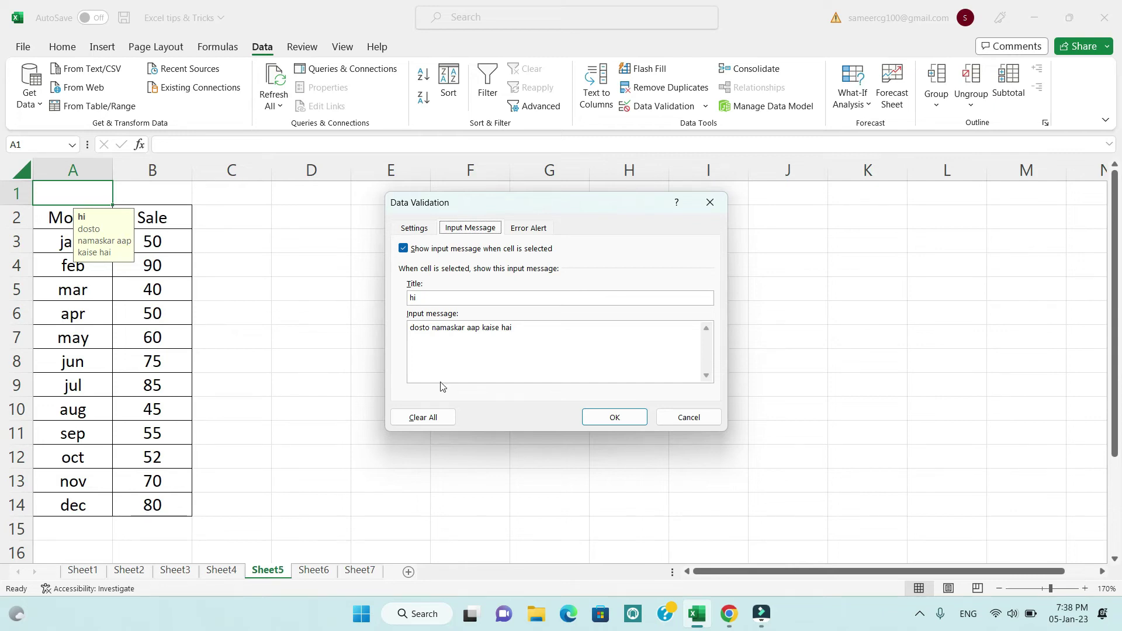
{"action": "left_click", "coordinate": [423, 417]}
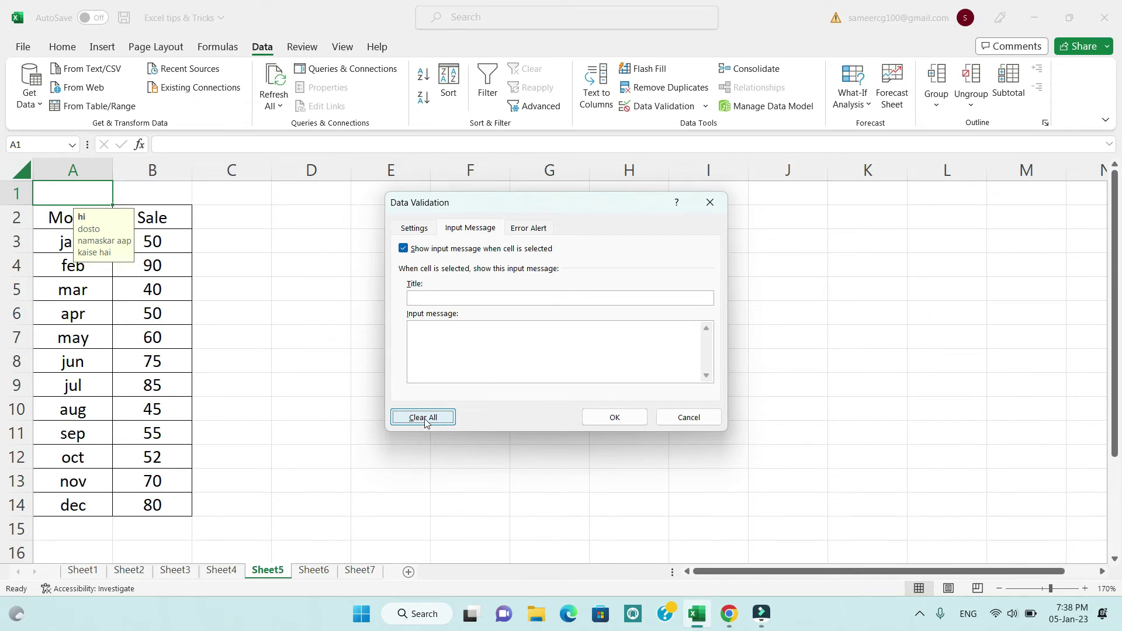
{"action": "left_click", "coordinate": [610, 417]}
{"action": "left_click", "coordinate": [288, 358]}
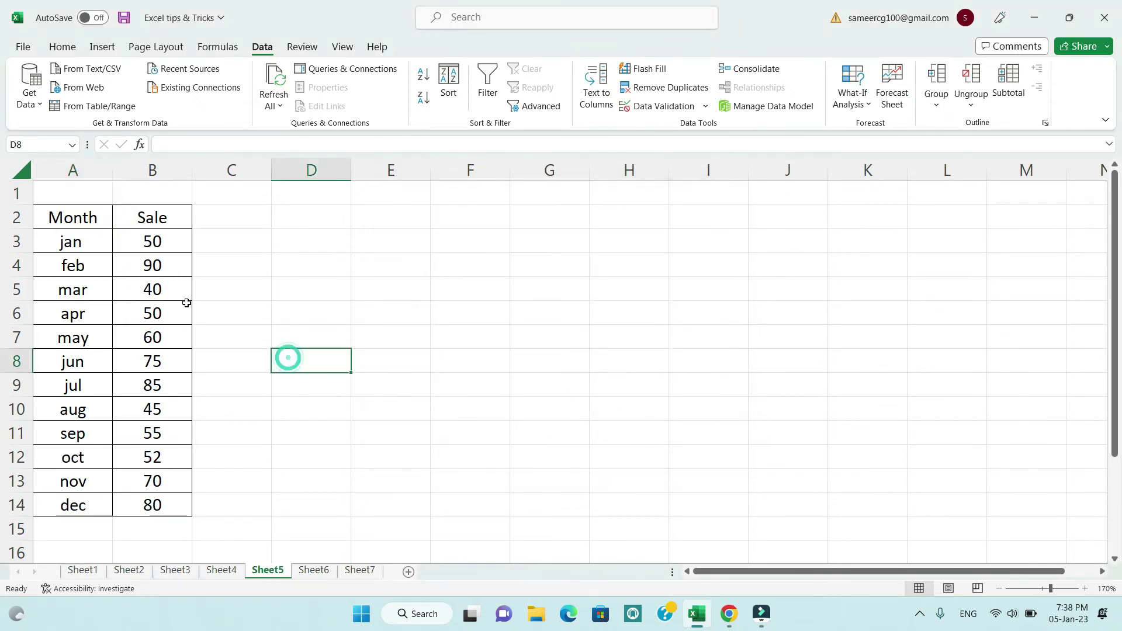
Add a data validation input message to cell A1 with the title Hi and the message "dkjkhy dfshih kjadfsuh hd".
{"action": "left_click", "coordinate": [91, 191]}
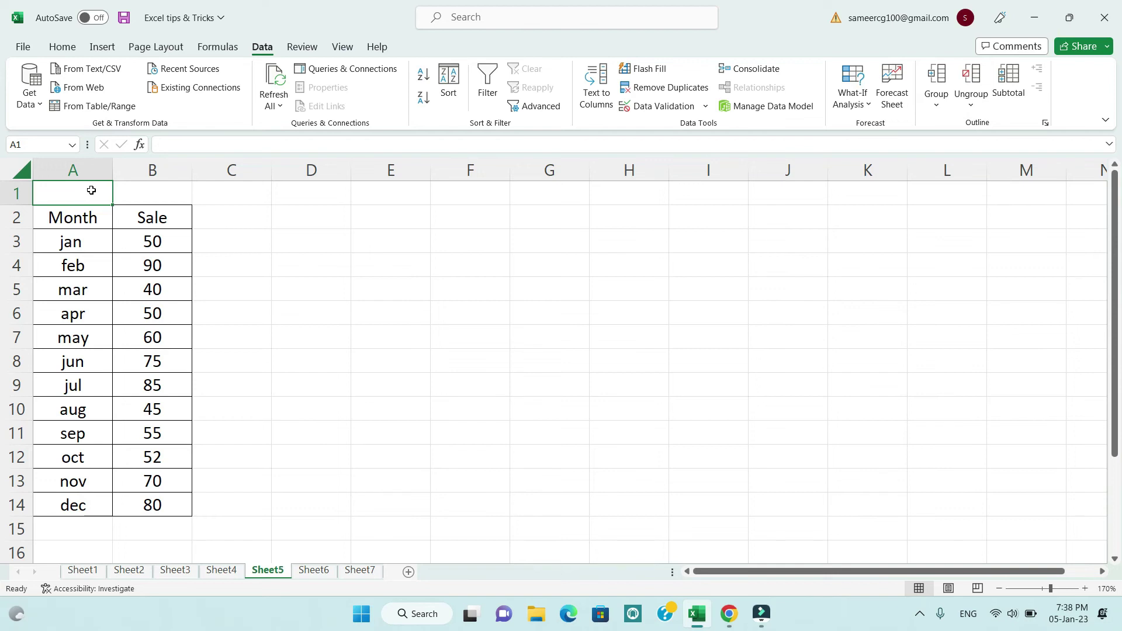
{"action": "left_click", "coordinate": [261, 46]}
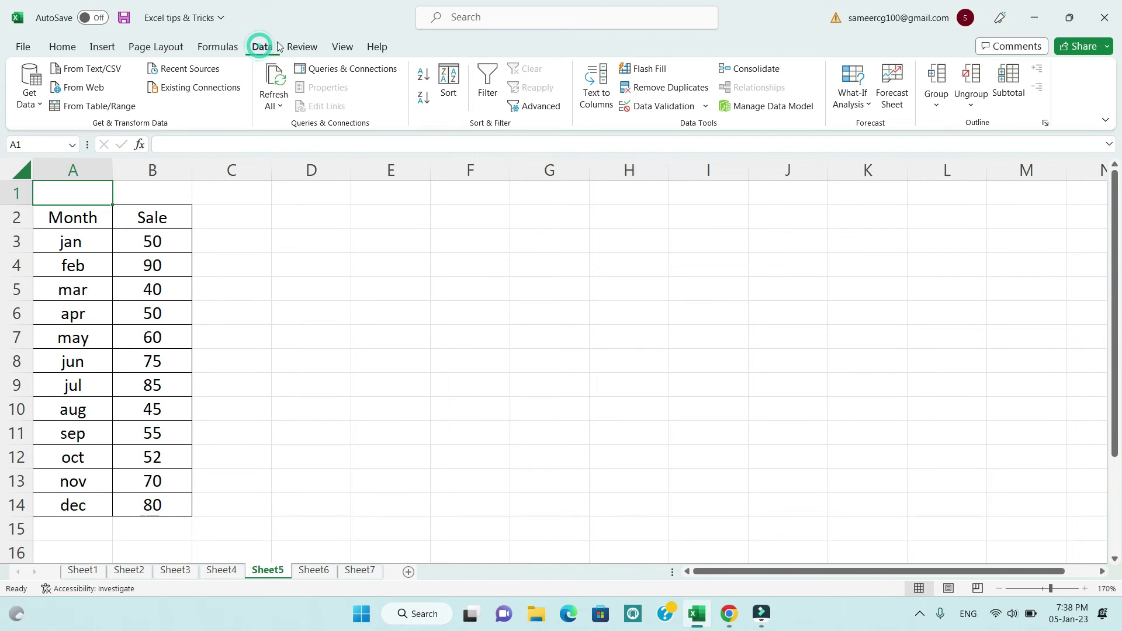
{"action": "left_click", "coordinate": [644, 111]}
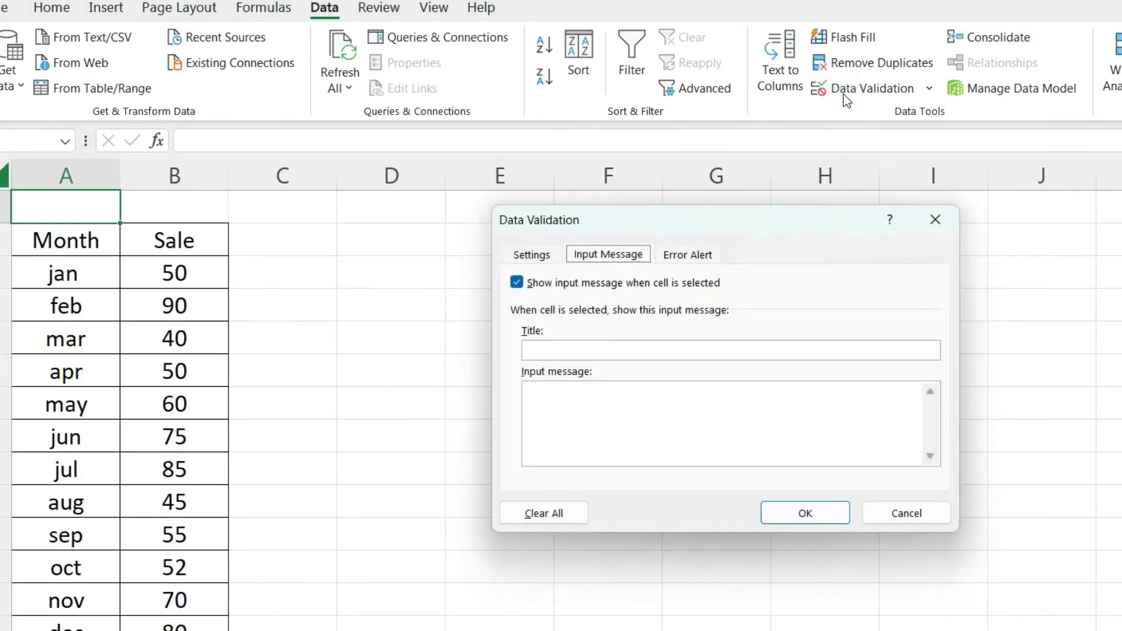
{"action": "left_click", "coordinate": [535, 248]}
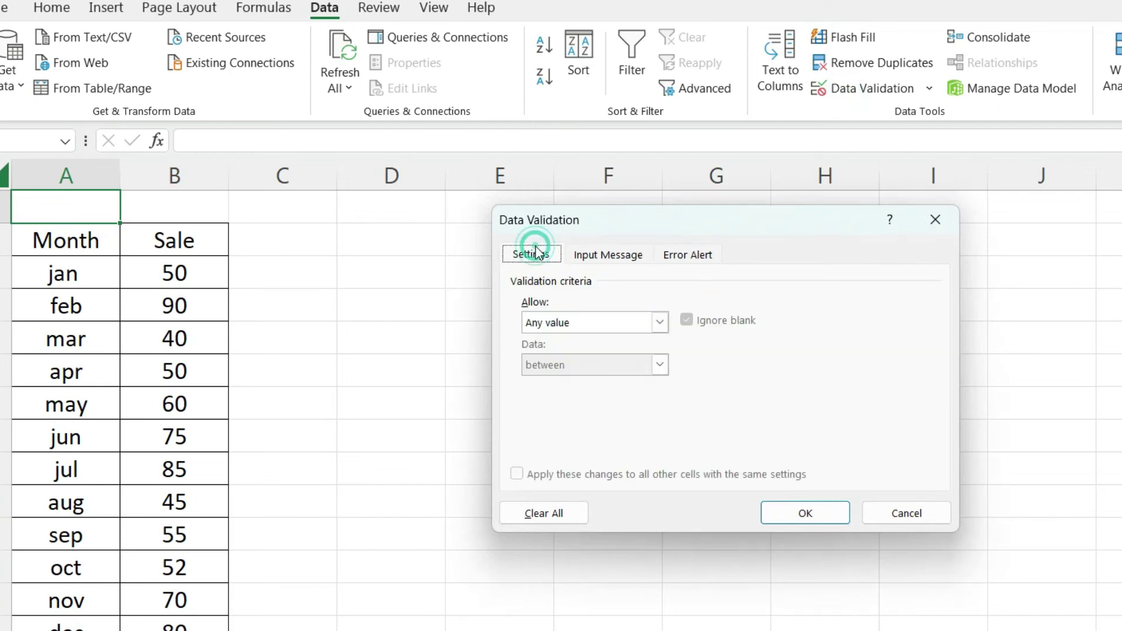
{"action": "left_click", "coordinate": [606, 257]}
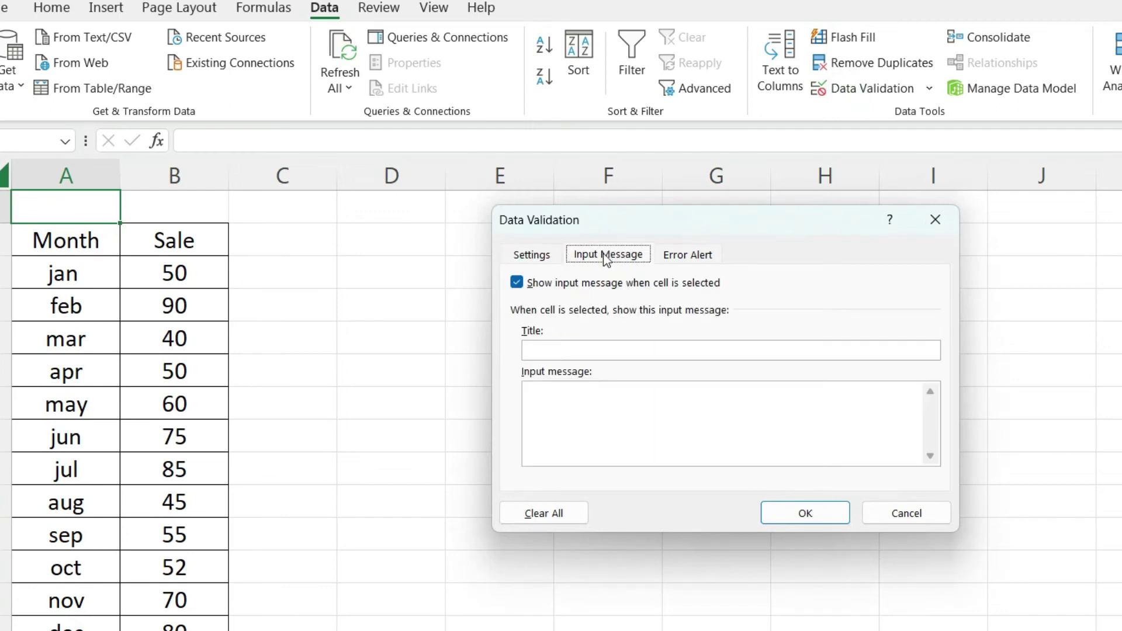
{"action": "left_click", "coordinate": [549, 356]}
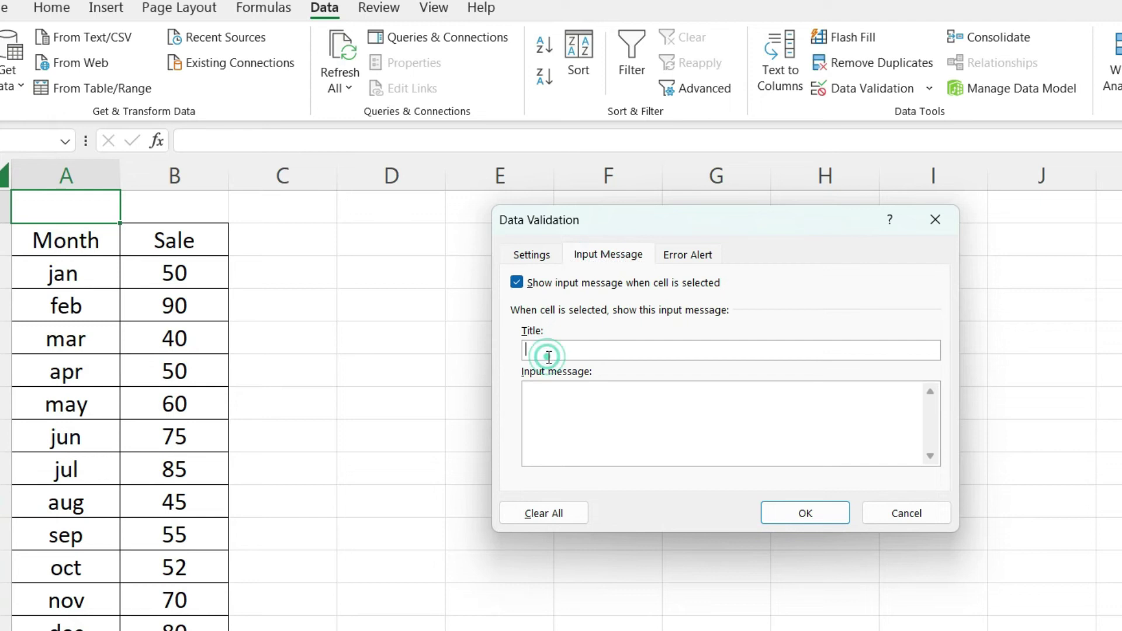
{"action": "type", "text": "Hi"}
{"action": "left_click", "coordinate": [579, 401]}
{"action": "type", "text": "dkjkhy dfshih kjadfsuh hd"}
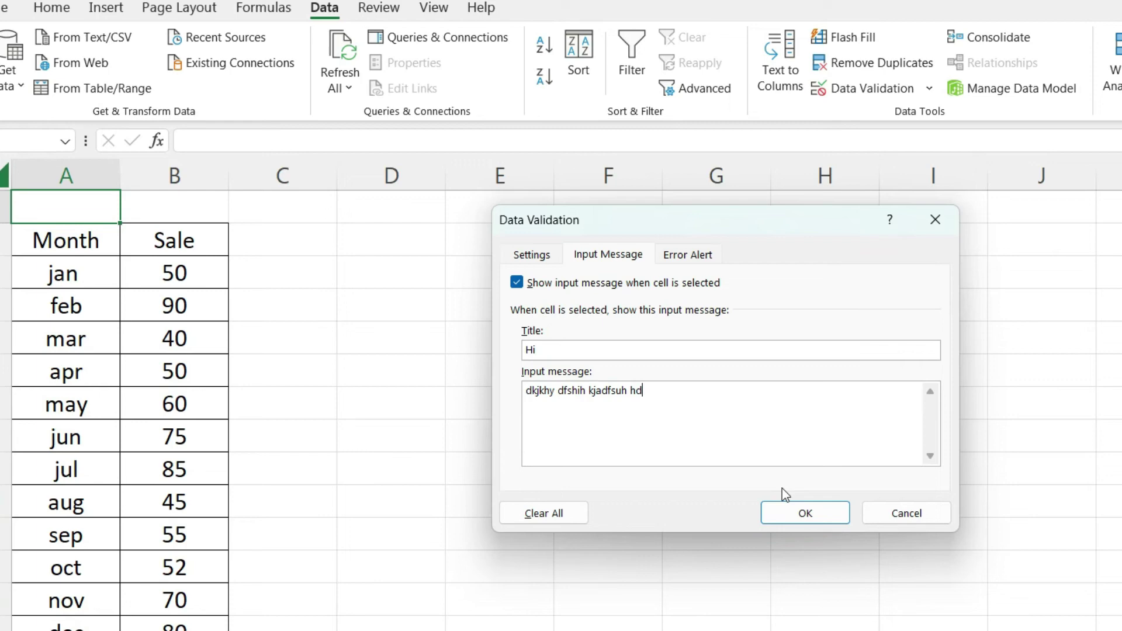
{"action": "left_click", "coordinate": [786, 508]}
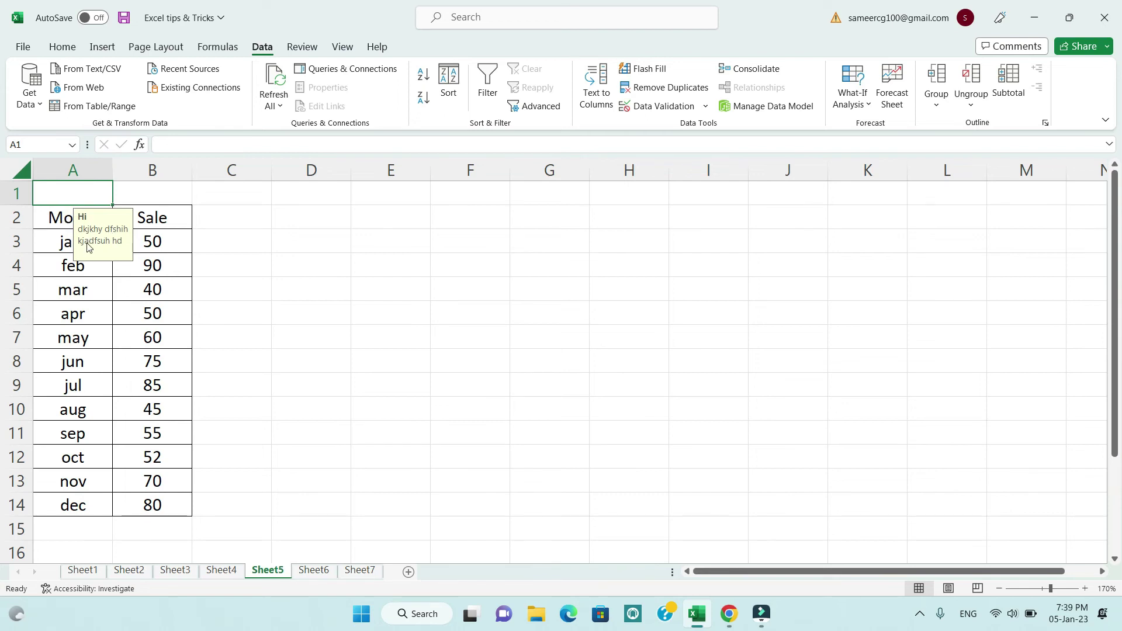
Save and close the workbook, and reopen Excel tips & Tricks from the recent files.
{"action": "key", "text": "ctrl+s"}
{"action": "key", "text": "ctrl+w"}
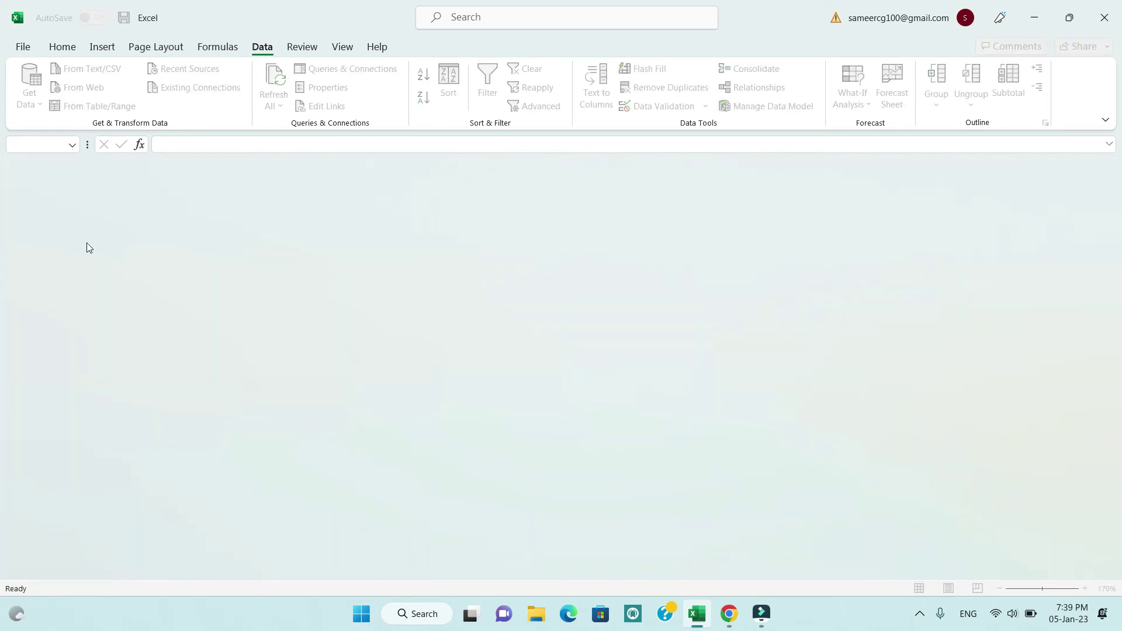
{"action": "left_click", "coordinate": [20, 47]}
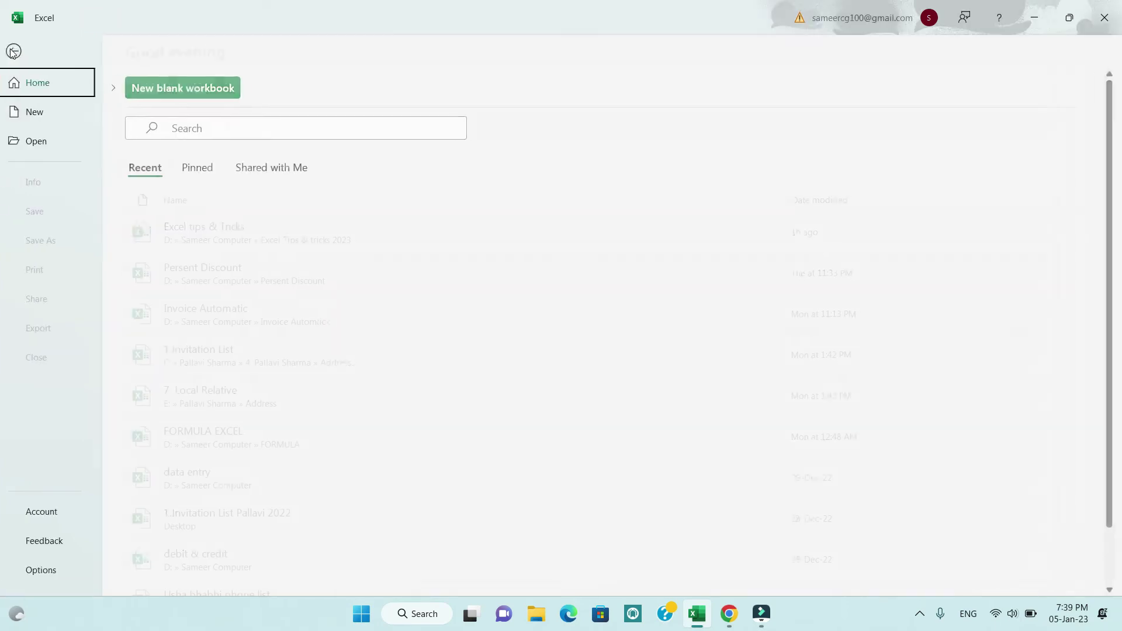
{"action": "left_click", "coordinate": [232, 228]}
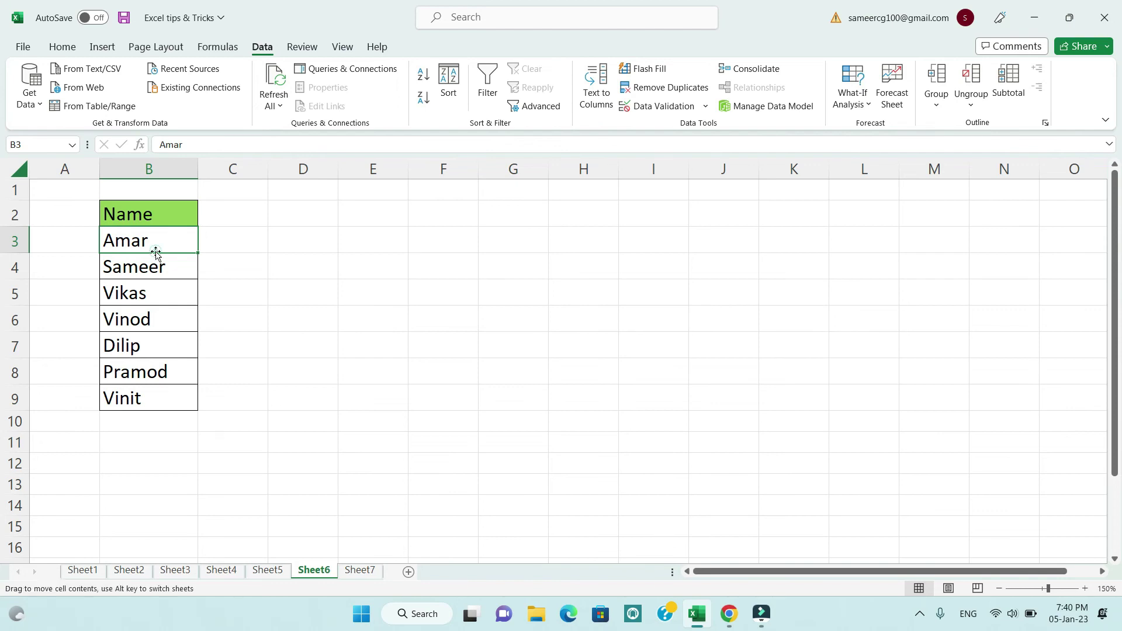
Copy the whole Name table on Sheet6, including its header.
{"action": "left_click", "coordinate": [156, 262]}
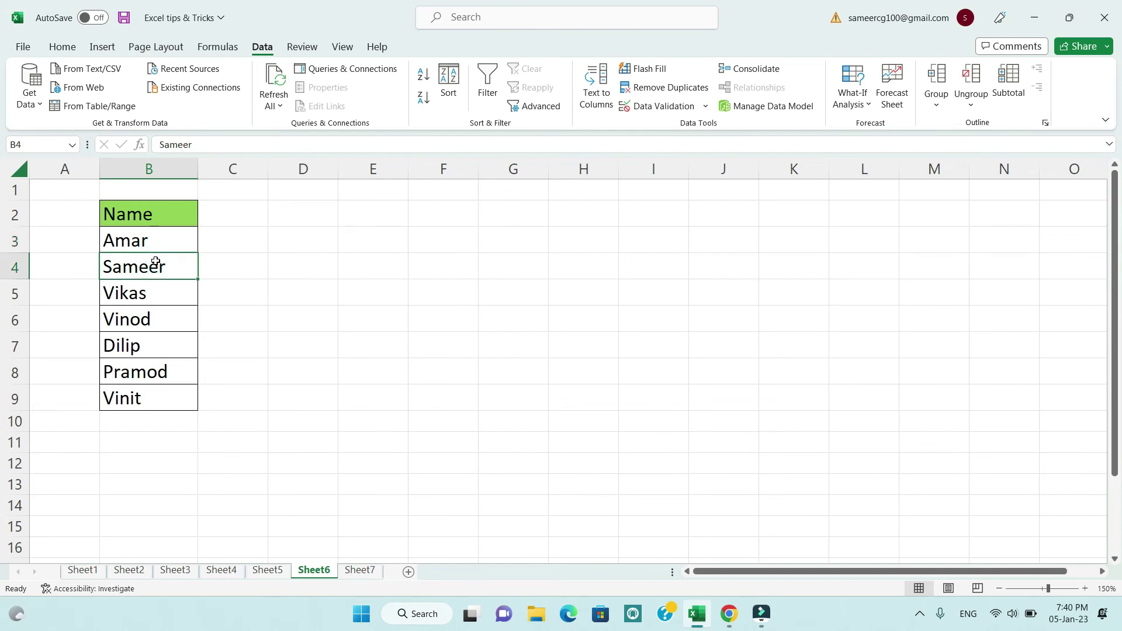
{"action": "key", "text": "ctrl+a"}
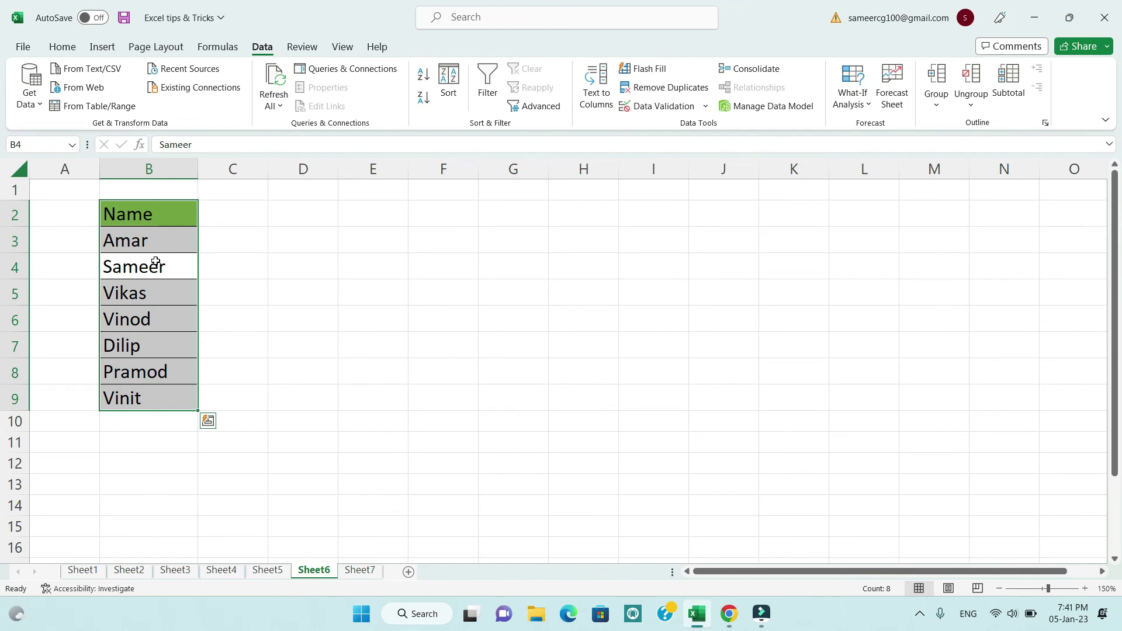
{"action": "key", "text": "ctrl+c"}
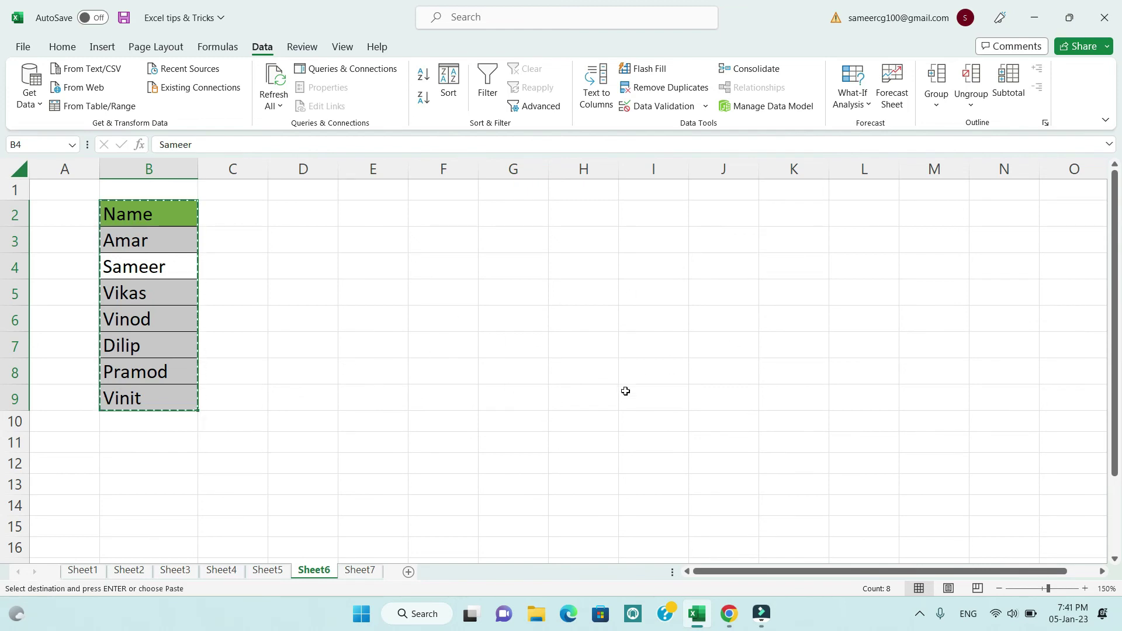
Switch to Chrome, create a blank Google Sheets spreadsheet through sheet.new, and paste the copied Name table at B2.
{"action": "left_click", "coordinate": [729, 618]}
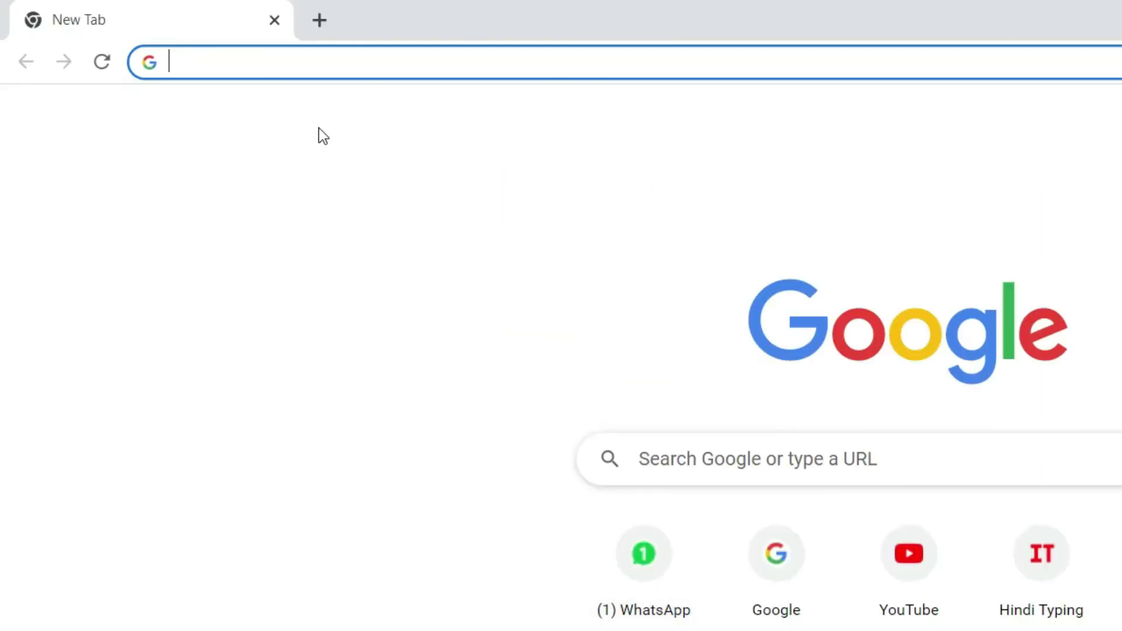
{"action": "type", "text": "sheet.new"}
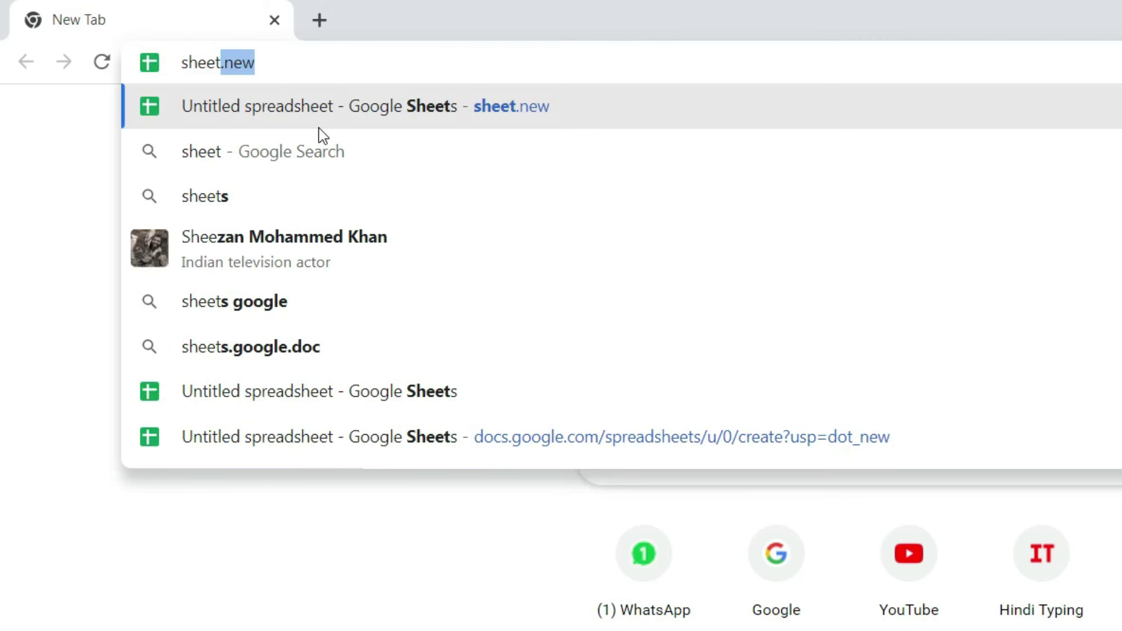
{"action": "key", "text": "Return"}
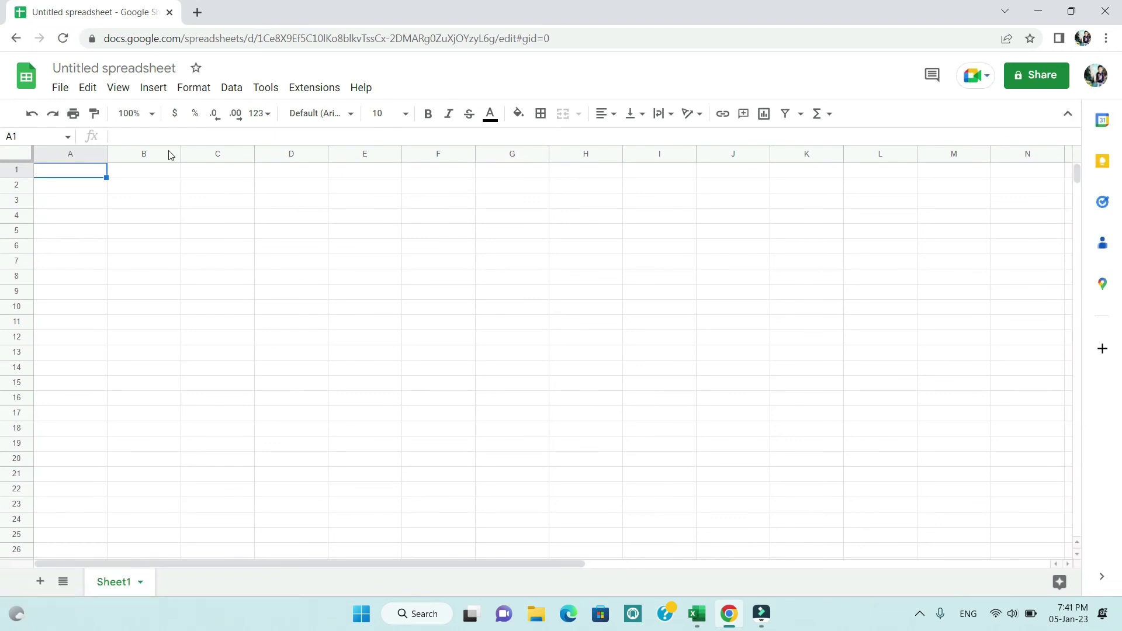
{"action": "left_click", "coordinate": [148, 193]}
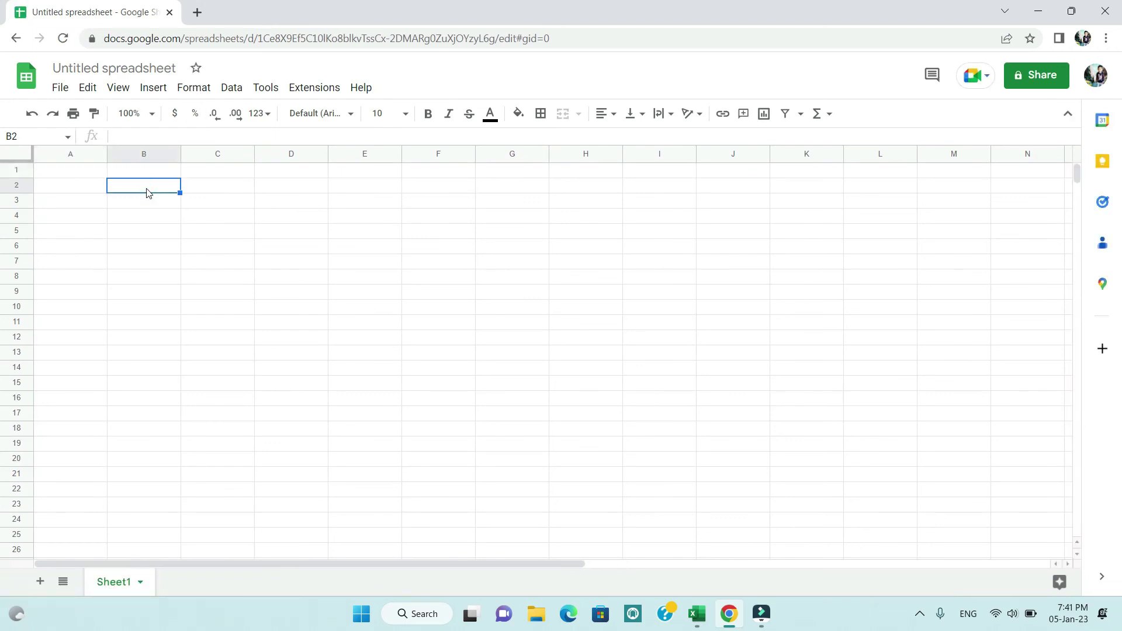
{"action": "key", "text": "ctrl+v"}
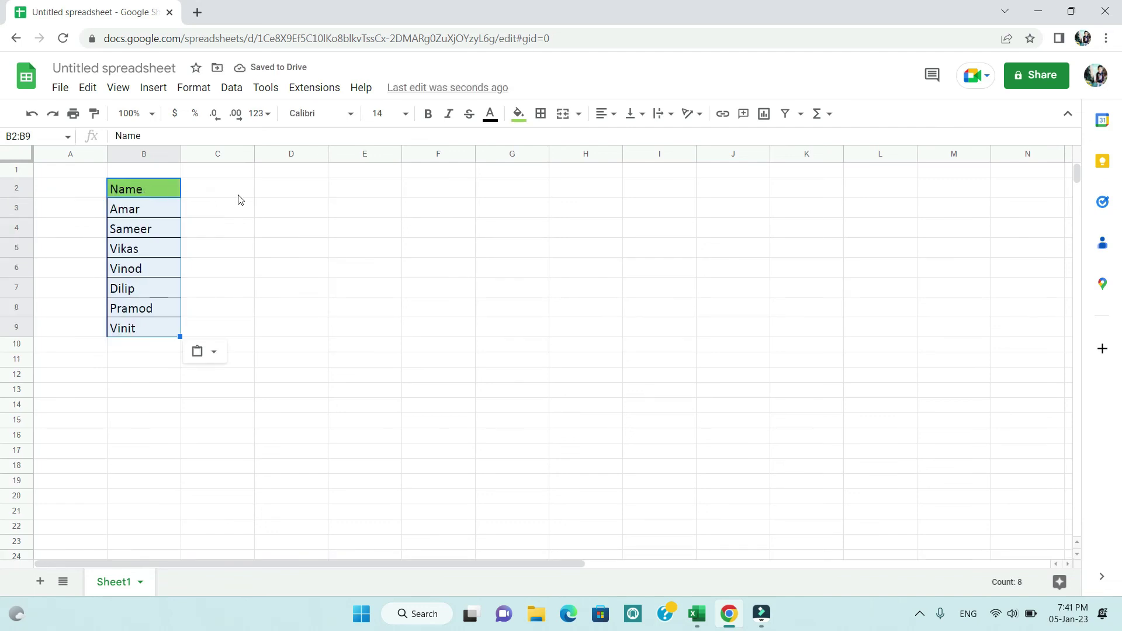
Start a GOOGLETRANSLATE formula in cell D2 with the Name header cell B2 as the text to translate.
{"action": "left_click", "coordinate": [271, 188]}
{"action": "left_click", "coordinate": [270, 188]}
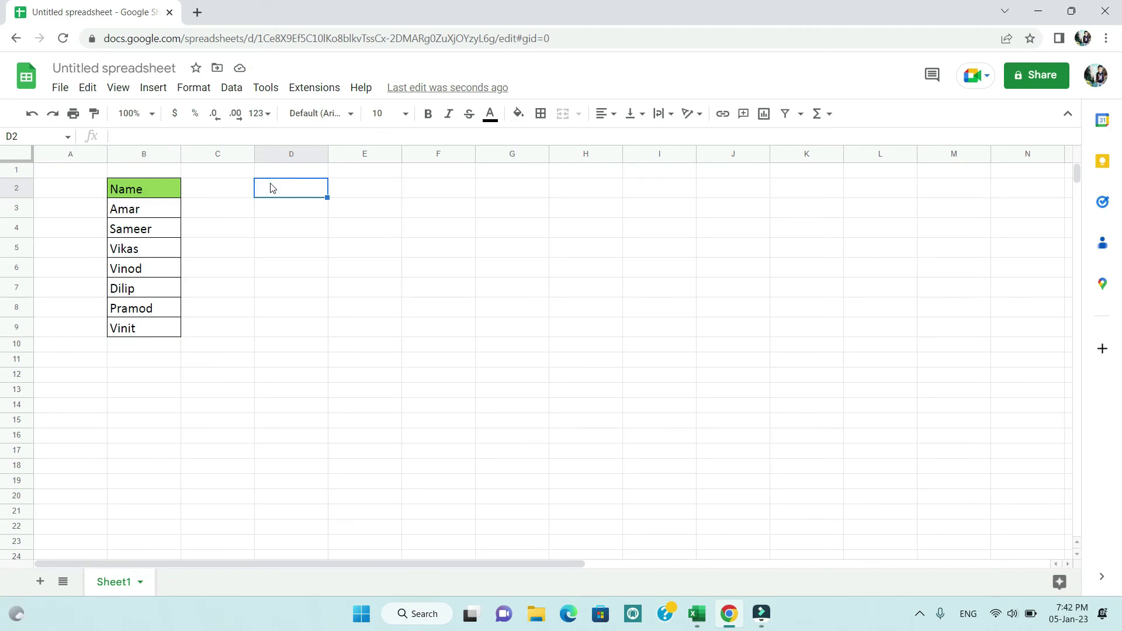
{"action": "type", "text": "="}
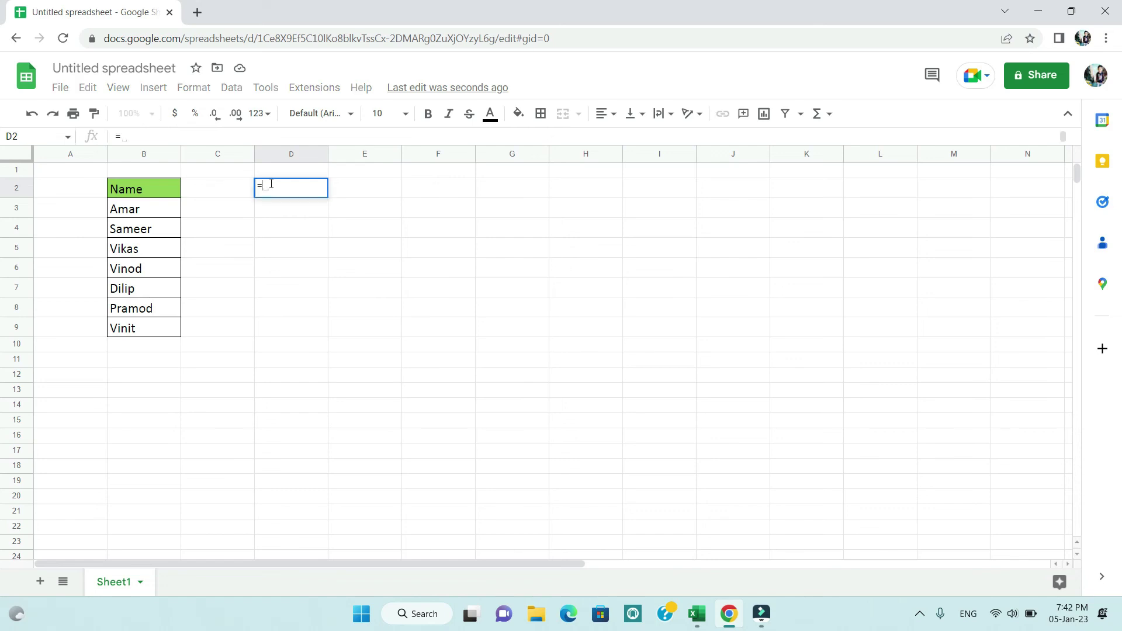
{"action": "type", "text": "g"}
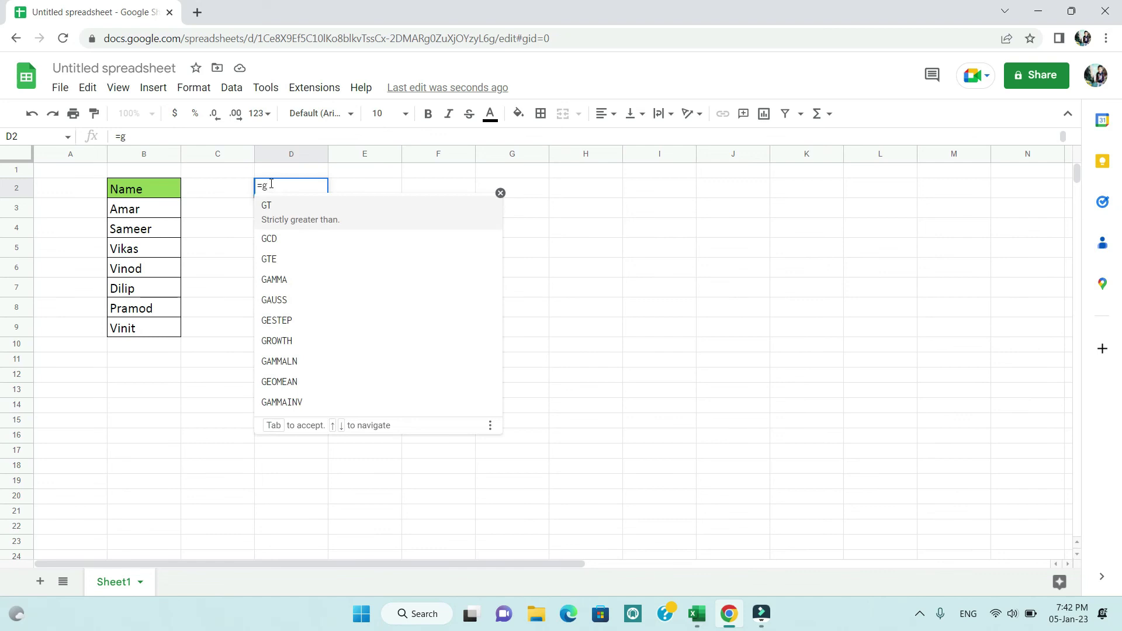
{"action": "type", "text": "oogle"}
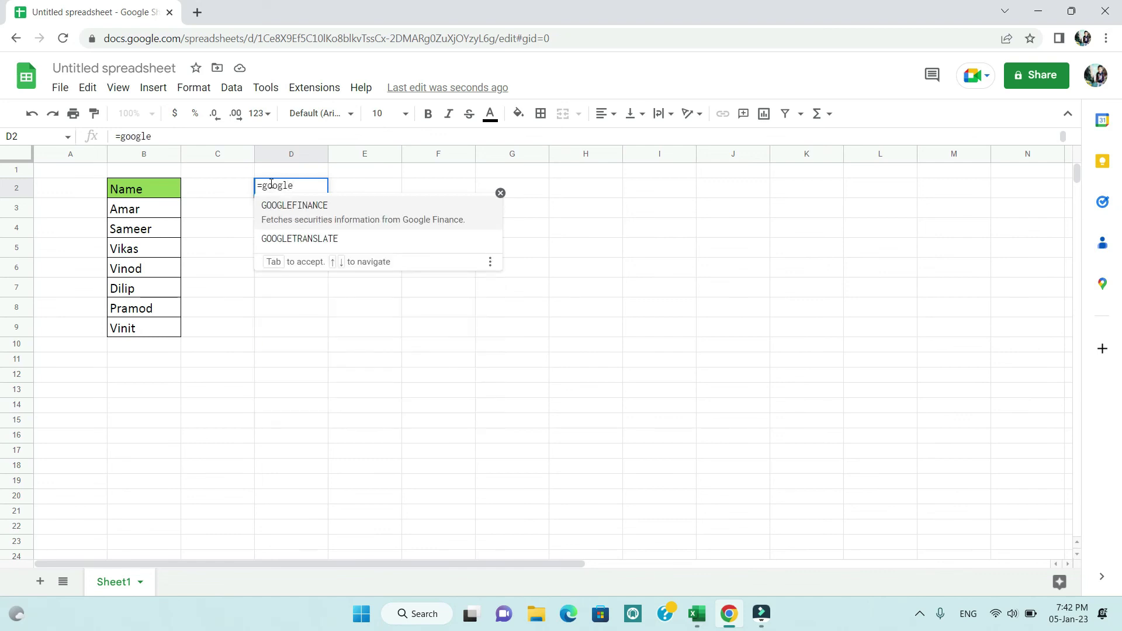
{"action": "type", "text": "tr"}
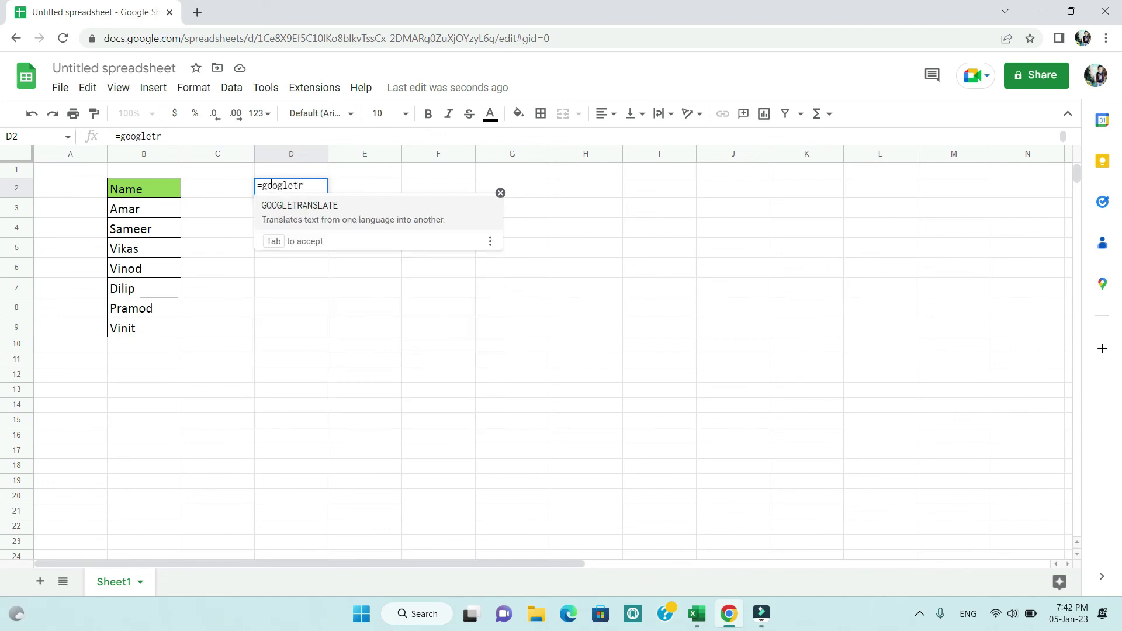
{"action": "left_click", "coordinate": [299, 211]}
{"action": "left_click", "coordinate": [299, 210]}
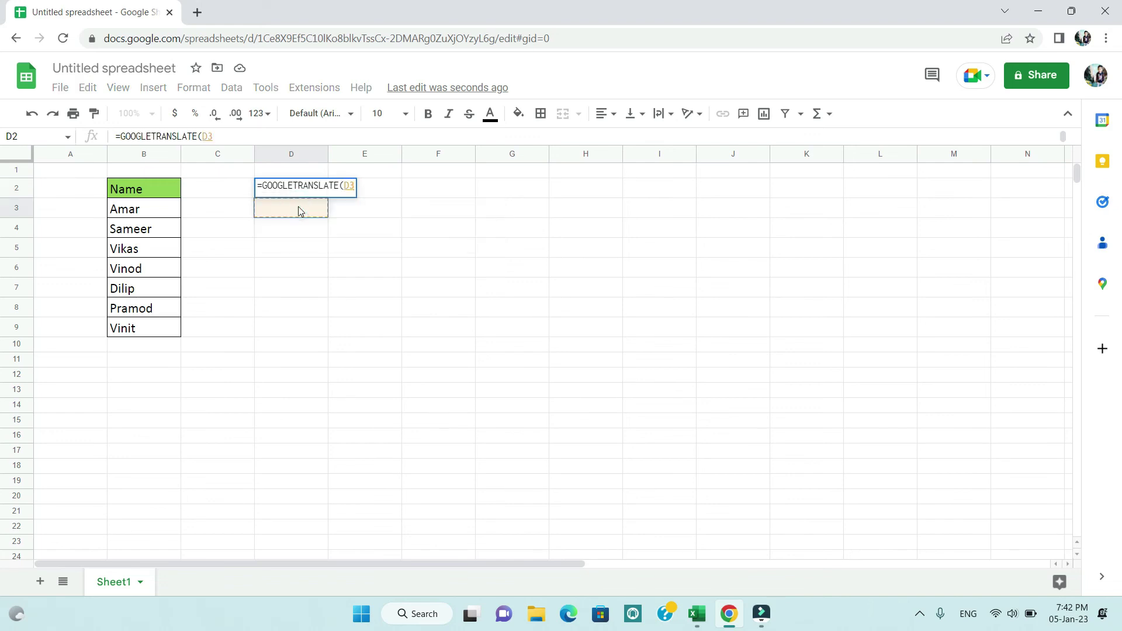
{"action": "key", "text": "BackSpace"}
{"action": "key", "text": "BackSpace"}
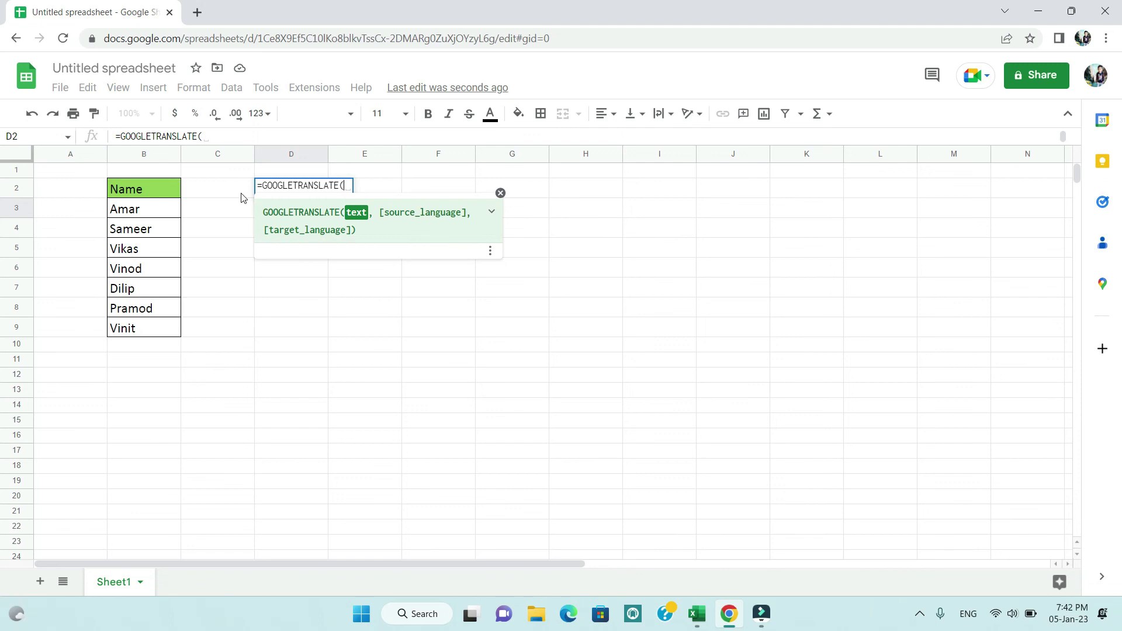
{"action": "left_click", "coordinate": [141, 193]}
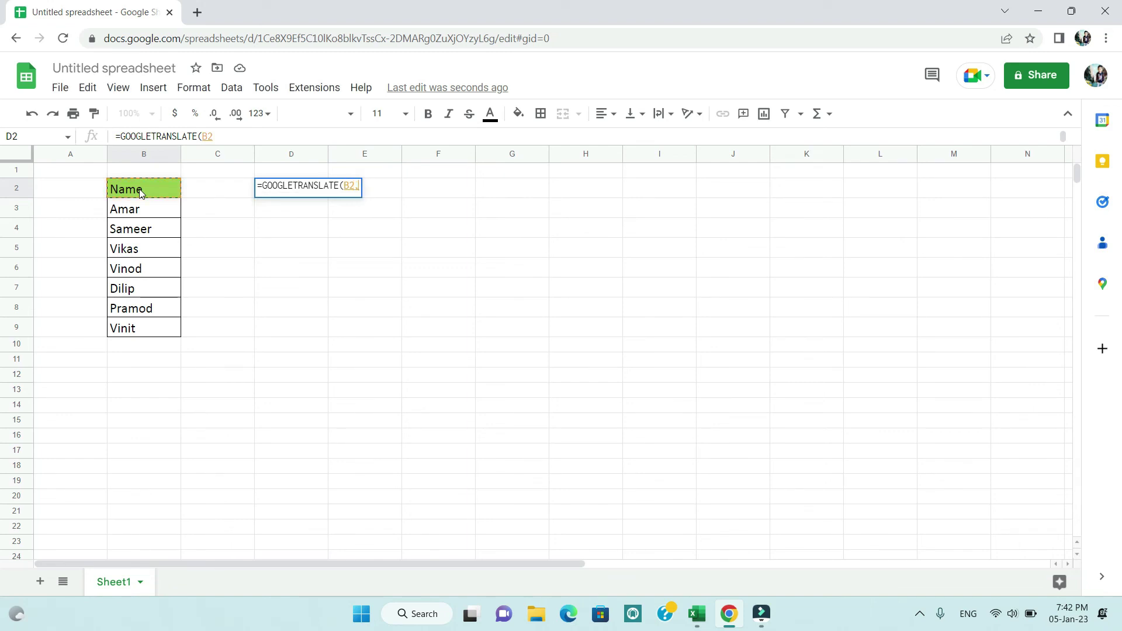
Complete the D2 formula with source language "en" and target language "hi", and fill it down through D9.
{"action": "type", "text": ","}
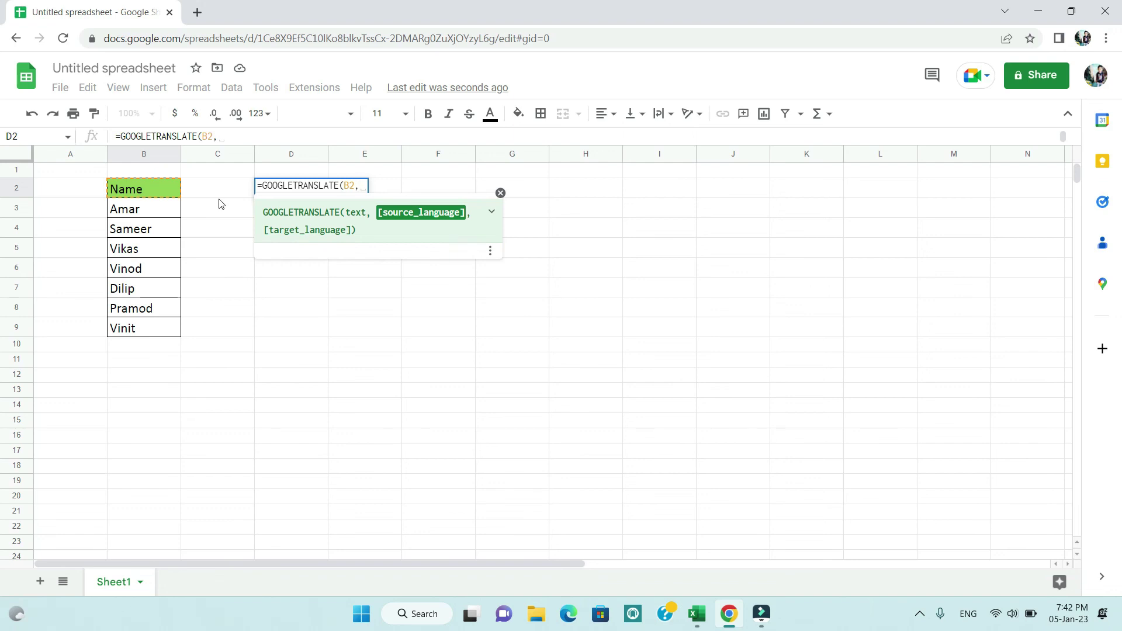
{"action": "type", "text": "\"en"}
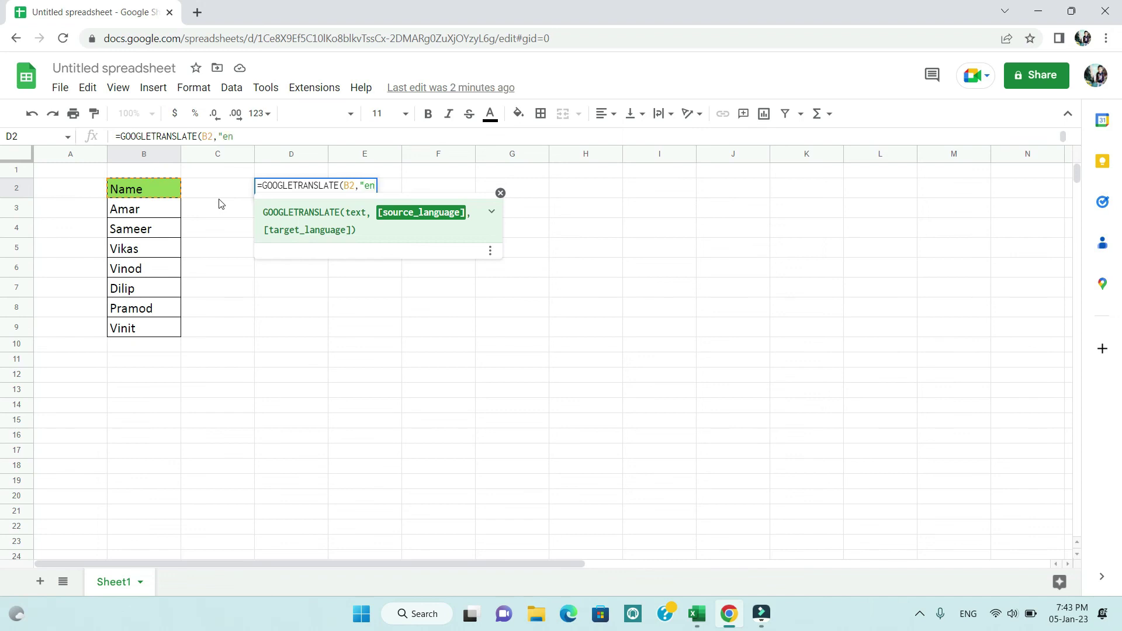
{"action": "type", "text": "\","}
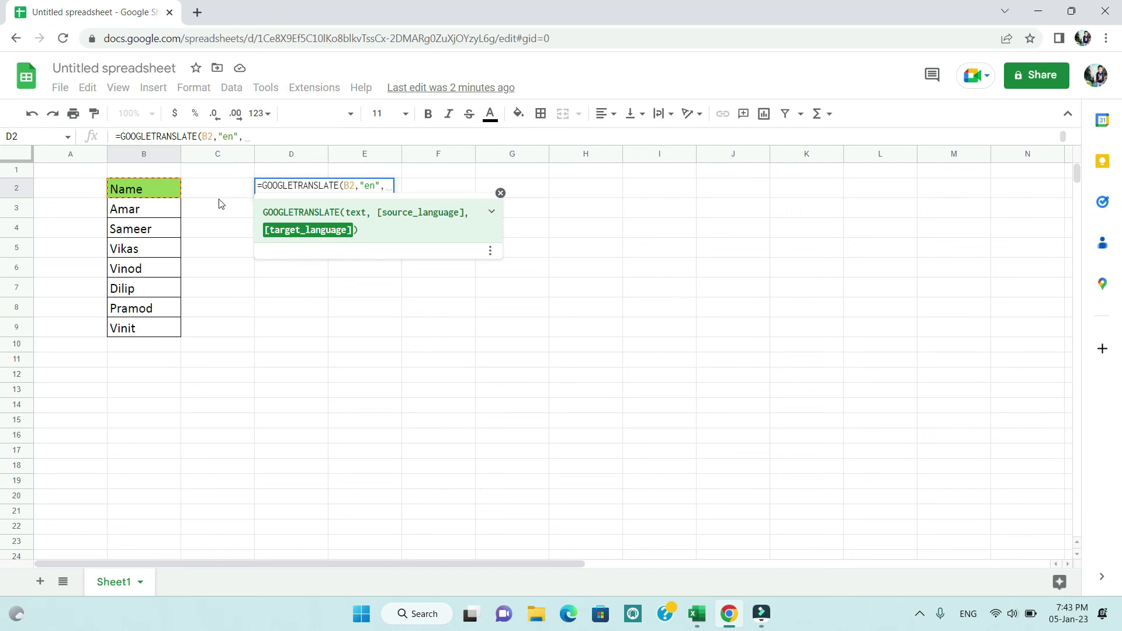
{"action": "type", "text": "\""}
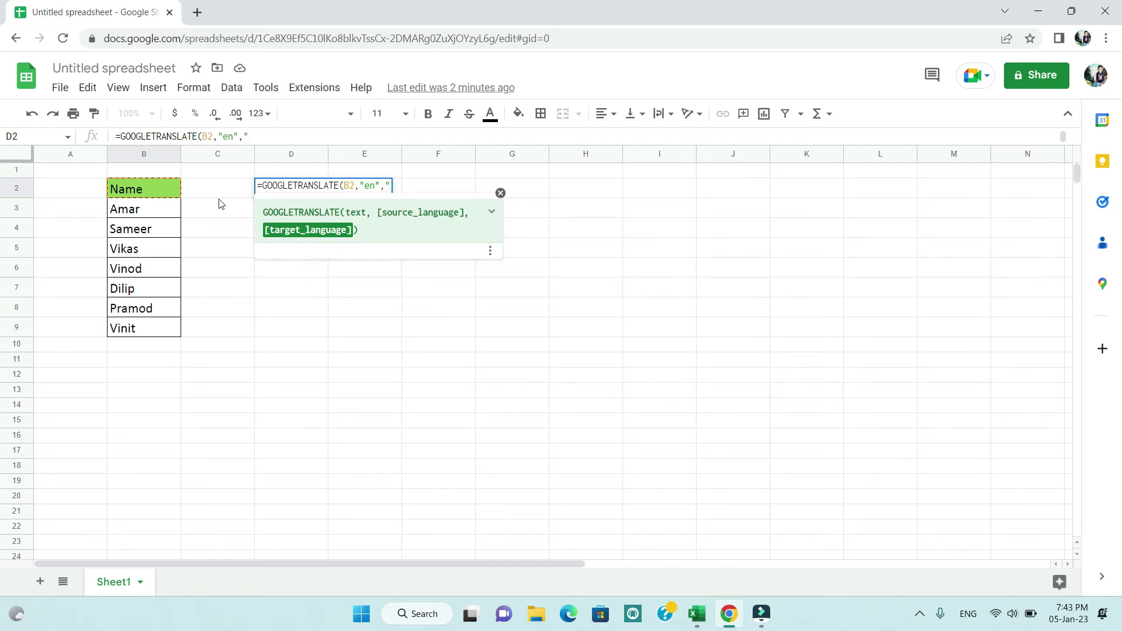
{"action": "type", "text": "hi\")"}
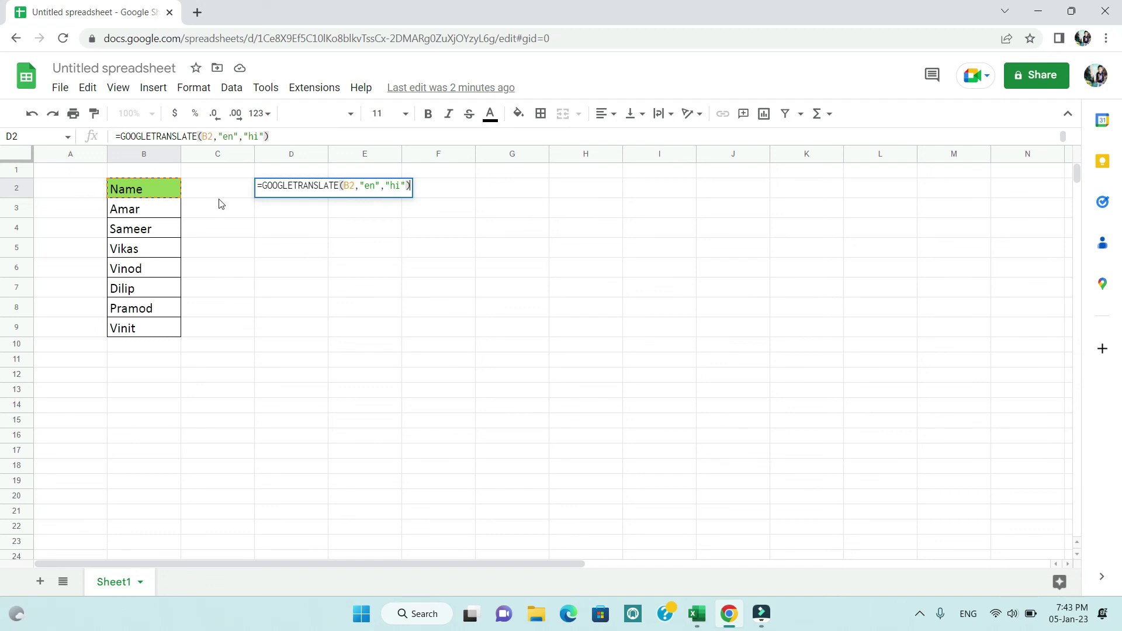
{"action": "key", "text": "Return"}
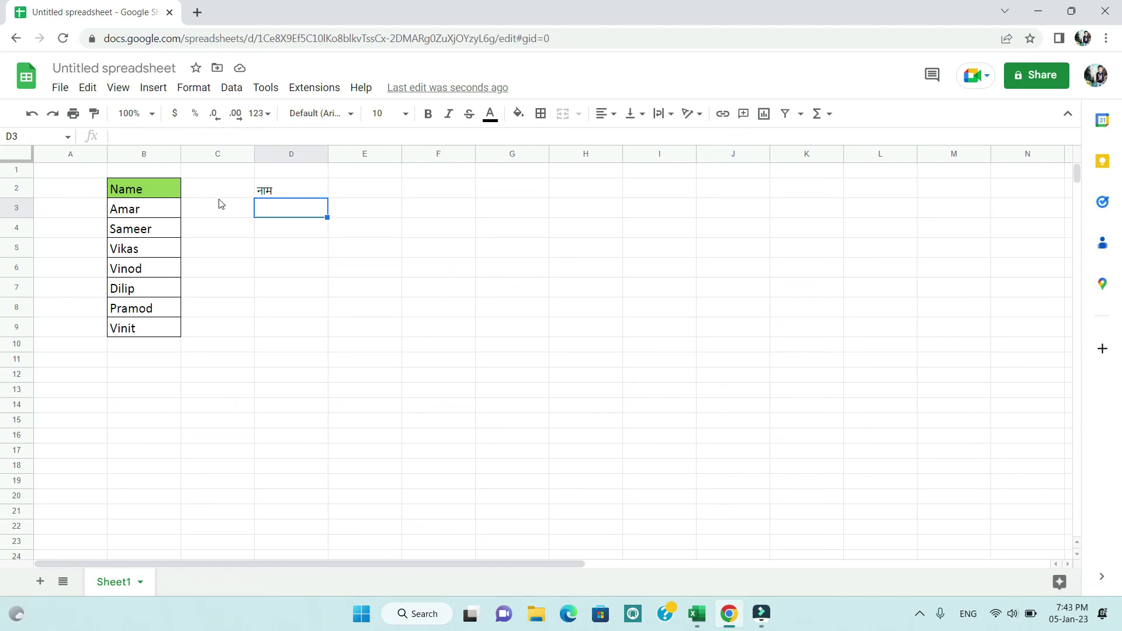
{"action": "key", "text": "Up"}
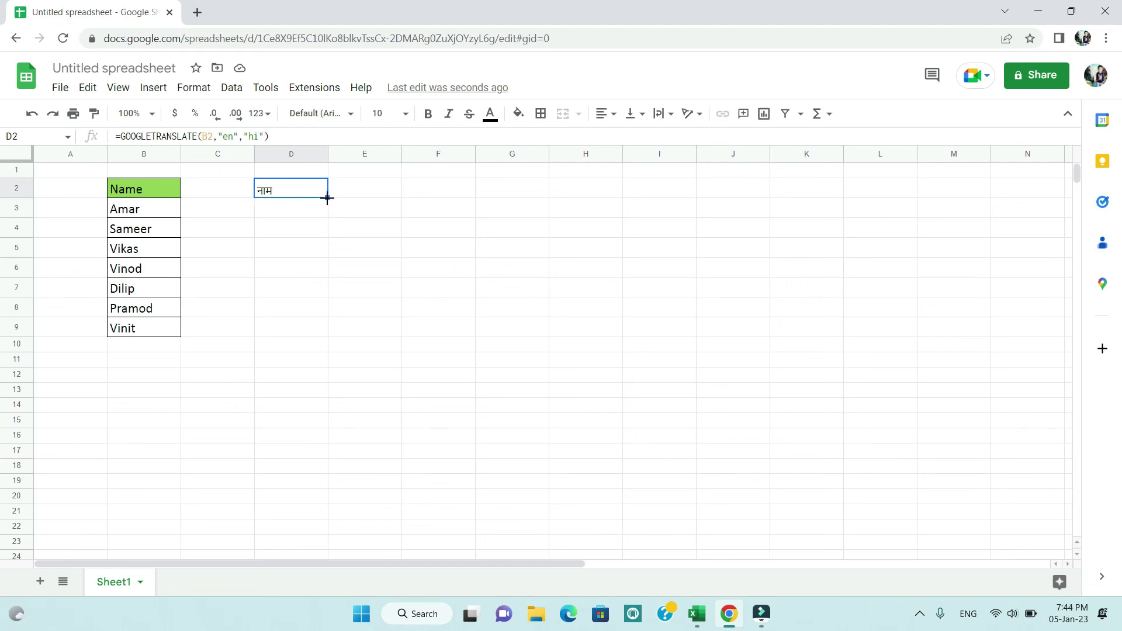
{"action": "left_click_drag", "start_coordinate": [328, 198], "coordinate": [333, 326]}
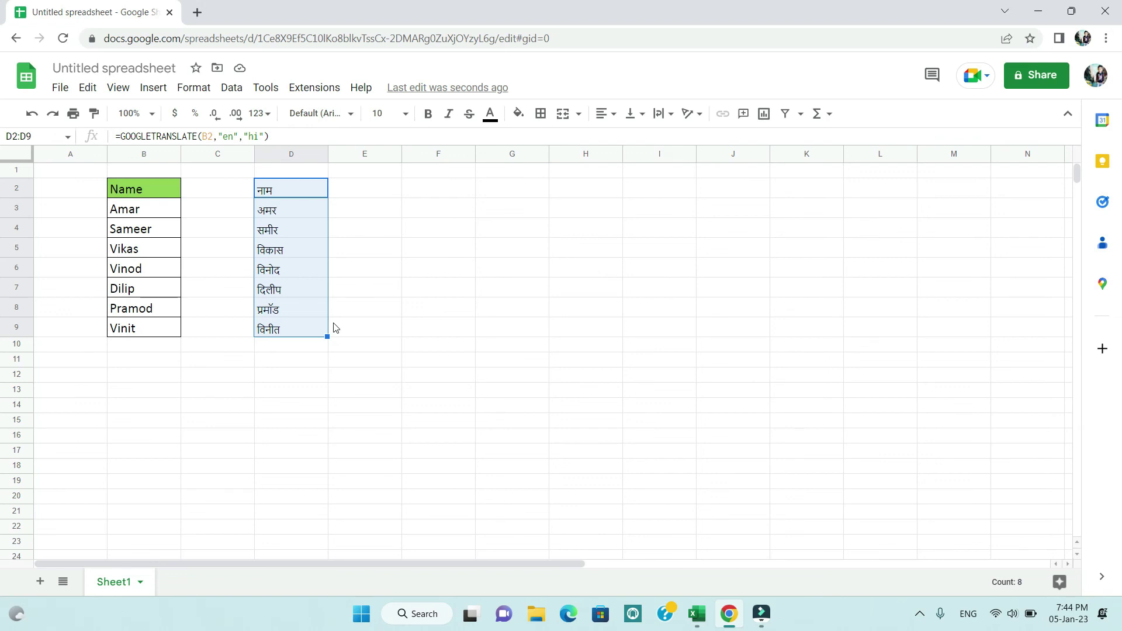
Copy the translated Hindi list in D2:D9.
{"action": "left_click", "coordinate": [290, 193]}
{"action": "key", "text": "shift+Down"}
{"action": "key", "text": "shift+Down"}
{"action": "key", "text": "shift+Down"}
{"action": "key", "text": "shift+Down"}
{"action": "key", "text": "shift+Down"}
{"action": "key", "text": "shift+Down"}
{"action": "key", "text": "shift+Down"}
{"action": "key", "text": "ctrl+c"}
Switch to the Excel workbook and paste the translated list over the Name table on Sheet6, starting at B2.
{"action": "key", "text": "alt+Tab"}
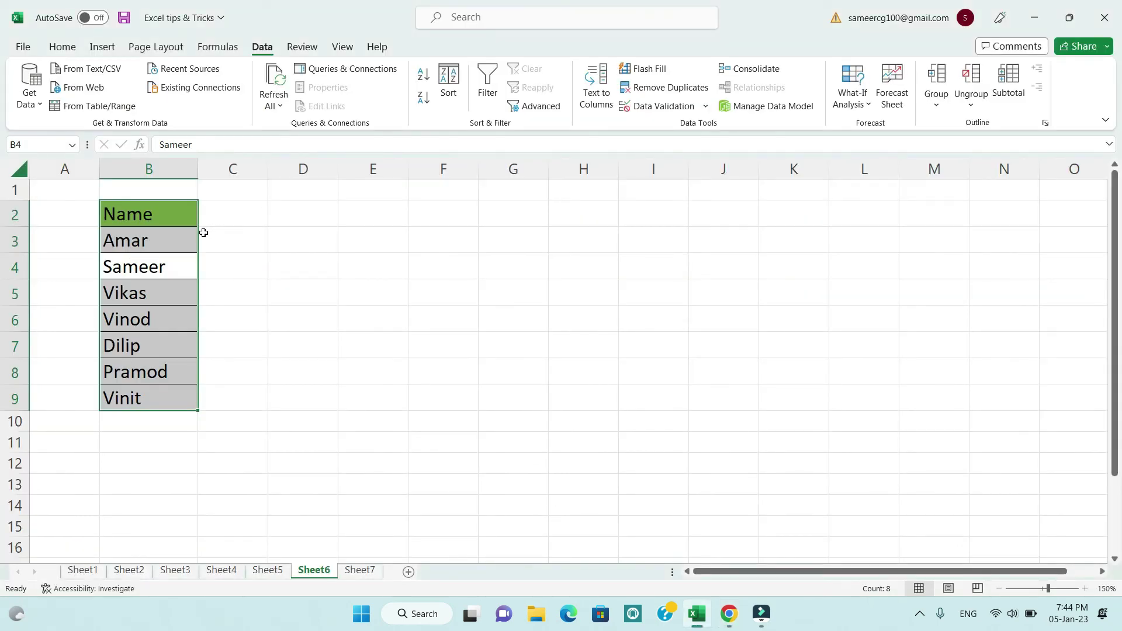
{"action": "left_click", "coordinate": [179, 219]}
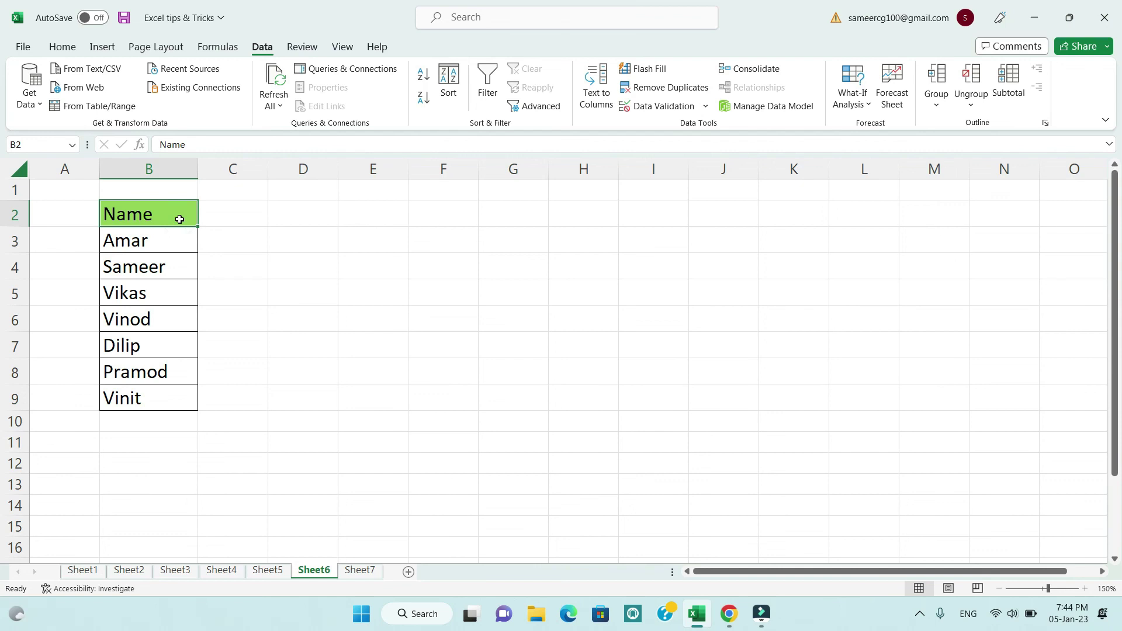
{"action": "key", "text": "ctrl+v"}
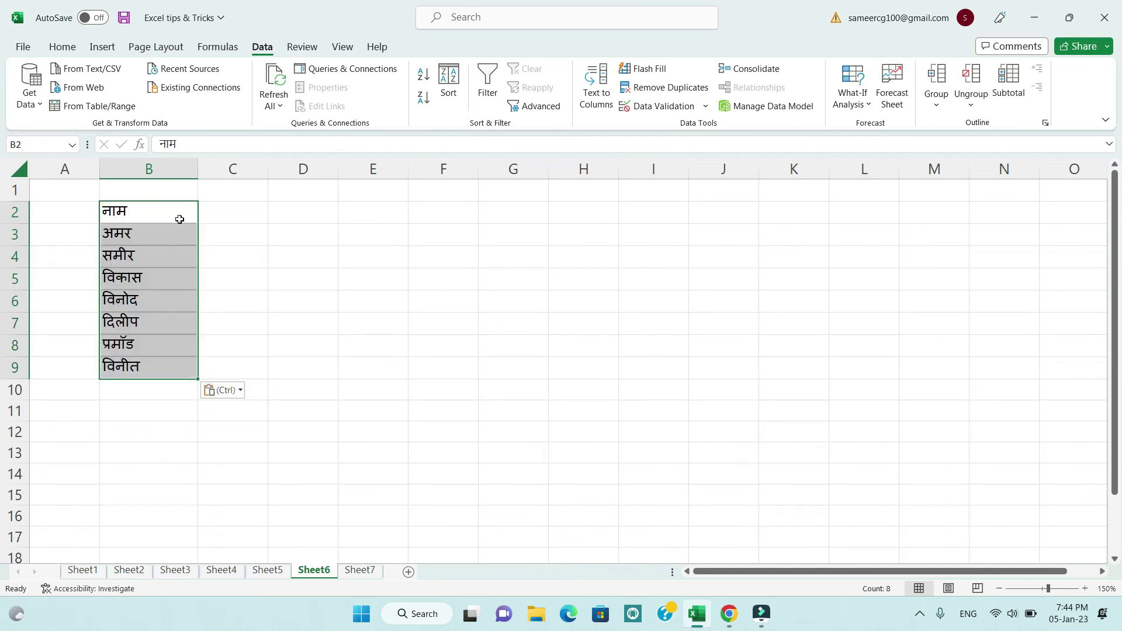